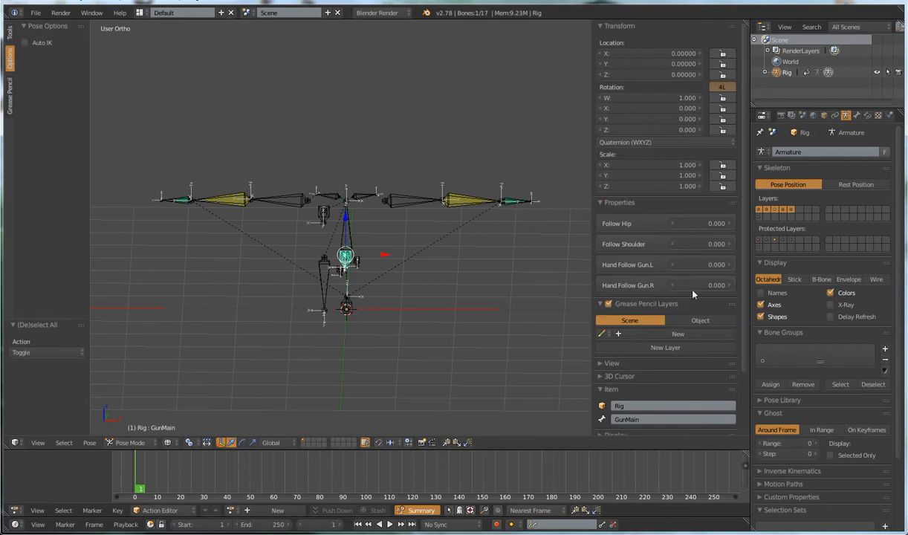
# Try out the Follow Hip, Follow Shoulder and Hand Follow Gun properties on the GunMain bone.
pyautogui.moveTo(366, 292); pyautogui.dragTo(672, 257, button='middle')
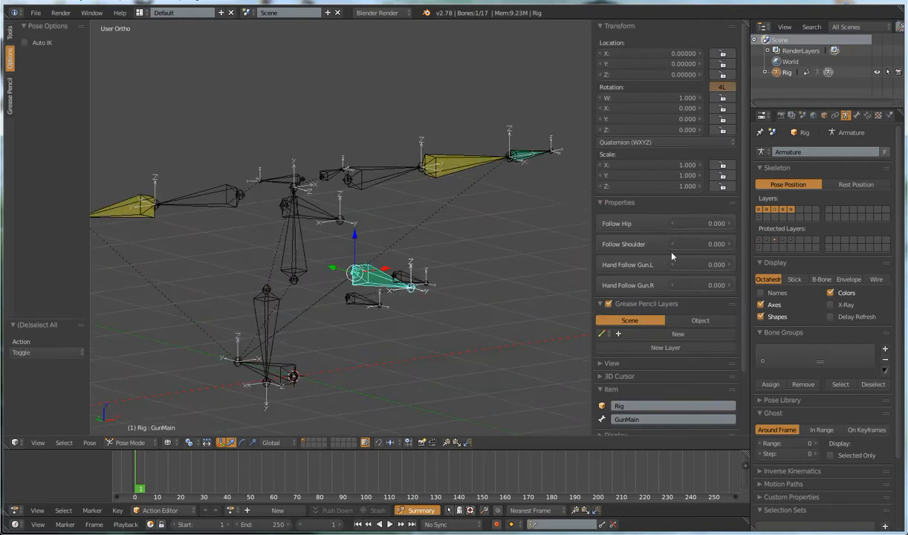
pyautogui.moveTo(669, 223); pyautogui.dragTo(710, 227)
pyautogui.moveTo(659, 243); pyautogui.dragTo(687, 244)
pyautogui.moveTo(689, 265); pyautogui.dragTo(716, 269)
pyautogui.moveTo(358, 254); pyautogui.dragTo(370, 294, button='middle')
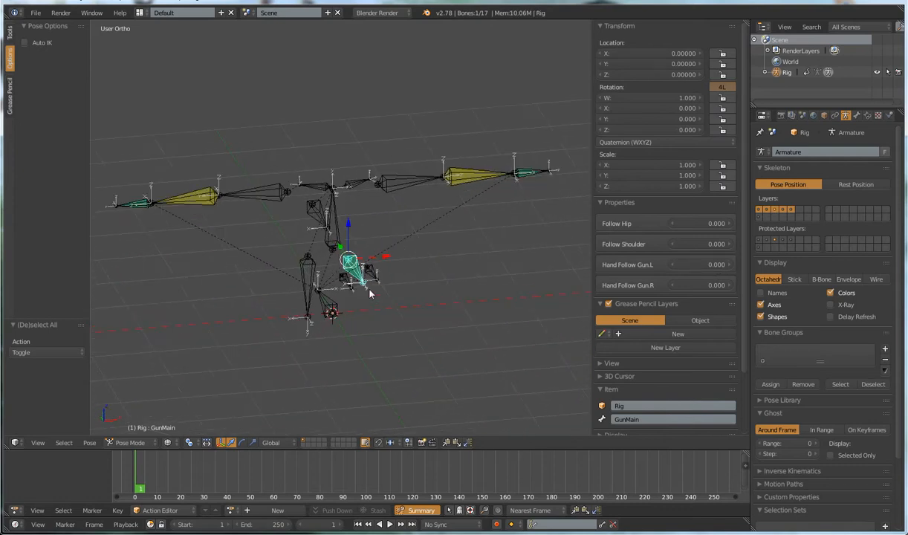
pyautogui.moveTo(681, 286); pyautogui.dragTo(659, 287)
pyautogui.moveTo(314, 286); pyautogui.dragTo(369, 319, button='middle')
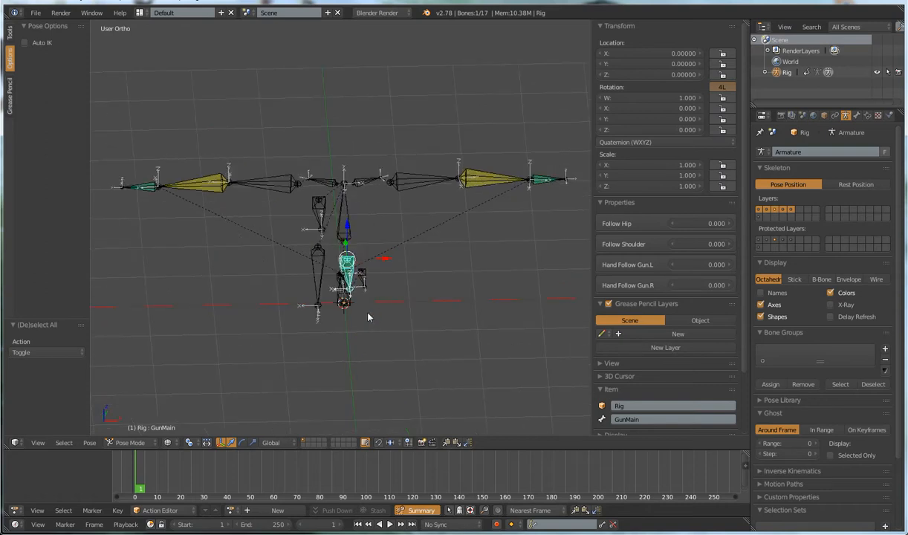
# Insert a keyframe for the whole rig at frame 1.
pyautogui.press('i')
pyautogui.click(368, 317)
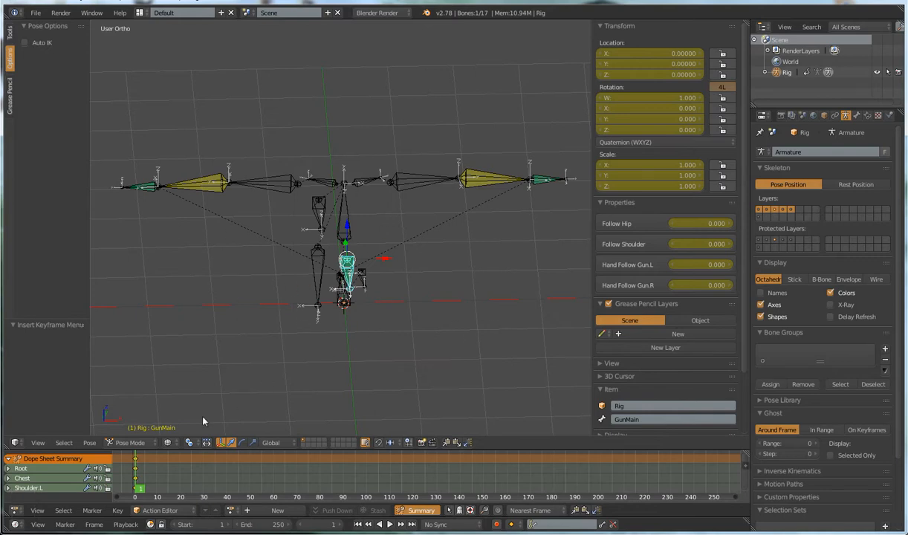
# At frame 21, set Hand Follow Gun.R to 1.000, enable automatic keyframing and keyframe the whole rig.
pyautogui.moveTo(149, 480); pyautogui.dragTo(185, 478)
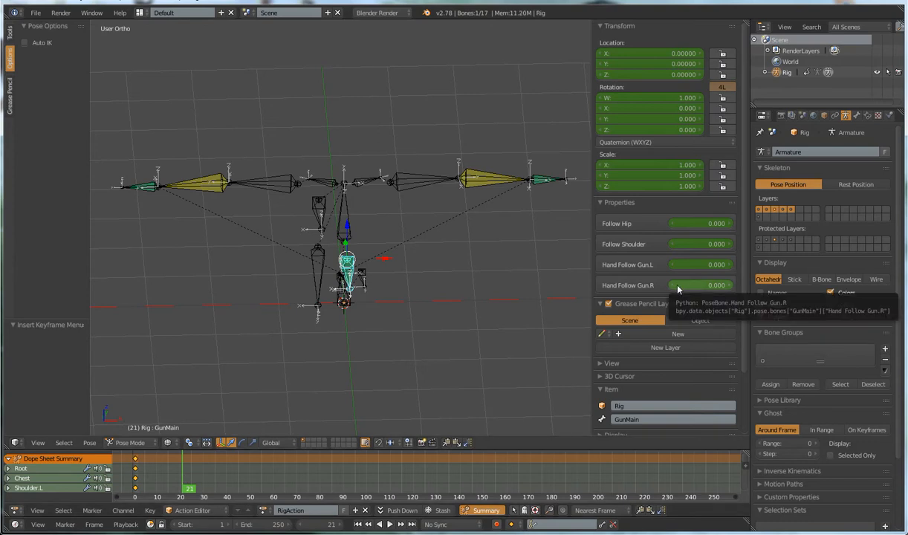
pyautogui.moveTo(677, 289); pyautogui.dragTo(732, 289)
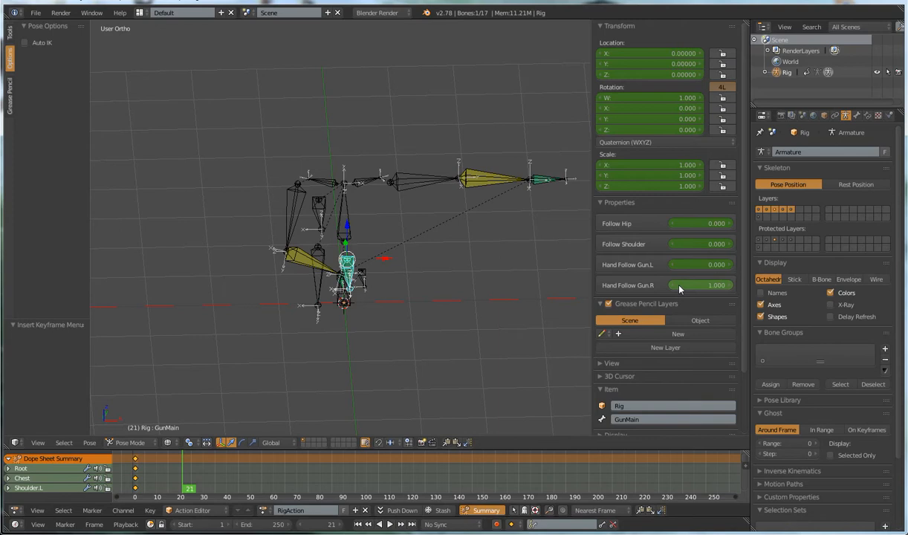
pyautogui.click(497, 525)
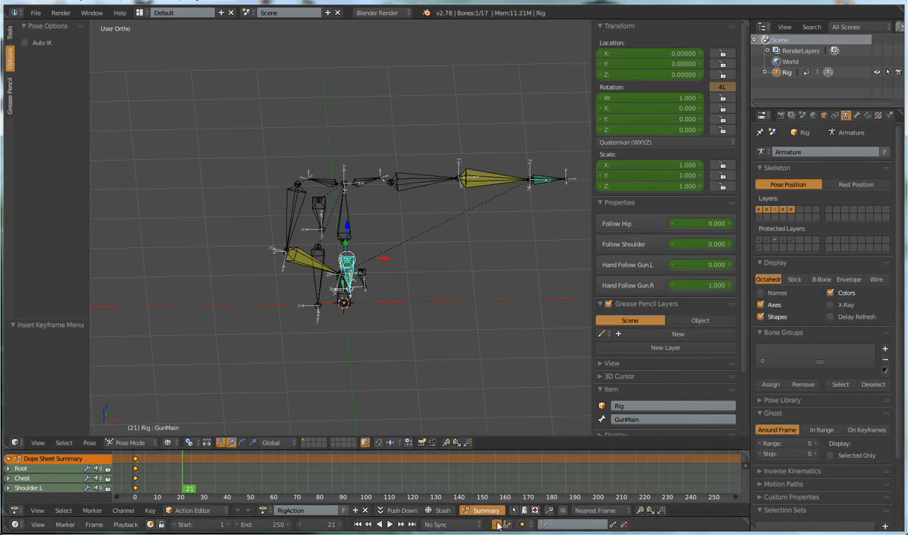
pyautogui.moveTo(699, 286)
pyautogui.mouseDown()
pyautogui.moveTo(669, 286)
pyautogui.moveTo(699, 286)
pyautogui.mouseUp()
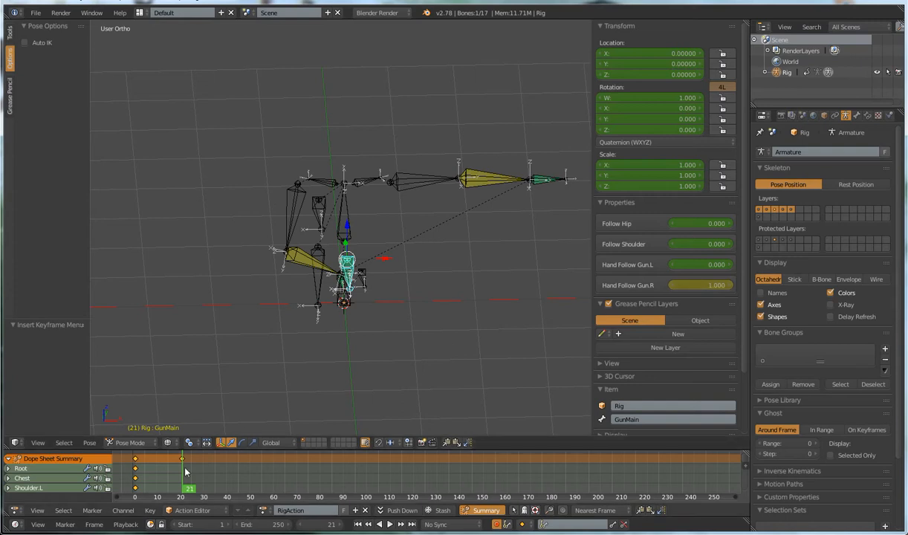
pyautogui.press('i')
pyautogui.click(430, 287)
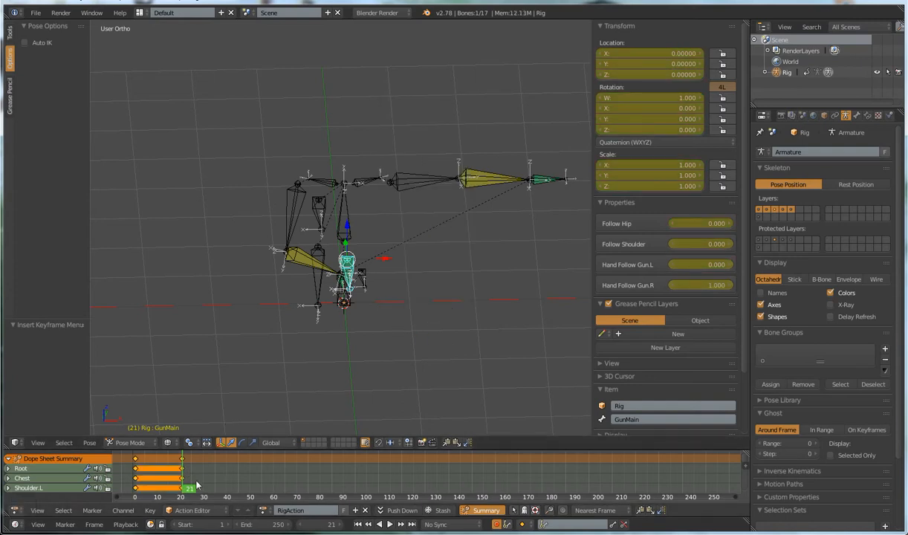
# Try moving the GunMain bone at frame 21 to test how the right hand follows it.
pyautogui.moveTo(183, 479)
pyautogui.mouseDown()
pyautogui.moveTo(137, 489)
pyautogui.moveTo(184, 486)
pyautogui.mouseUp()
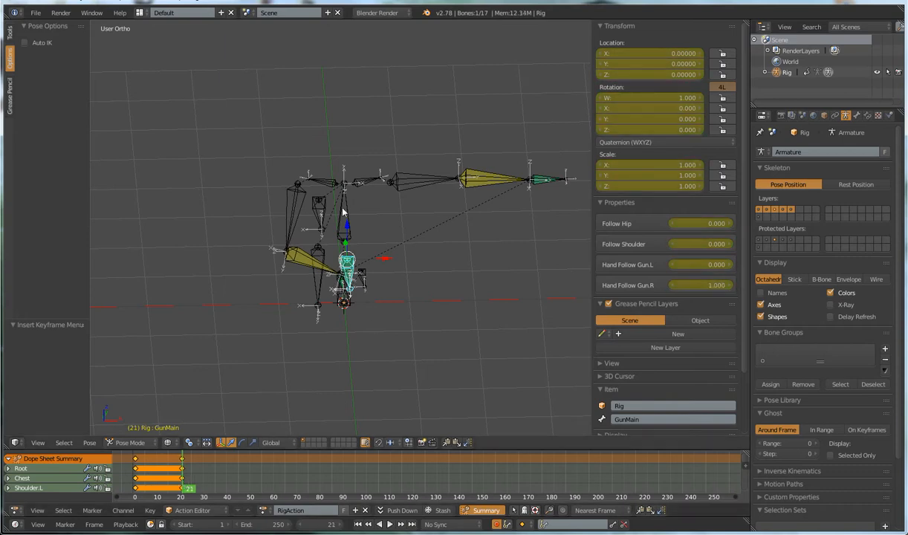
pyautogui.press('g')
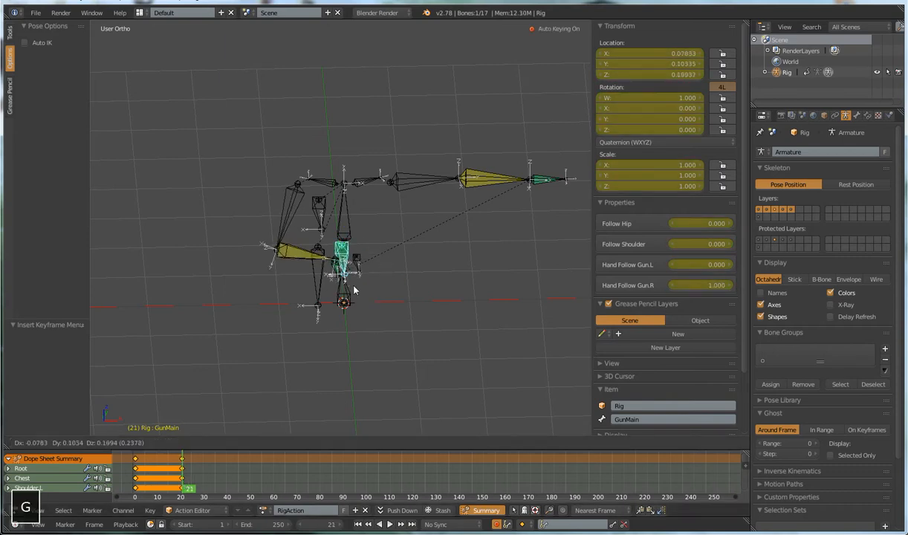
pyautogui.rightClick(379, 260)
pyautogui.moveTo(365, 306); pyautogui.dragTo(365, 282, button='middle')
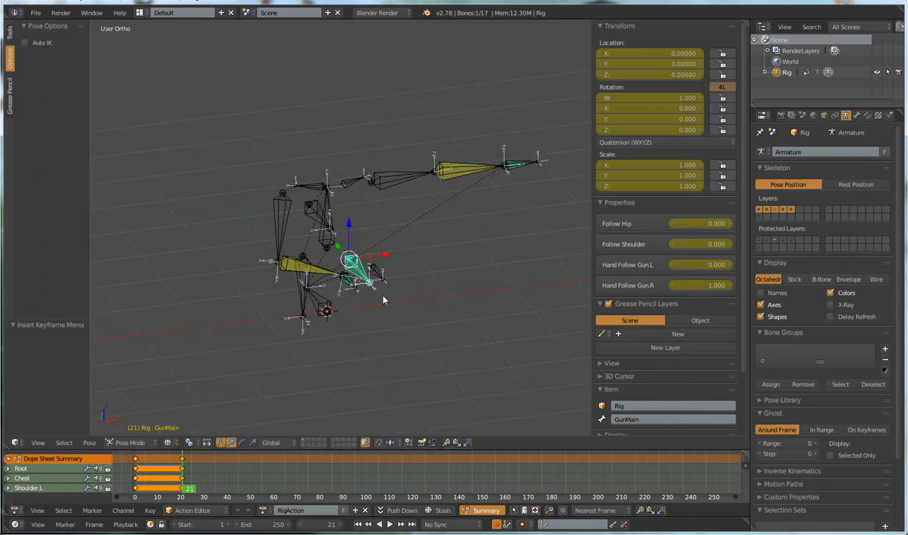
# Scrub and play the animation between the two keyframes, inspecting the Hand.IK.R and GunMain bones midway through the blend.
pyautogui.moveTo(179, 479); pyautogui.dragTo(162, 483)
pyautogui.rightClick(258, 250)
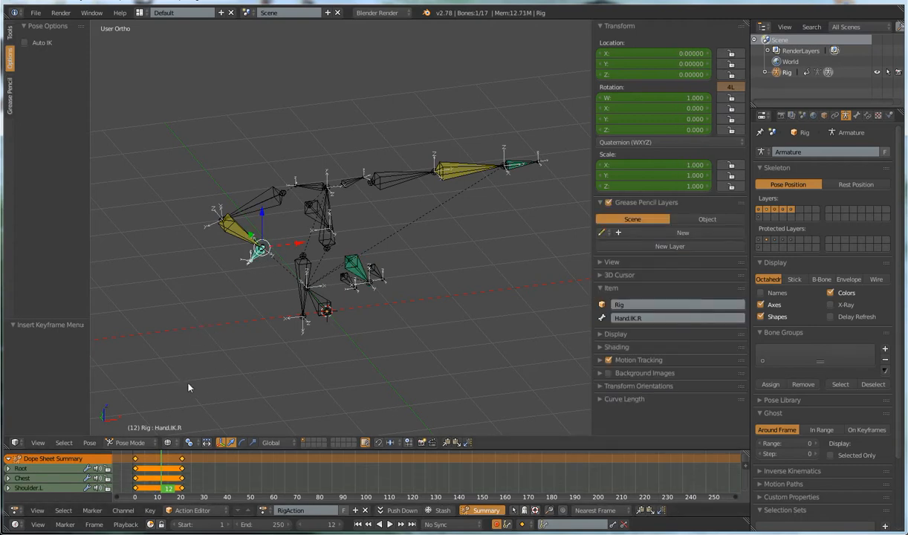
pyautogui.hotkey('alt', 'a')
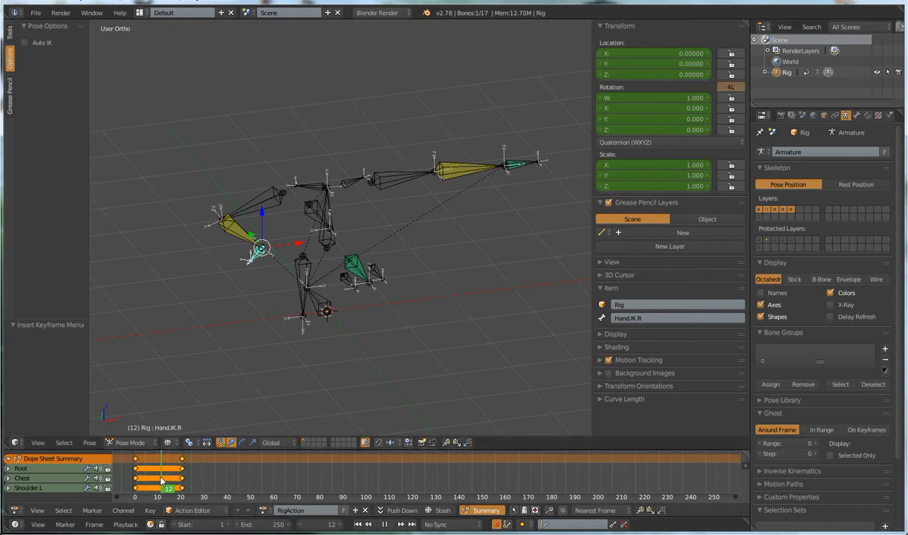
pyautogui.hotkey('alt', 'a')
pyautogui.moveTo(265, 333); pyautogui.dragTo(309, 365, button='middle')
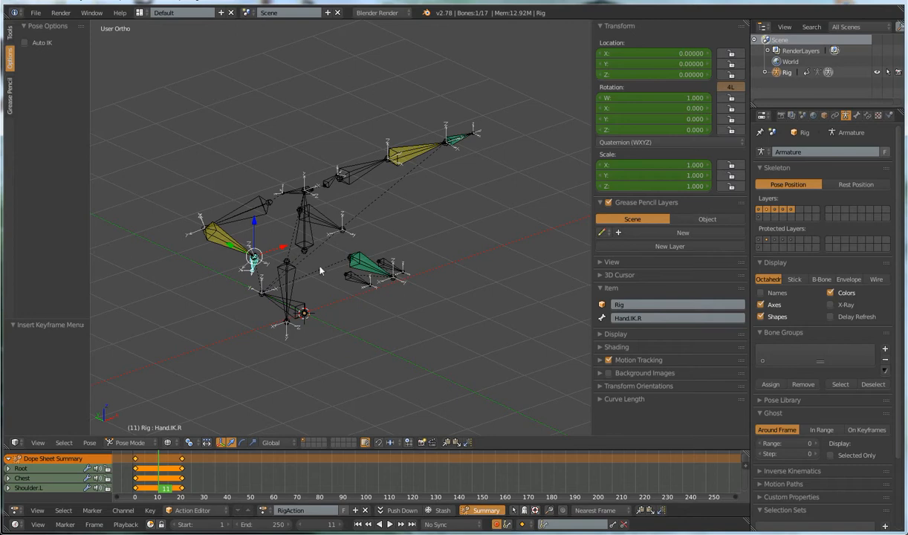
pyautogui.rightClick(360, 260)
pyautogui.hotkey('alt', 'a')
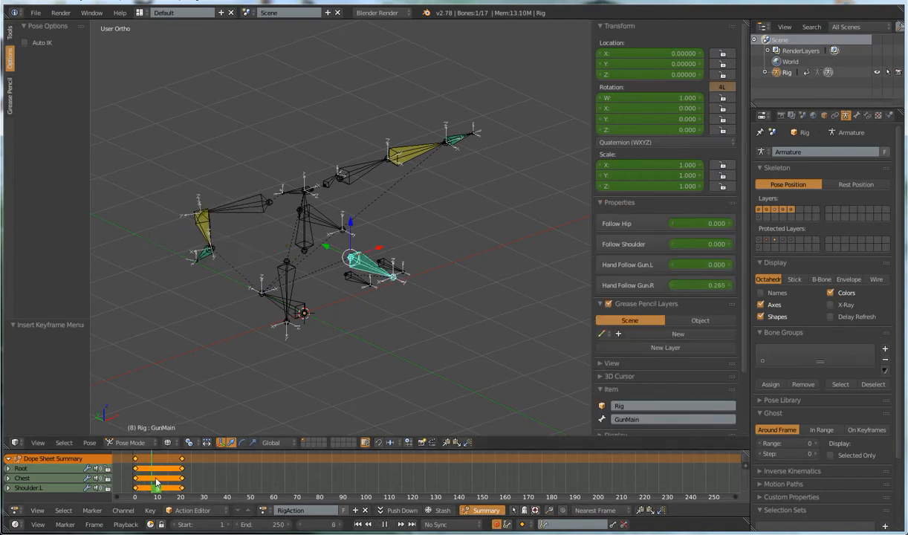
pyautogui.hotkey('alt', 'a')
pyautogui.moveTo(246, 386); pyautogui.dragTo(346, 290, button='middle')
pyautogui.rightClick(242, 252)
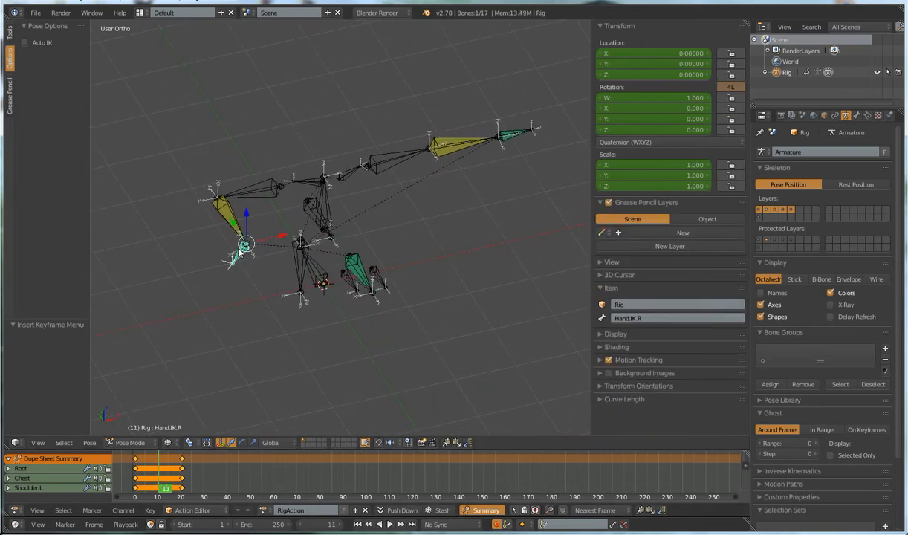
# Try moving the GunHandHold.R and GunMain bones at frame 11 to test their partial influence on the right hand.
pyautogui.rightClick(353, 284)
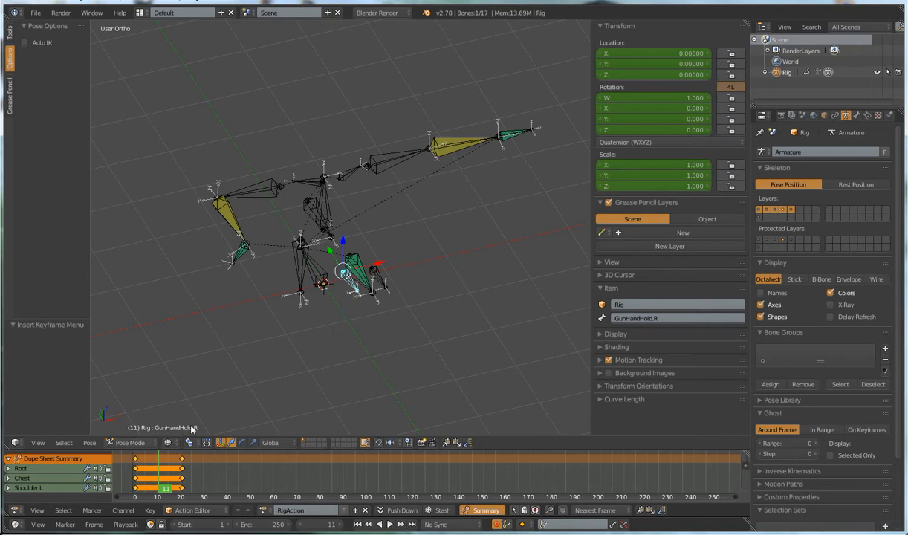
pyautogui.press('g')
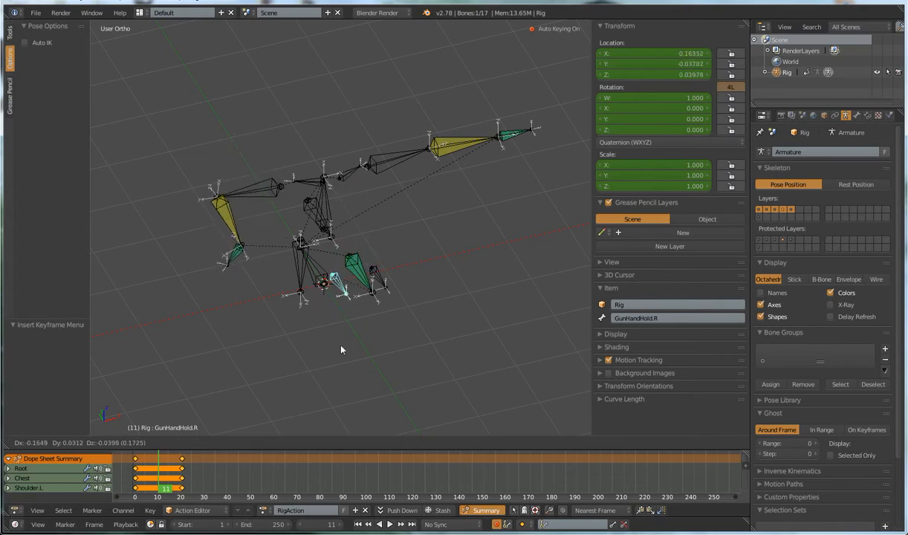
pyautogui.press('Escape')
pyautogui.rightClick(361, 288)
pyautogui.press('g')
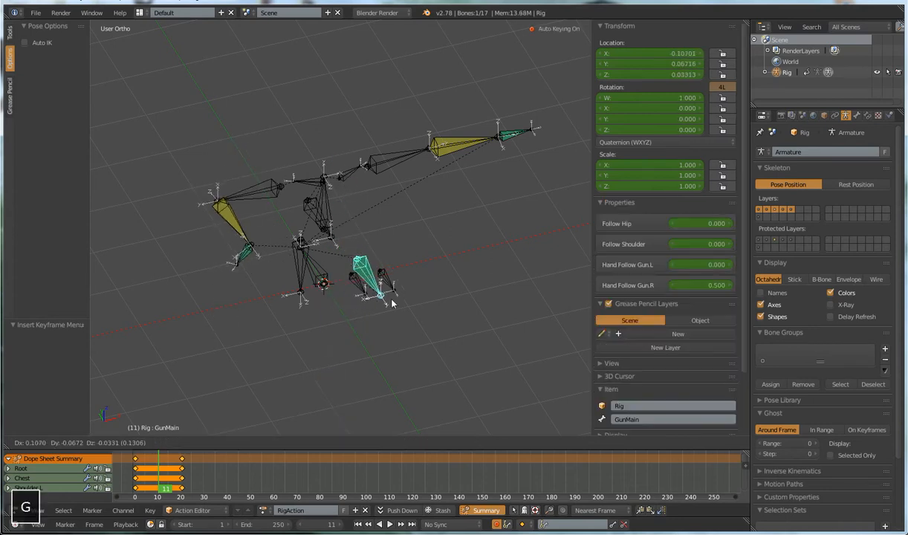
pyautogui.press('Escape')
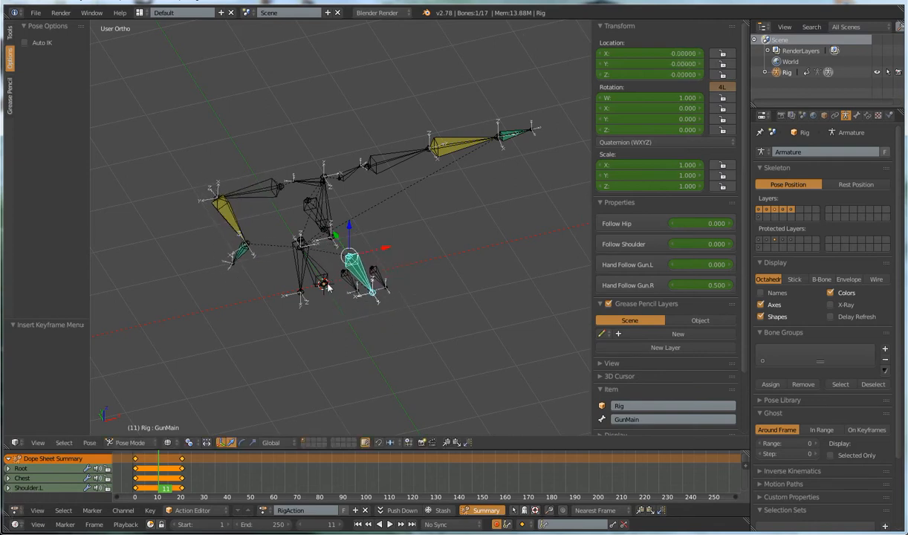
pyautogui.press('g')
pyautogui.press('Escape')
# Try moving the Hand.IK.R bone directly at frame 11.
pyautogui.rightClick(253, 256)
pyautogui.press('g')
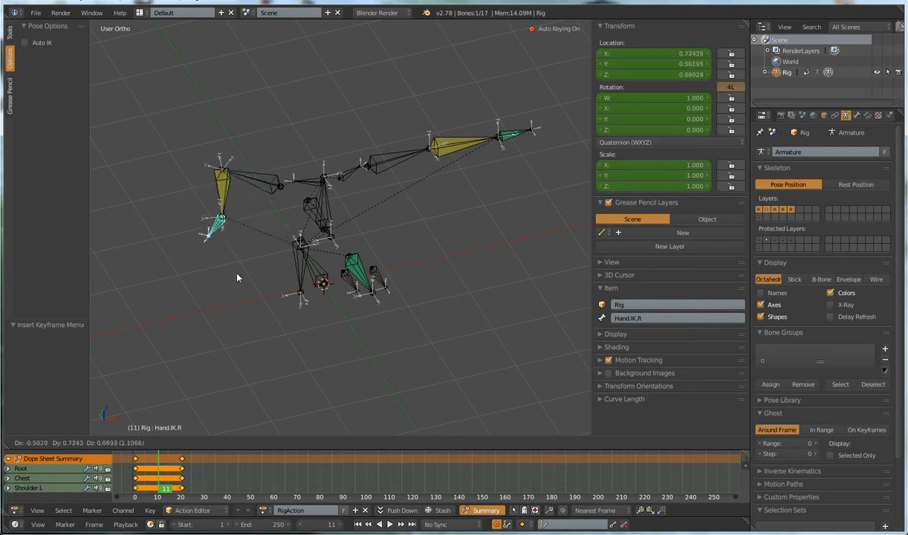
pyautogui.rightClick(288, 254)
pyautogui.moveTo(327, 300); pyautogui.dragTo(226, 369, button='middle')
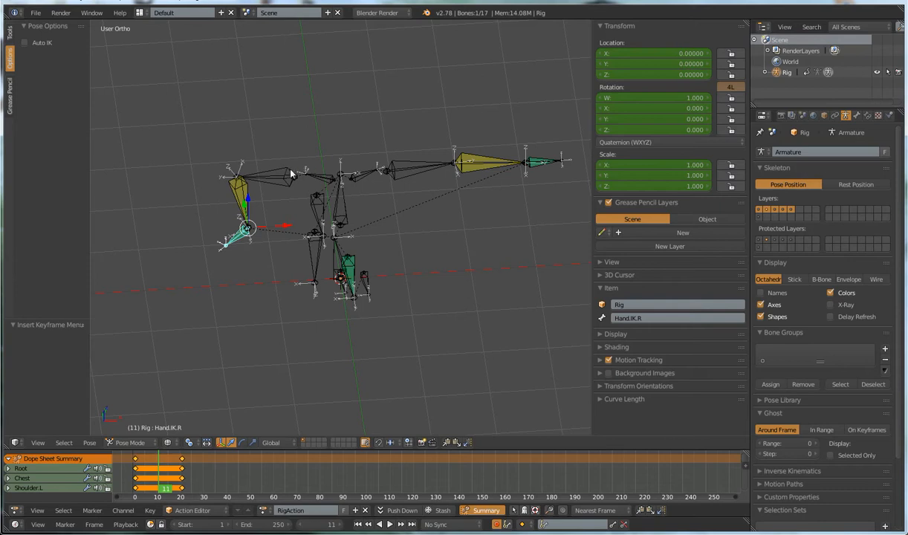
pyautogui.moveTo(319, 322); pyautogui.dragTo(340, 304, button='middle')
# Try moving the GunHandHold.R bone again at frame 11 and compare the right arm's reaction.
pyautogui.rightClick(331, 271)
pyautogui.press('g')
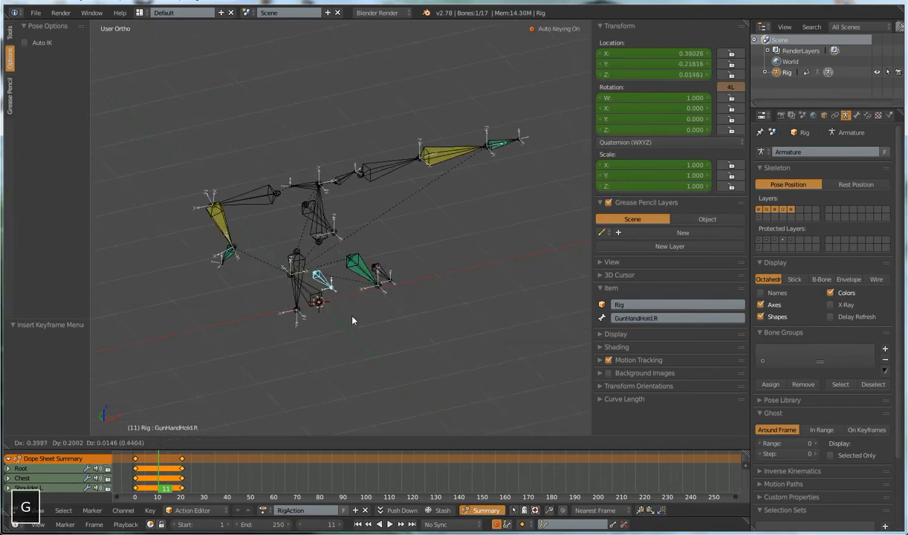
pyautogui.rightClick(359, 317)
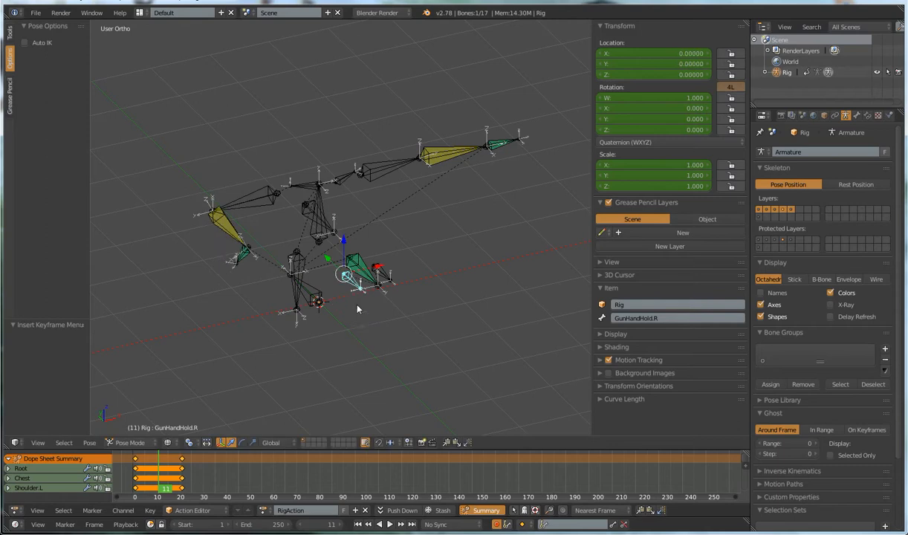
pyautogui.press('g')
pyautogui.rightClick(341, 337)
# Try moving the GunMain bone at frame 11 and compare how the right hand follows.
pyautogui.rightClick(352, 263)
pyautogui.press('g')
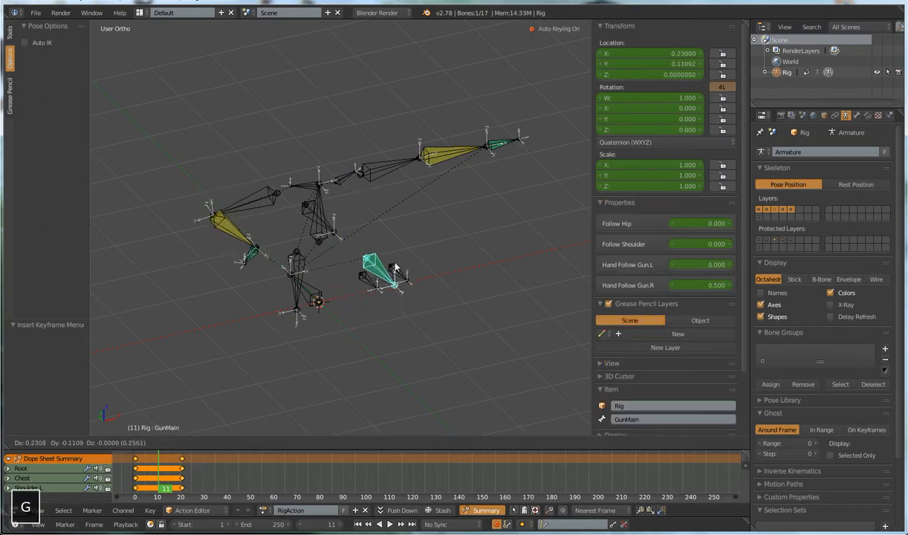
pyautogui.rightClick(362, 273)
pyautogui.press('g')
pyautogui.rightClick(360, 274)
# Try repeated small moves of the GunHandHold.R bone at frame 11 to test the half-blended hand.
pyautogui.rightClick(353, 288)
pyautogui.press('g')
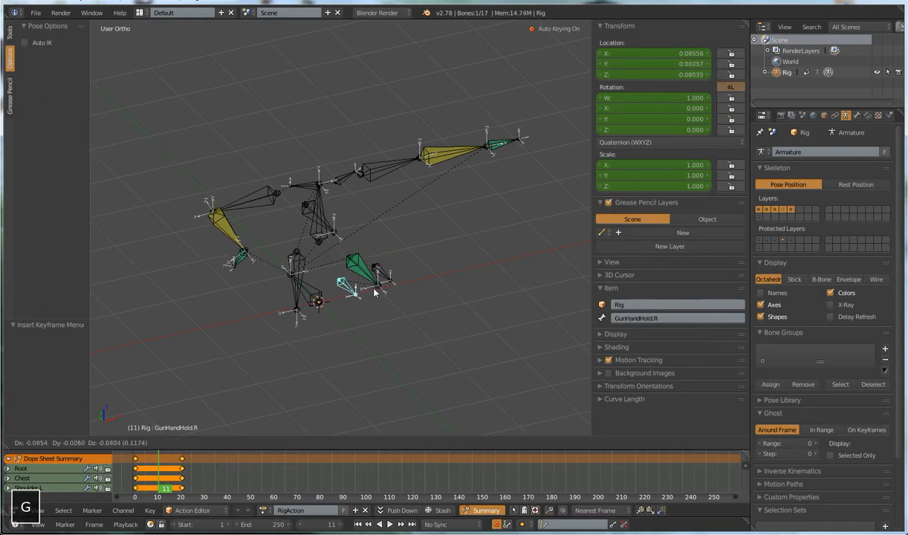
pyautogui.rightClick(362, 285)
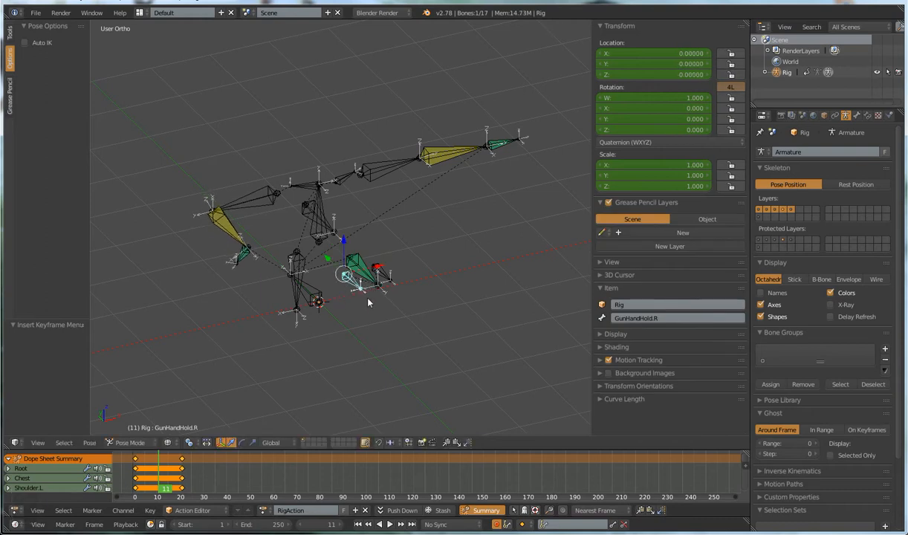
pyautogui.press('g')
pyautogui.rightClick(349, 285)
pyautogui.press('g')
pyautogui.rightClick(345, 291)
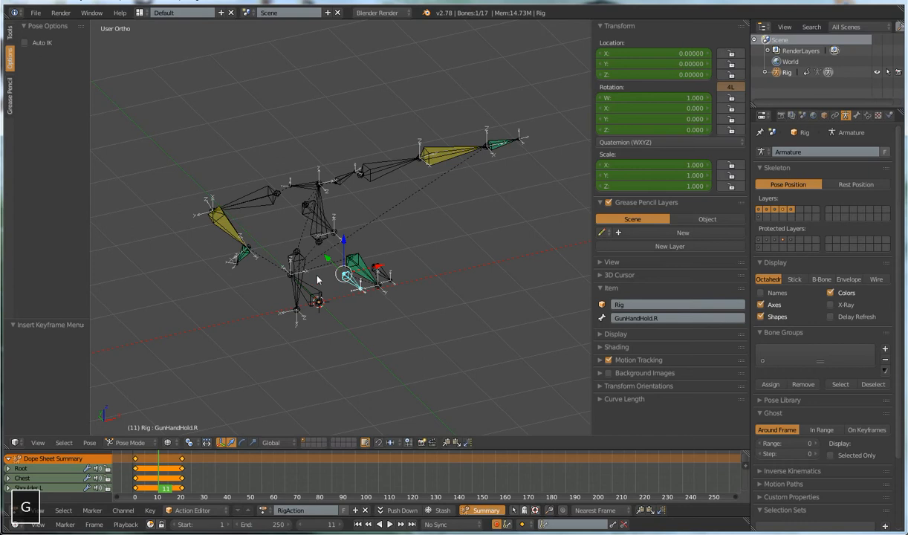
# Scrub to frame 18, select the GunMain bone and play the animation to examine the end of the hand transition.
pyautogui.moveTo(279, 275)
pyautogui.mouseDown(button='middle')
pyautogui.moveTo(232, 284)
pyautogui.moveTo(276, 257)
pyautogui.mouseUp(button='middle')
pyautogui.moveTo(158, 472); pyautogui.dragTo(177, 483)
pyautogui.rightClick(352, 276)
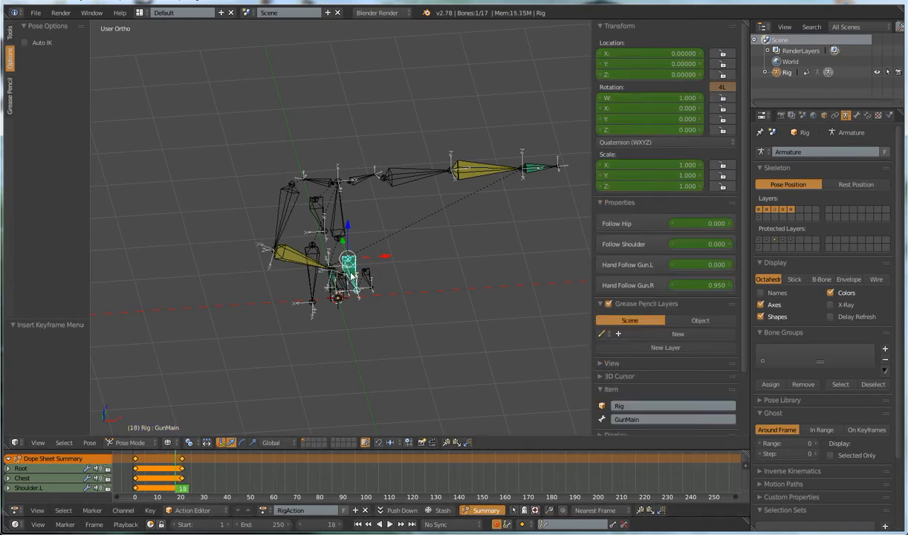
pyautogui.hotkey('alt', 'a')
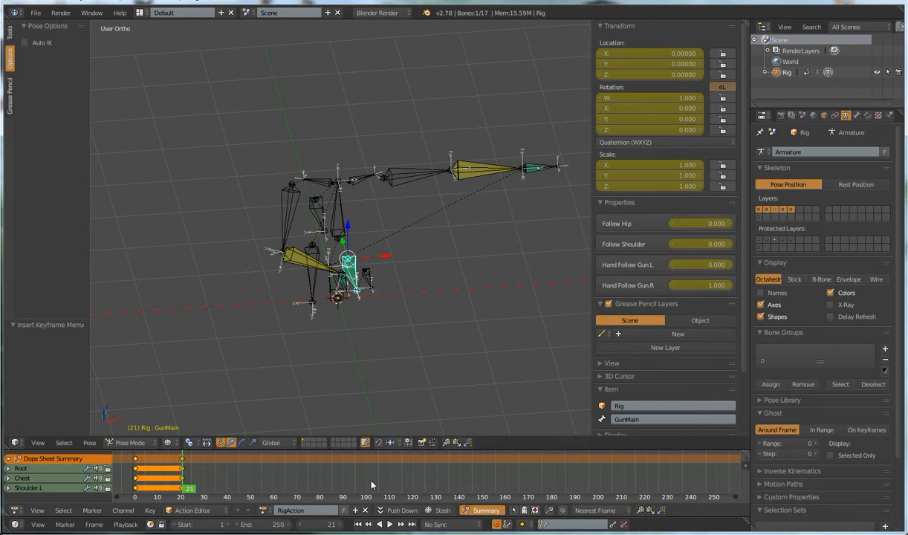
# At frame 20, reset GunMain's Hand Follow Gun.R property to 0.000.
pyautogui.press('Left')
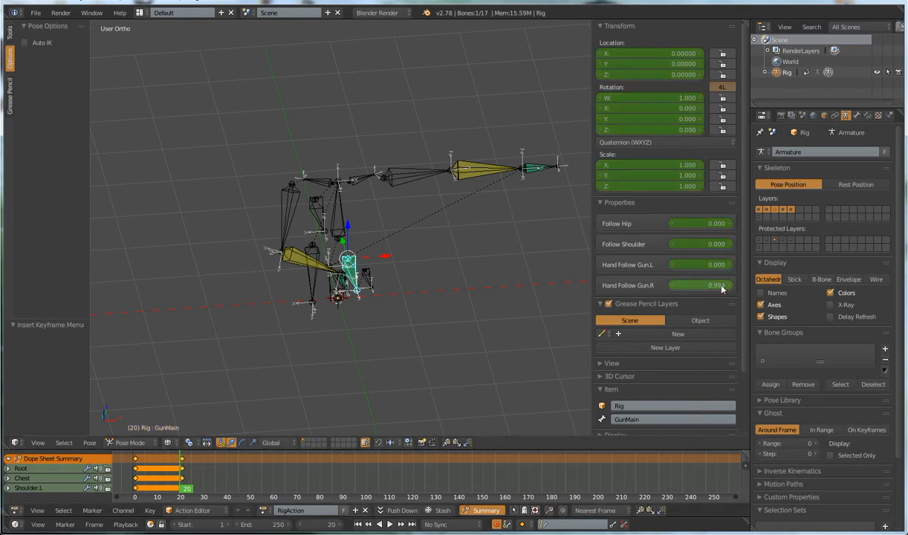
pyautogui.press('BackSpace')
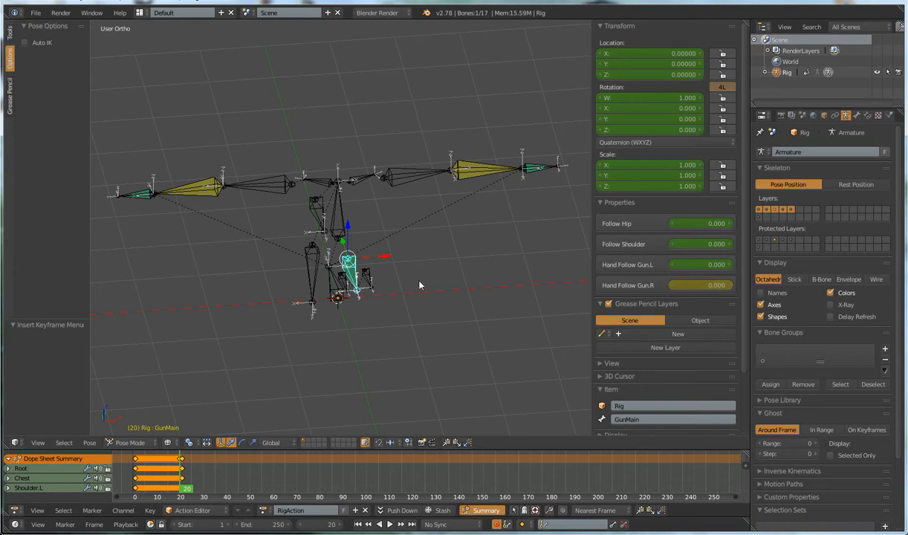
pyautogui.moveTo(390, 274); pyautogui.dragTo(407, 303, button='middle')
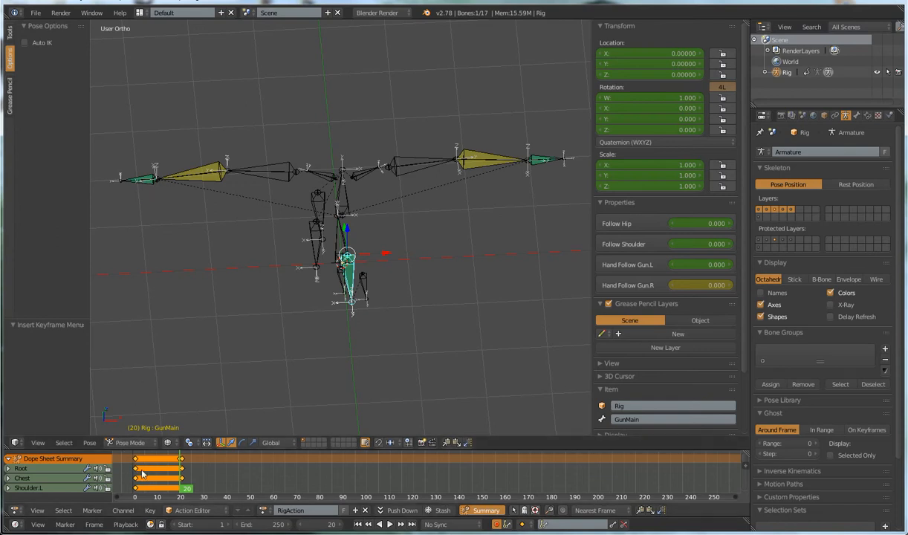
pyautogui.press('1')
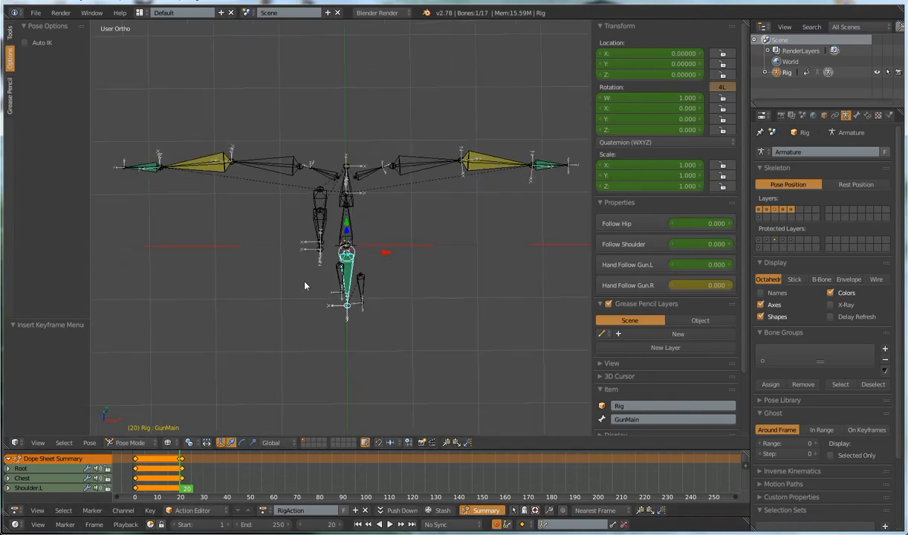
# At frame 20, rotate the Hand.IK.R bone about -90° in top view and move it inward toward the gun.
pyautogui.press('7')
pyautogui.rightClick(144, 154)
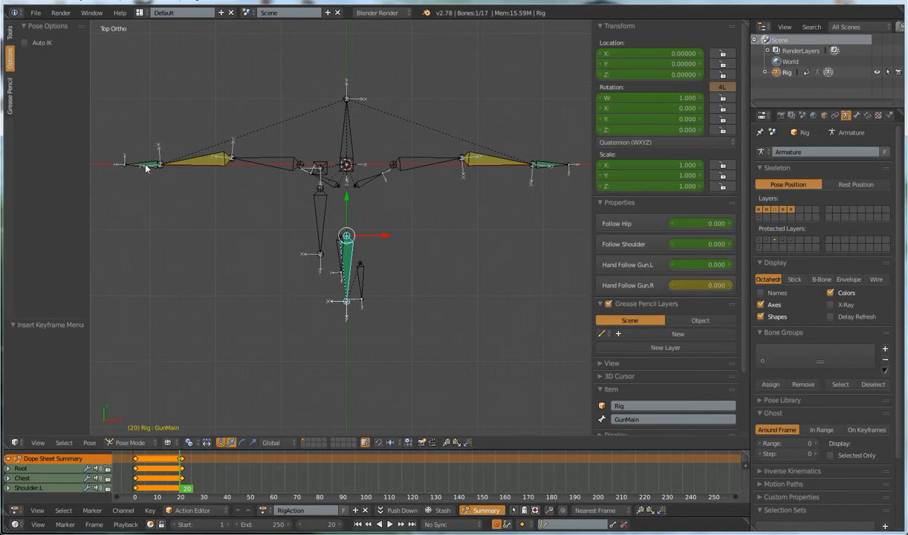
pyautogui.press('r')
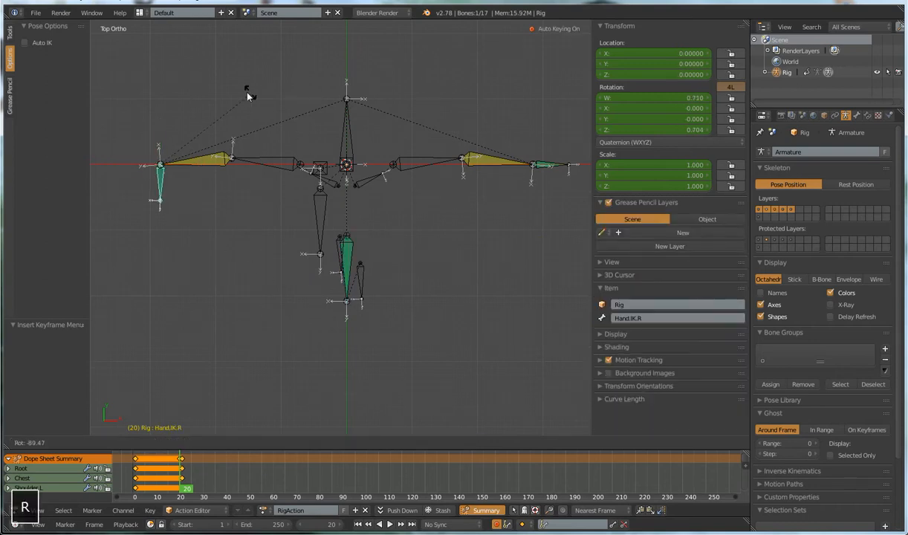
pyautogui.click(228, 86)
pyautogui.press('g')
pyautogui.click(286, 226)
pyautogui.press('r')
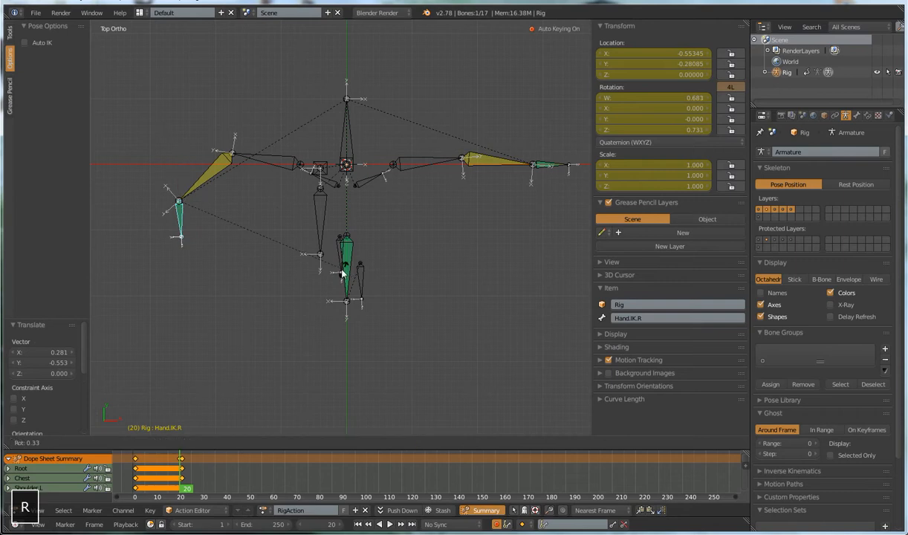
pyautogui.click(313, 283)
# Move Hand.IK.R over beside the GunMain bone in top view and adjust its rotation by about -2.5° to match the grip.
pyautogui.press('g')
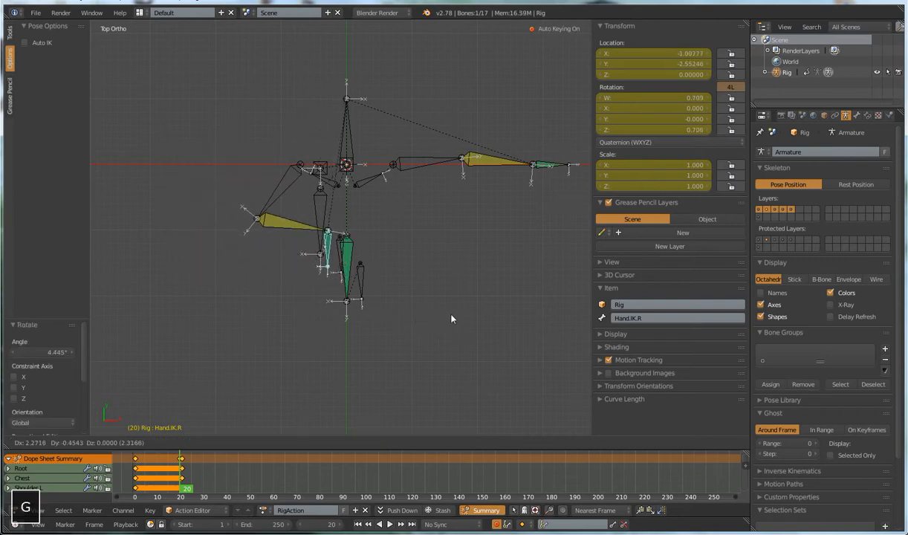
pyautogui.click(460, 323)
pyautogui.press('r')
pyautogui.click(458, 309)
pyautogui.press('g')
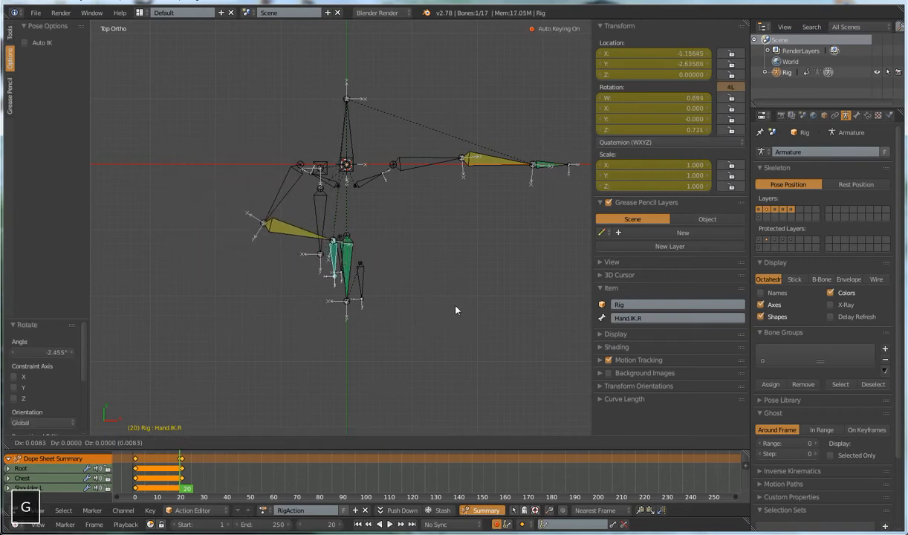
pyautogui.click(482, 303)
# Lower Hand.IK.R about 1.005 along the global Z axis in side view to the grip's height.
pyautogui.hotkey('ctrl', '3')
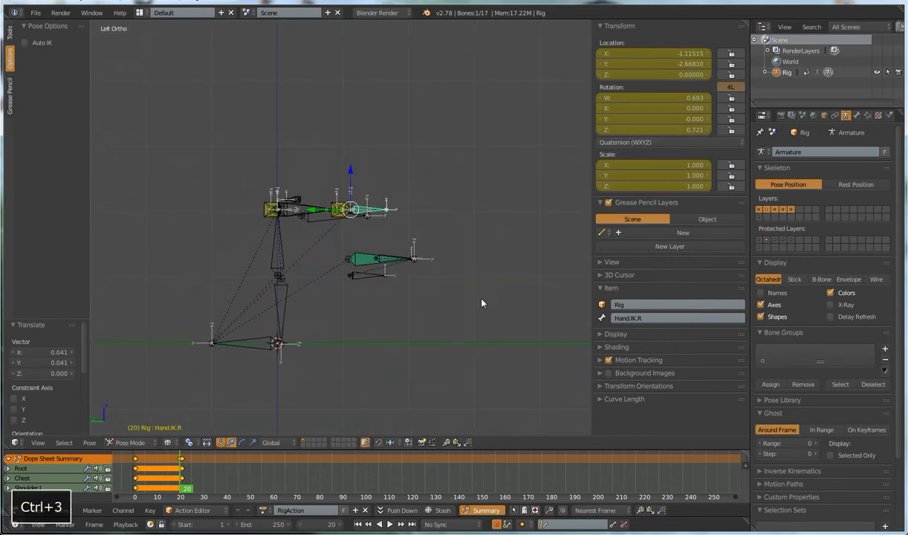
pyautogui.press('g')
pyautogui.press('z')
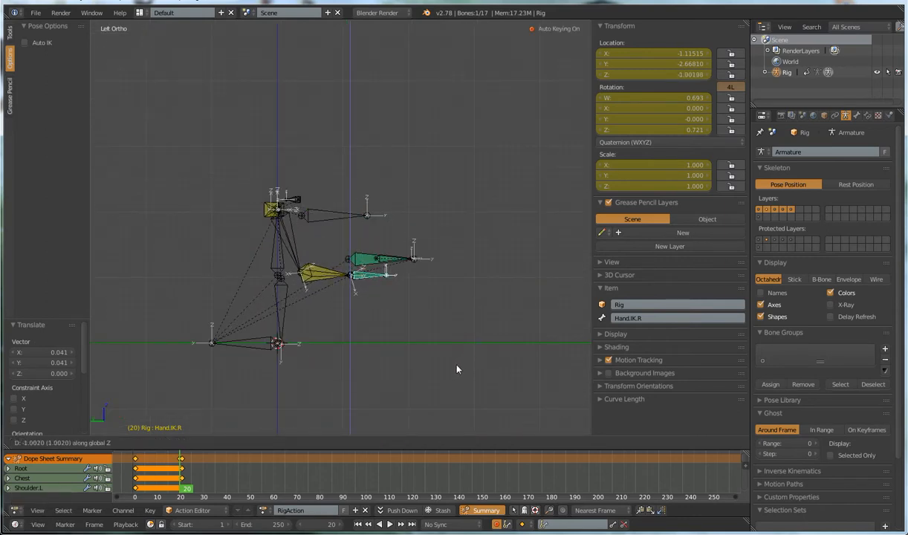
pyautogui.click(456, 372)
# Fine-tune Hand.IK.R over the right-hand grip bone in top view at frame 20 with small moves, checking the motion by playback and scrubbing.
pyautogui.moveTo(464, 359); pyautogui.dragTo(400, 338, button='middle')
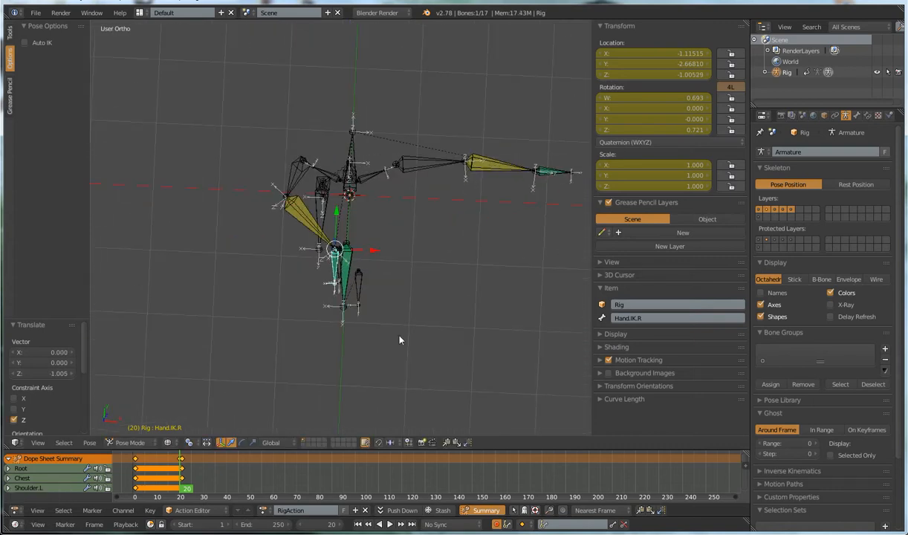
pyautogui.press('KP_7')
pyautogui.press('g')
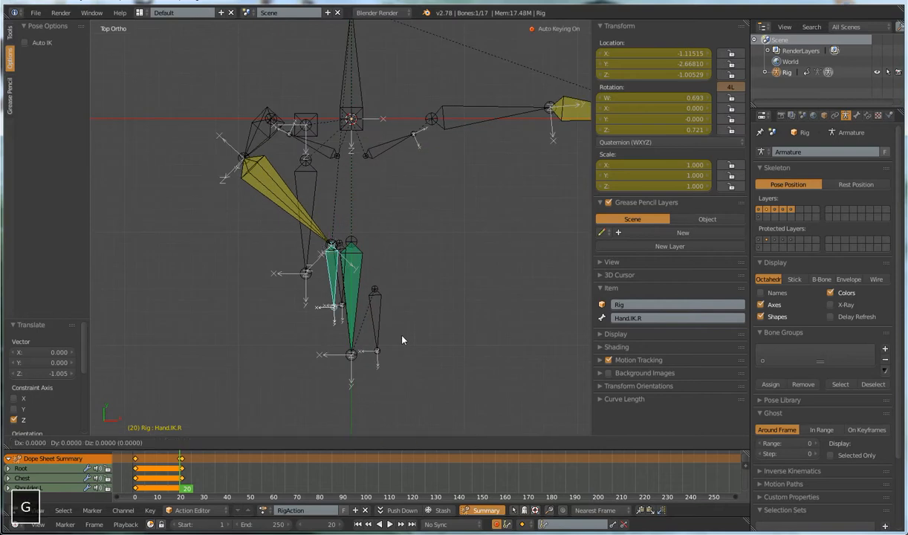
pyautogui.click(444, 334)
pyautogui.hotkey('alt', 'a')
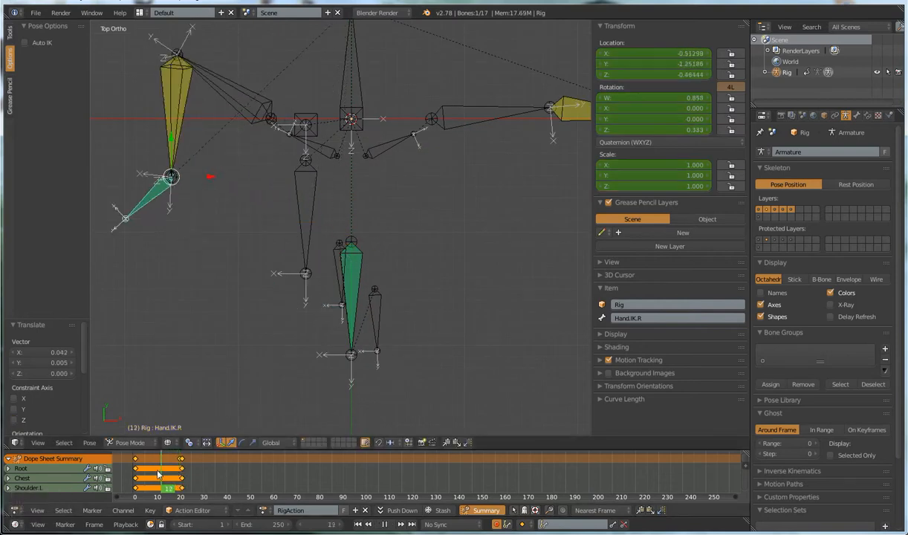
pyautogui.moveTo(145, 473); pyautogui.dragTo(181, 476)
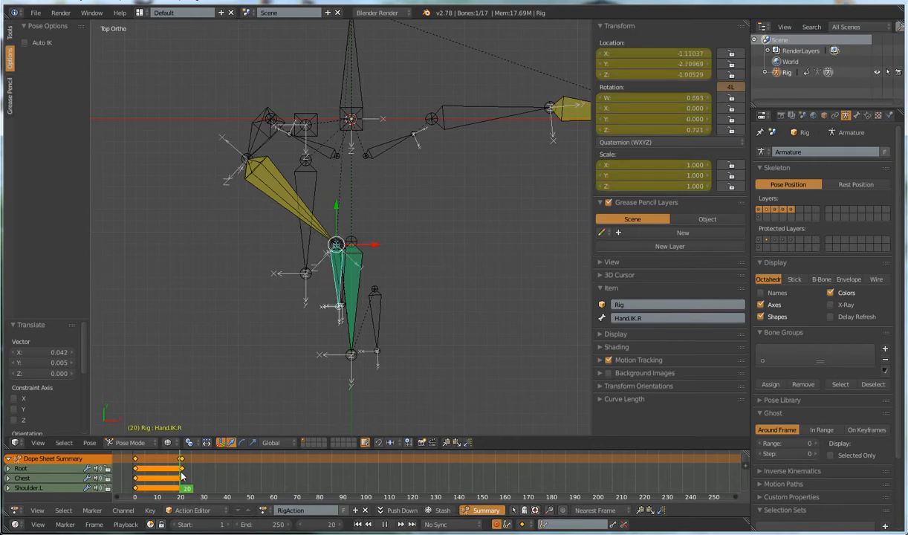
pyautogui.press('g')
pyautogui.click(367, 362)
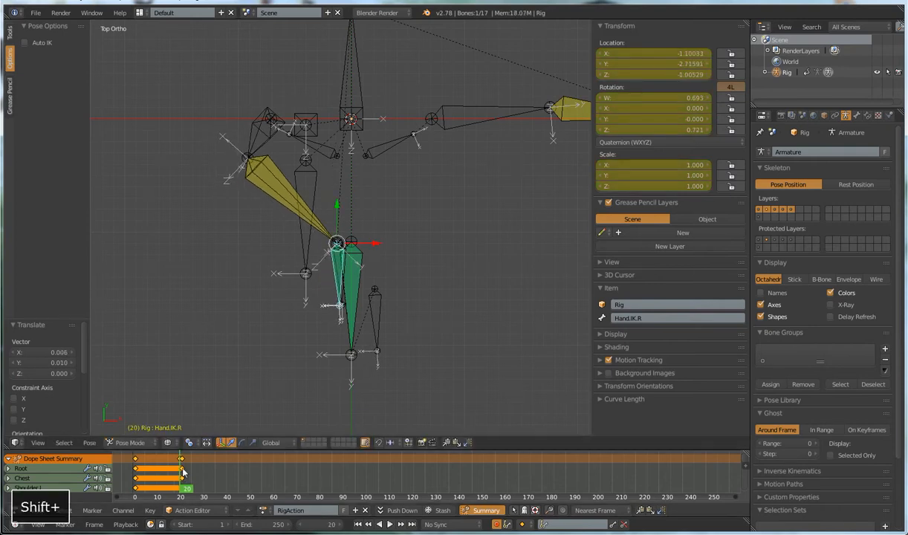
# Play the animation back and forth between frames 1 and 20 to examine the right hand's path to the gun.
pyautogui.hotkey('shift', 'alt', 'a')
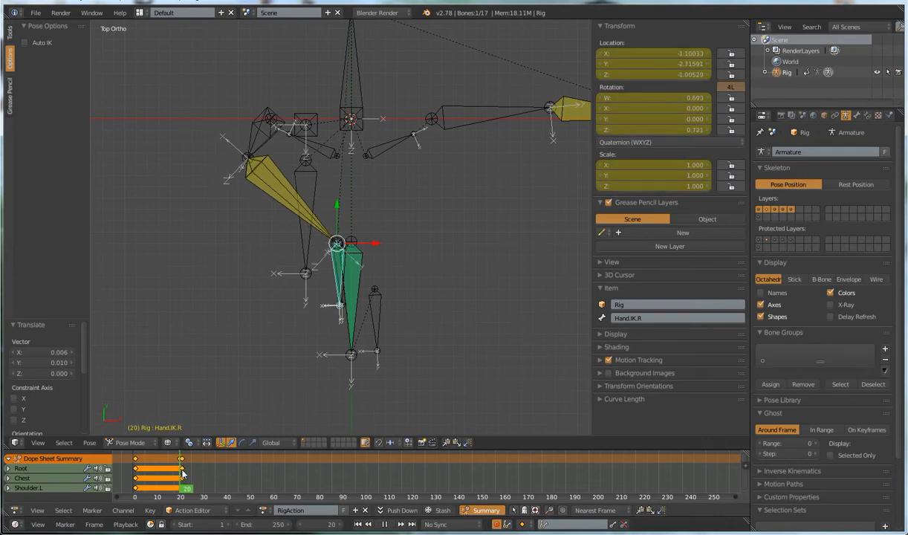
pyautogui.hotkey('alt', 'a')
pyautogui.scroll(-3, 241, 337)
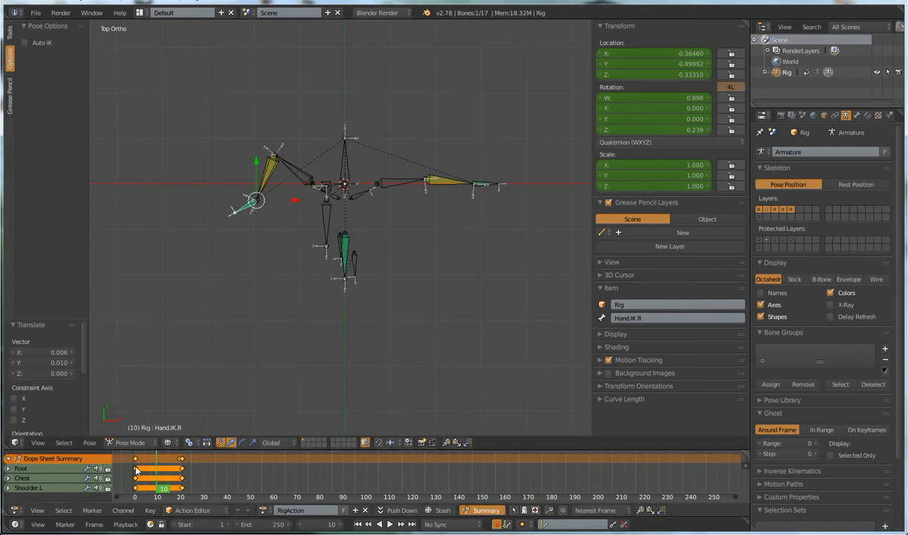
pyautogui.hotkey('alt', 'a')
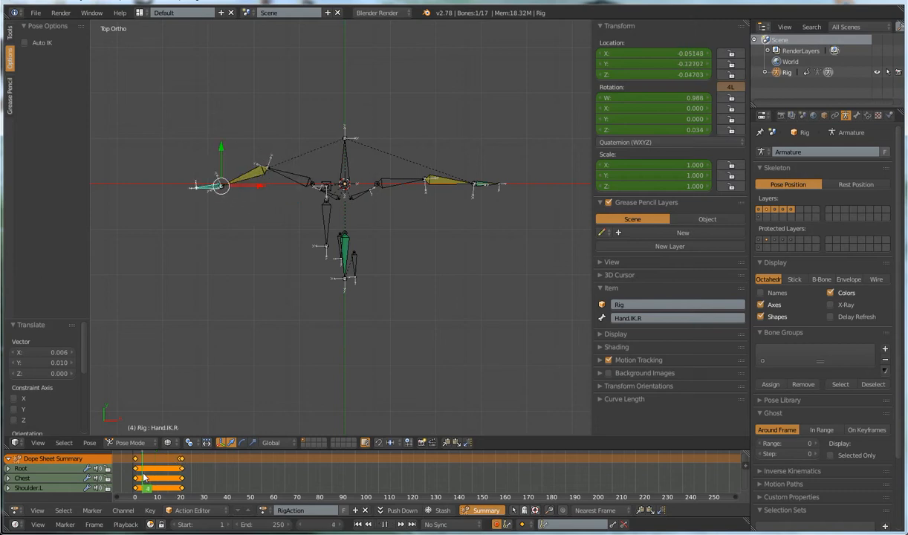
pyautogui.hotkey('alt', 'a')
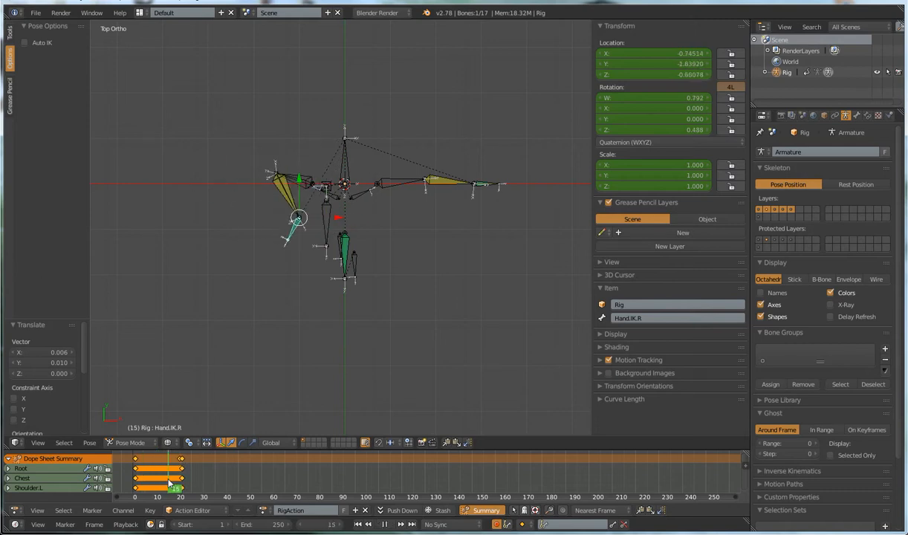
# At frame 15, adjust the rotation and position of Hand.IK.R in top view to add an in-between pose.
pyautogui.press('KP_7')
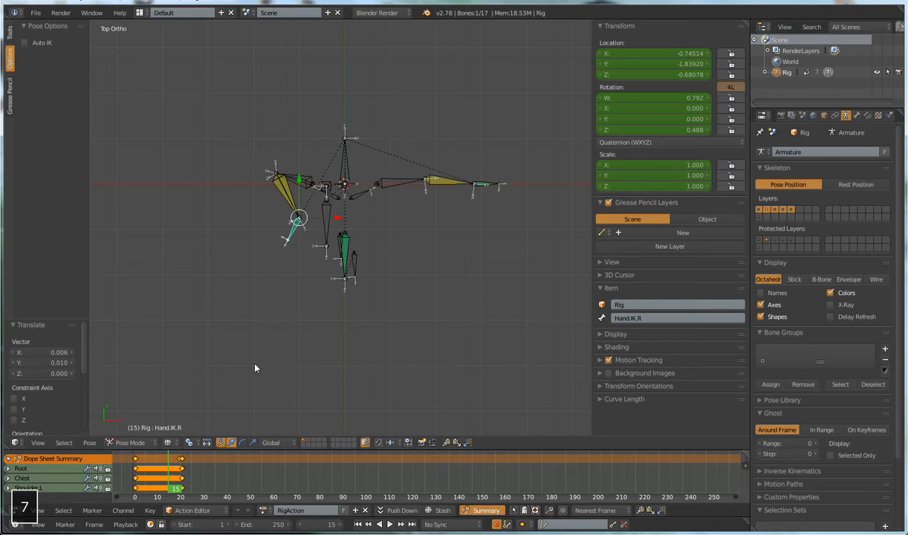
pyautogui.press('r')
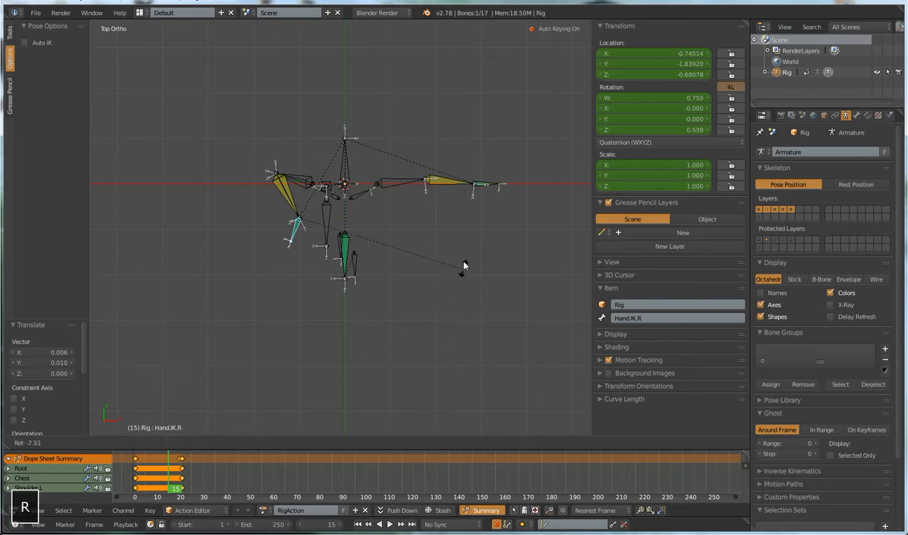
pyautogui.click(431, 223)
pyautogui.press('g')
pyautogui.click(437, 266)
pyautogui.press('r')
pyautogui.click(446, 263)
# Go to frame 21 and try moving the GunMain bone to test how the right hand follows it.
pyautogui.moveTo(160, 466); pyautogui.dragTo(183, 476)
pyautogui.rightClick(338, 260)
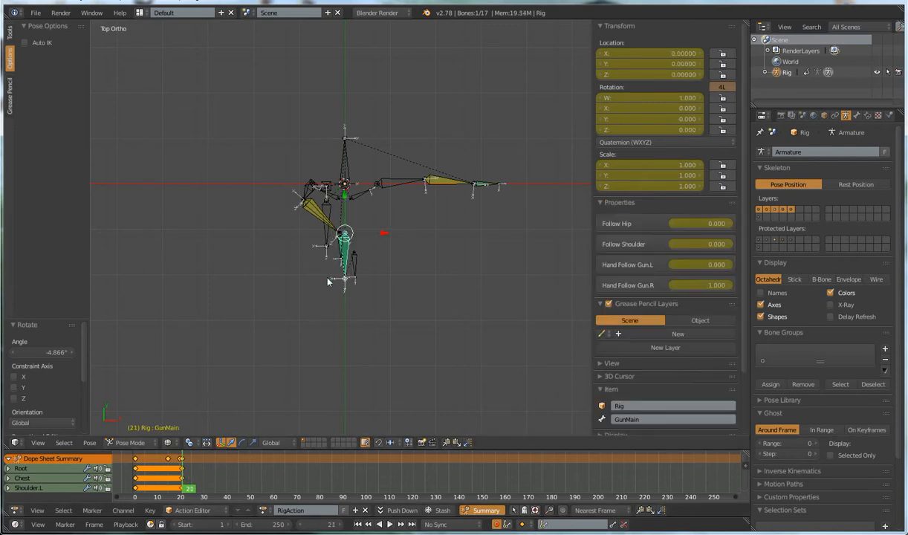
pyautogui.moveTo(327, 281); pyautogui.dragTo(402, 253, button='middle')
pyautogui.press('g')
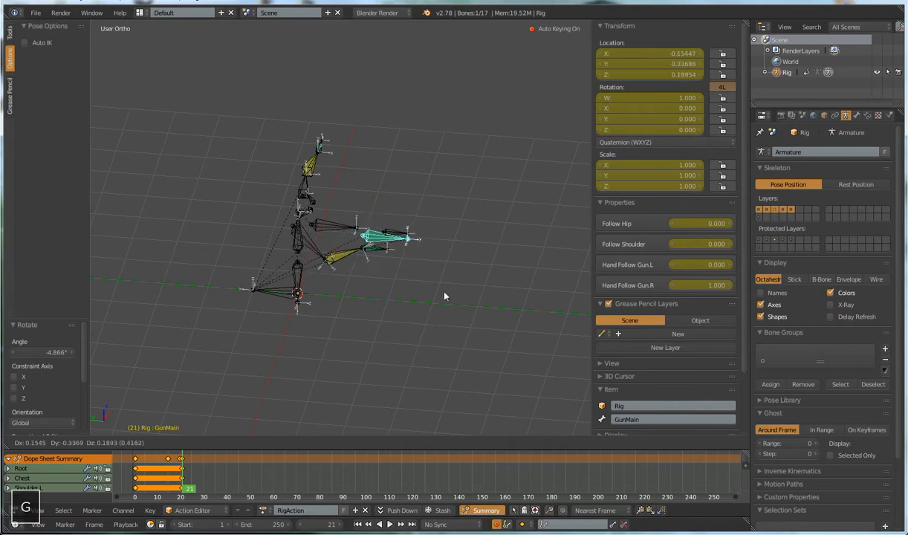
pyautogui.rightClick(435, 309)
pyautogui.press('g')
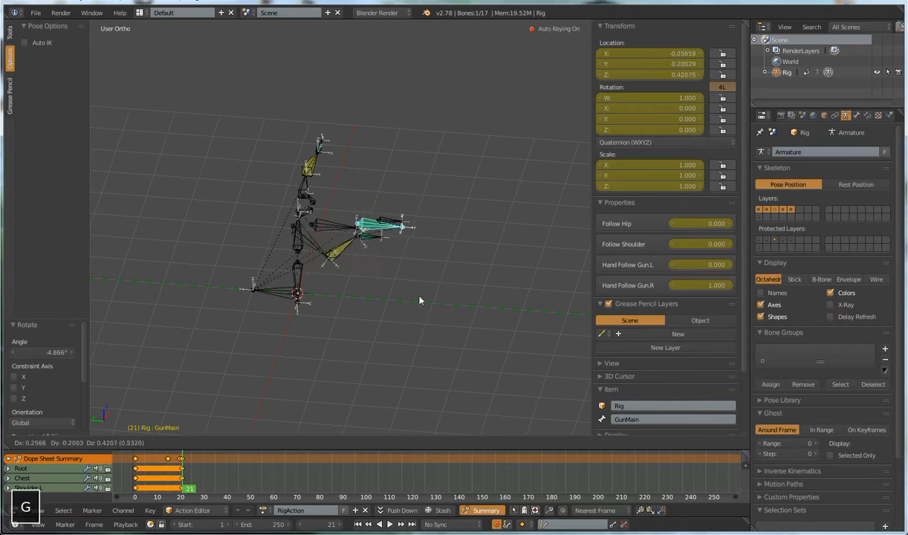
pyautogui.rightClick(453, 281)
pyautogui.moveTo(453, 281); pyautogui.dragTo(319, 235, button='middle')
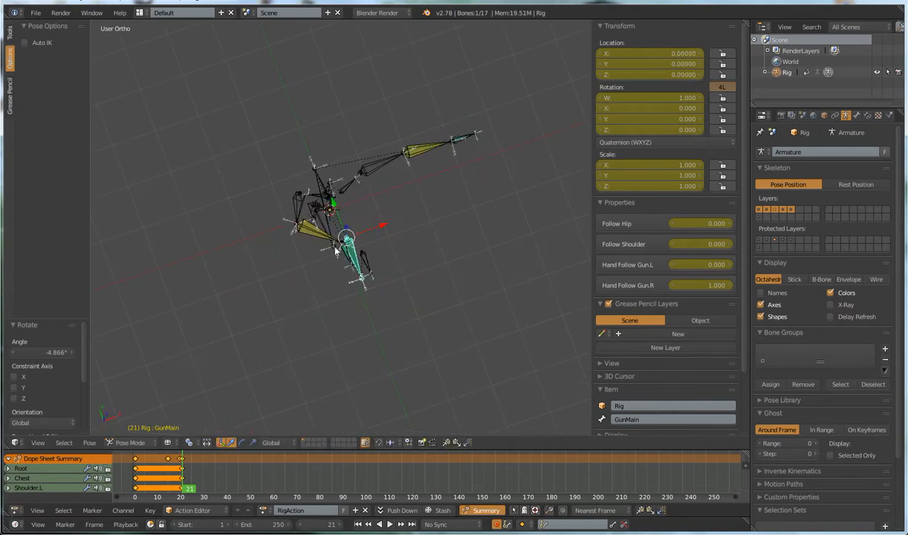
# Compare the Hand.IK.R and GunMain transforms at frame 21 and play the animation around that frame.
pyautogui.rightClick(361, 282)
pyautogui.moveTo(361, 287); pyautogui.dragTo(349, 292, button='middle')
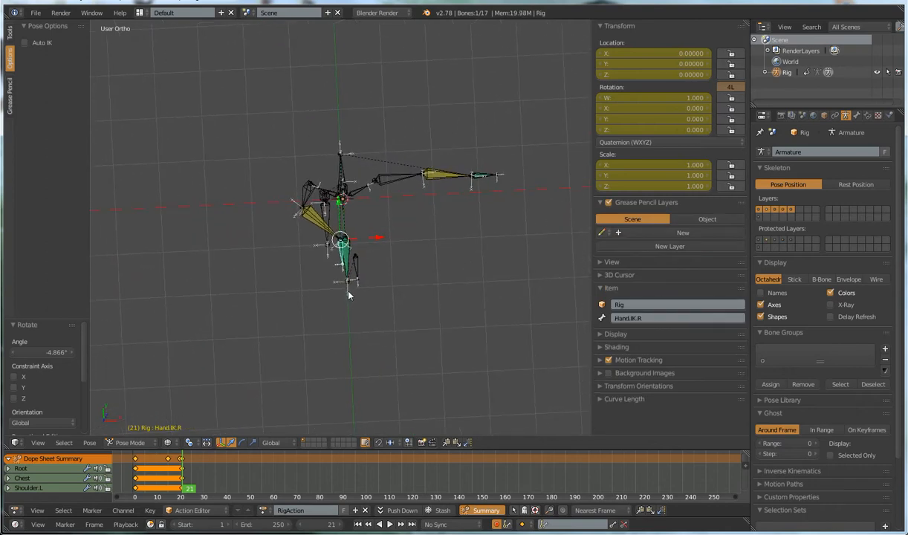
pyautogui.rightClick(349, 260)
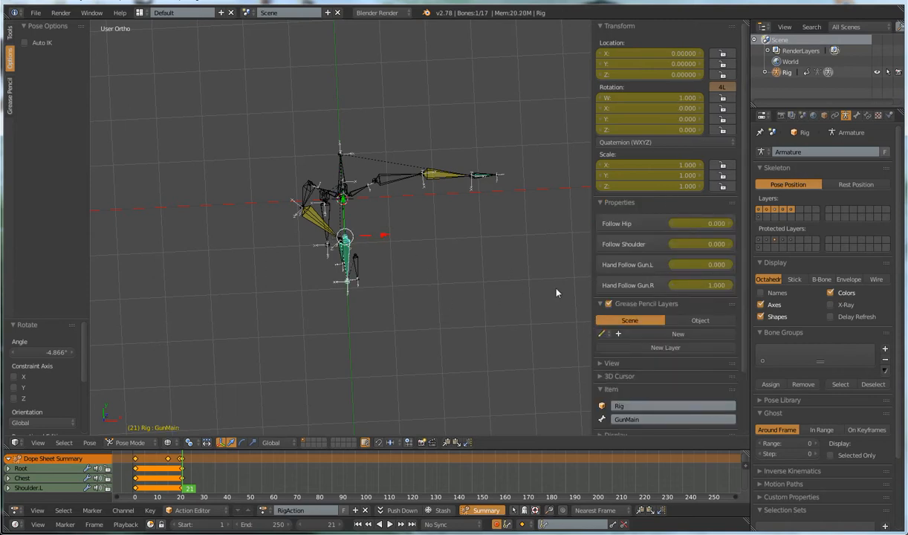
pyautogui.hotkey('alt', 'a')
pyautogui.moveTo(184, 469); pyautogui.dragTo(183, 470)
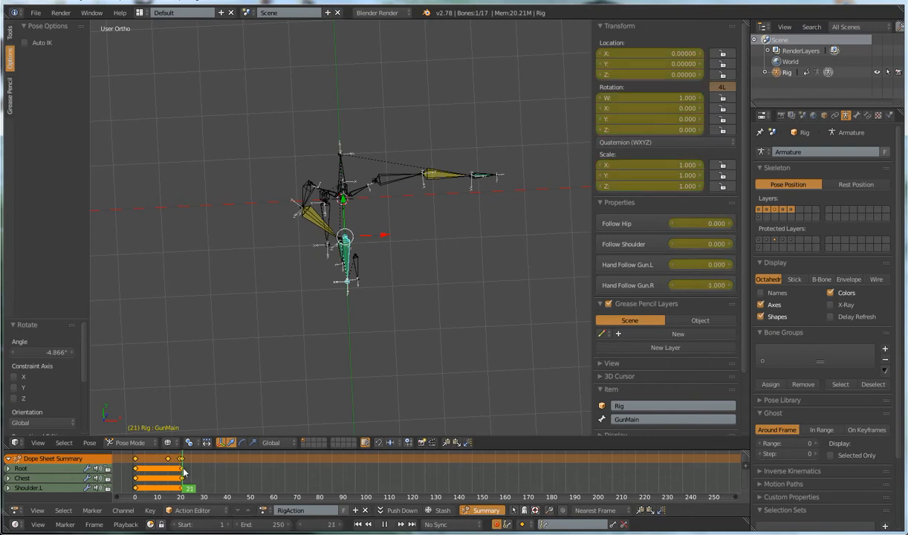
# Select all bones of the rig and delete all their keyframes in the Action Editor.
pyautogui.press('a')
pyautogui.press('a')
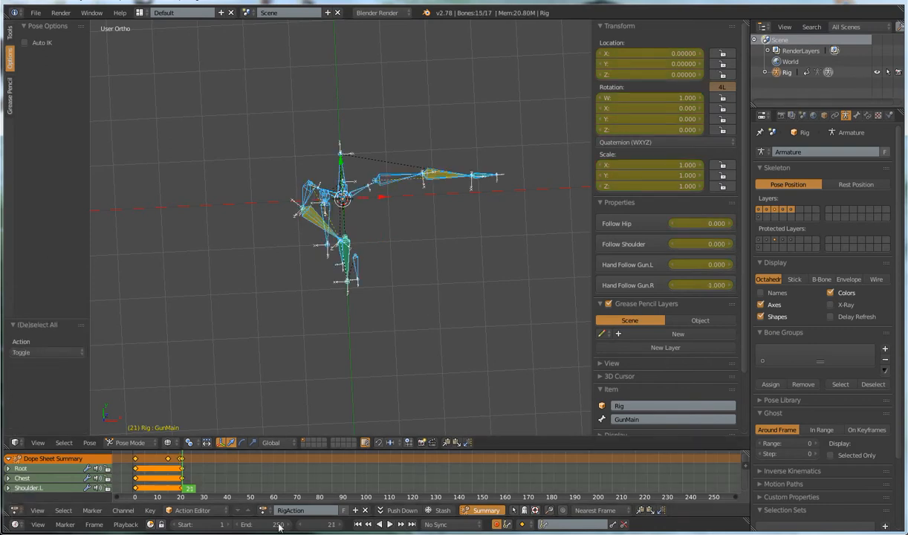
pyautogui.press('x')
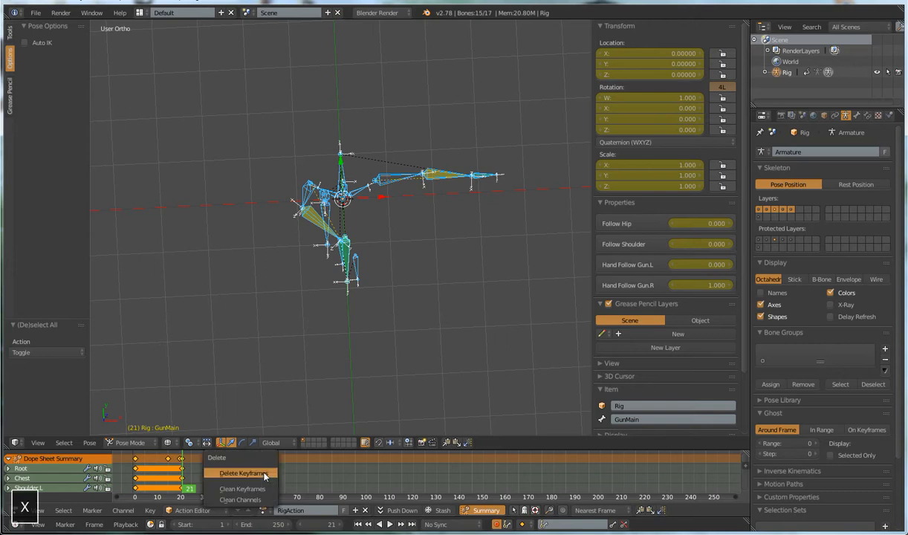
pyautogui.click(263, 474)
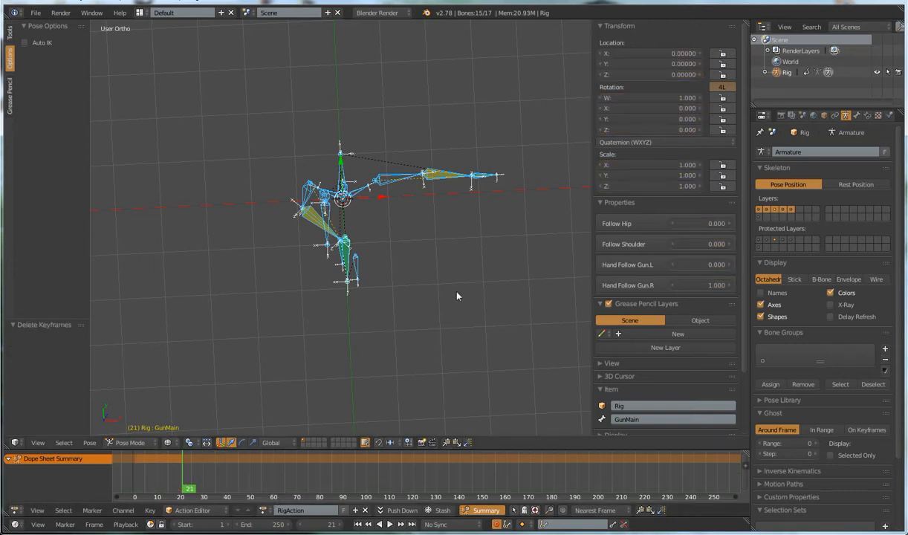
# Clear the pose transforms of all bones and set GunMain's Hand Follow Gun.R property to 0.000.
pyautogui.hotkey('alt', 'g')
pyautogui.hotkey('alt', 's')
pyautogui.moveTo(694, 286); pyautogui.dragTo(654, 286)
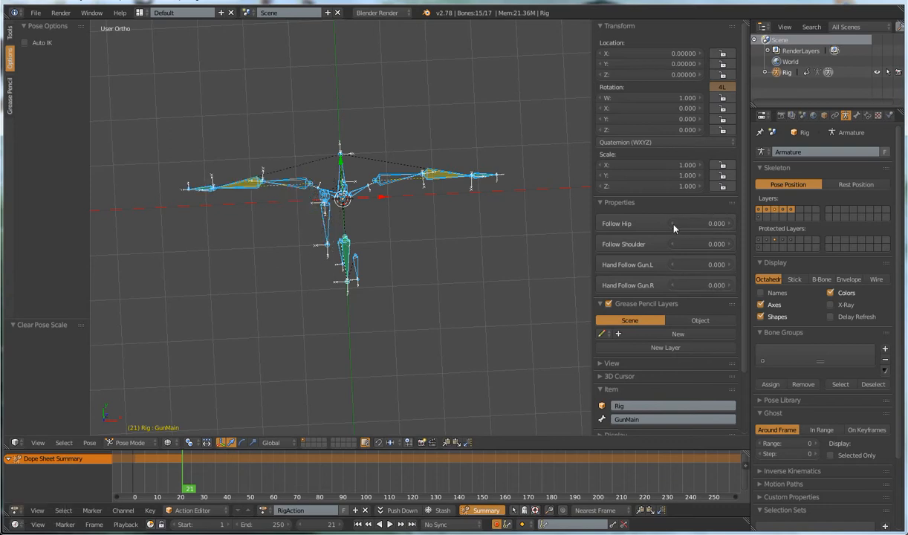
# Set GunMain's Follow Hip property to 1.000 and insert a keyframe for all bones at frame 1.
pyautogui.moveTo(676, 226); pyautogui.dragTo(736, 227)
pyautogui.moveTo(395, 309); pyautogui.dragTo(395, 229, button='middle')
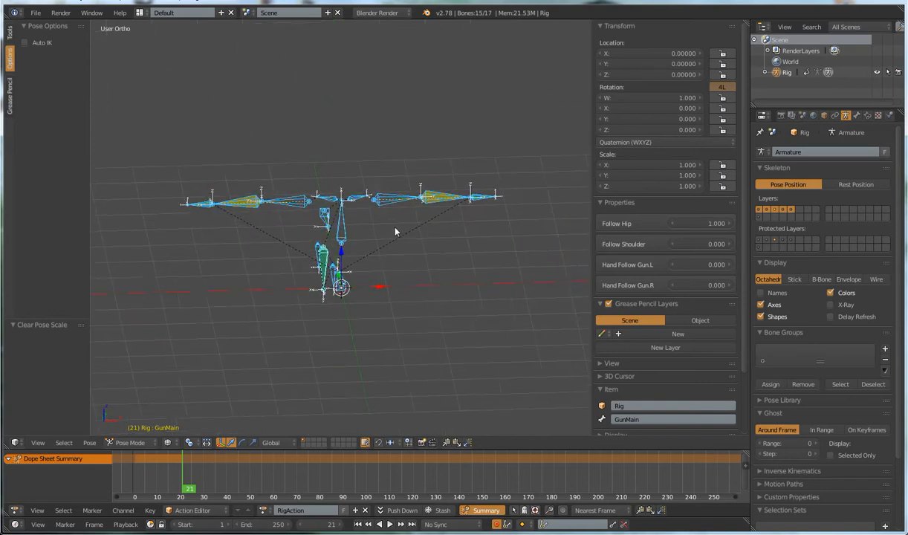
pyautogui.click(357, 524)
pyautogui.press('a')
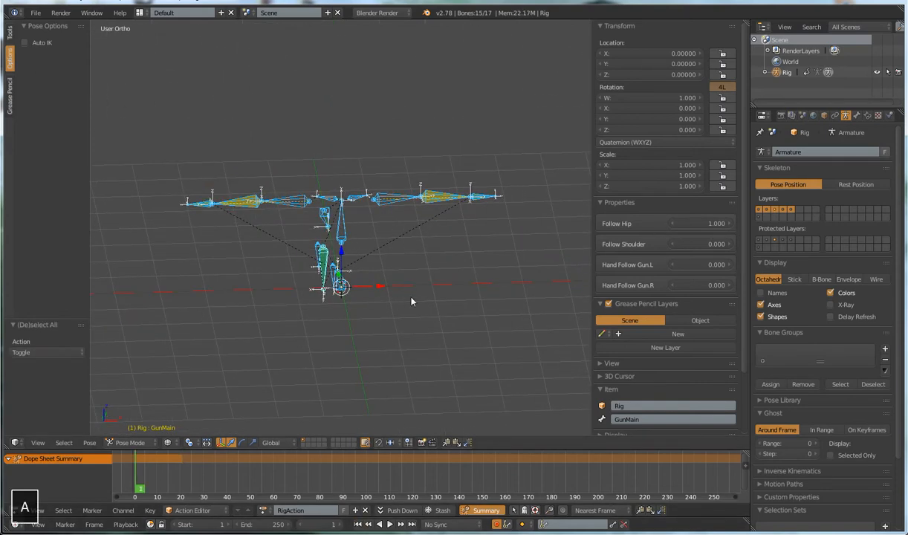
pyautogui.press('i')
pyautogui.click(413, 301)
pyautogui.moveTo(413, 301); pyautogui.dragTo(415, 312, button='middle')
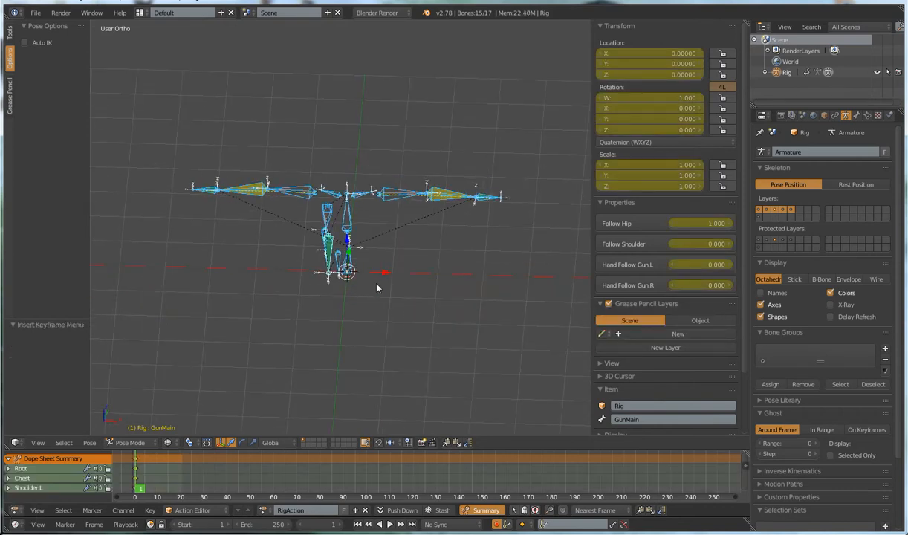
# At frame 21, set Hand Follow Gun.R to 1.000 and insert a keyframe for all bones.
pyautogui.moveTo(135, 484); pyautogui.dragTo(183, 490)
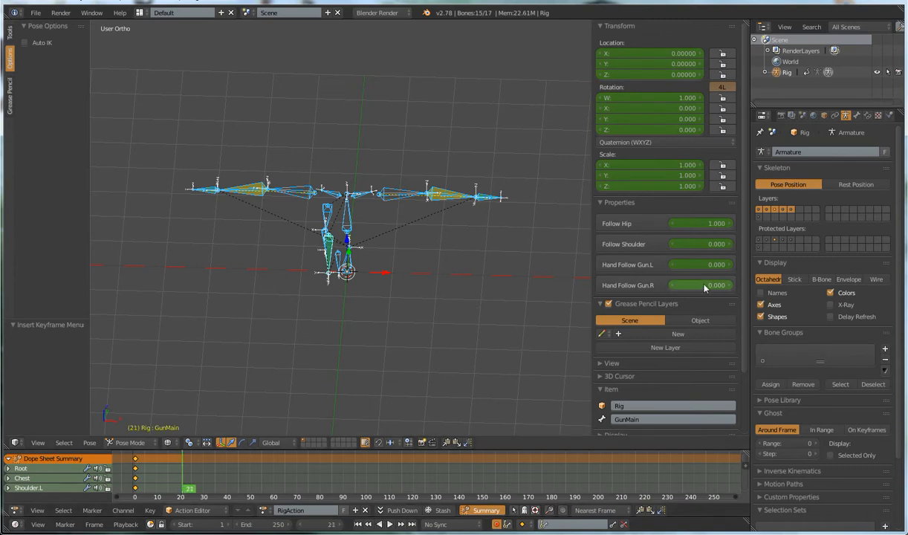
pyautogui.moveTo(725, 286); pyautogui.dragTo(754, 286)
pyautogui.press('i')
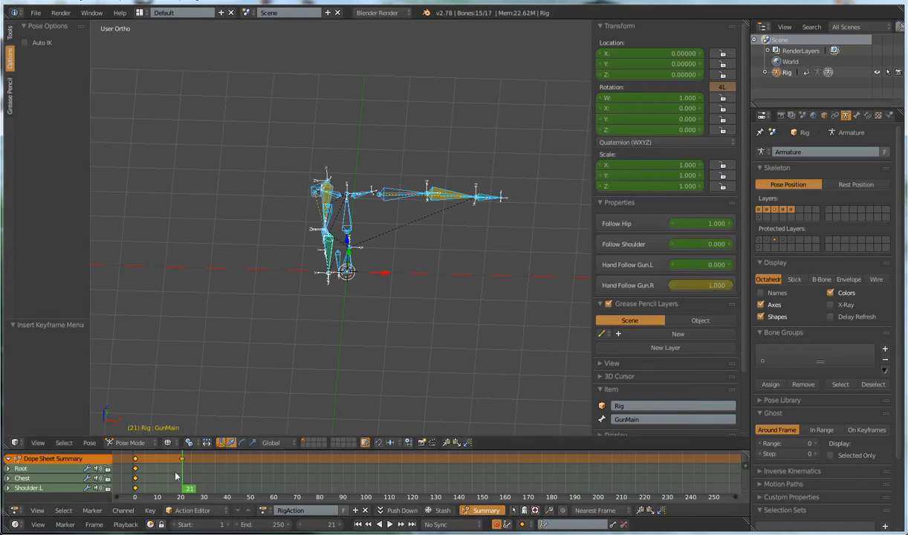
pyautogui.press('i')
pyautogui.click(405, 380)
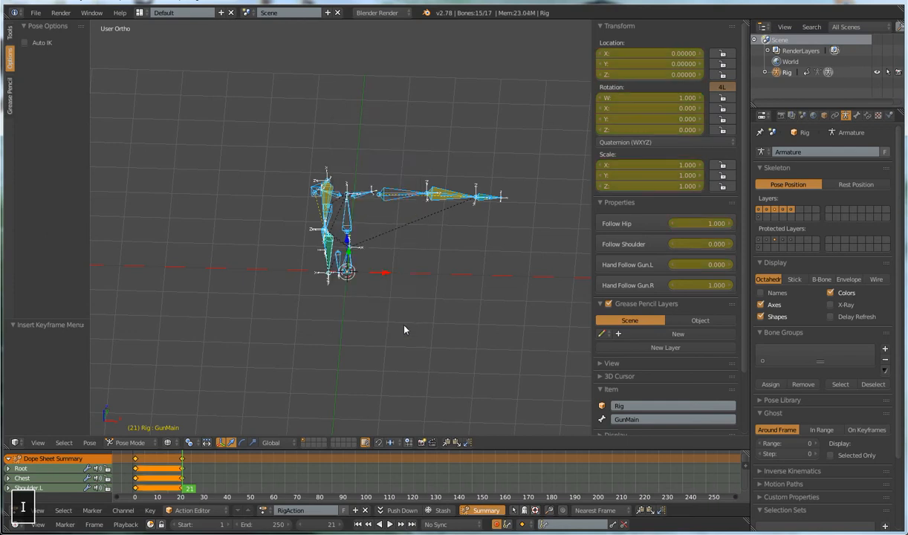
# At frame 41, set GunMain's Follow Hip to 0.000 and Hand Follow Gun.L to 1.000, and insert a Whole Character keyframe.
pyautogui.moveTo(194, 484); pyautogui.dragTo(230, 489)
pyautogui.moveTo(312, 349); pyautogui.dragTo(421, 317, button='middle')
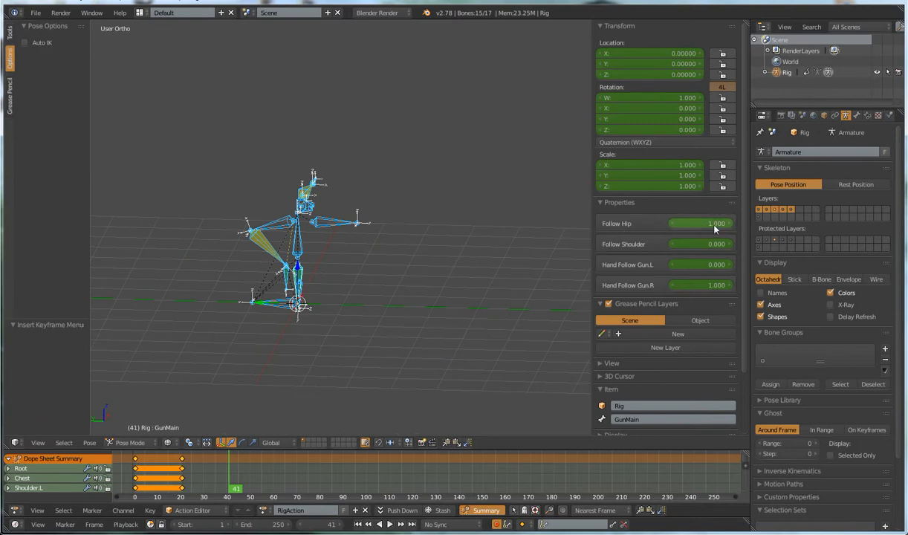
pyautogui.moveTo(727, 229); pyautogui.dragTo(654, 228)
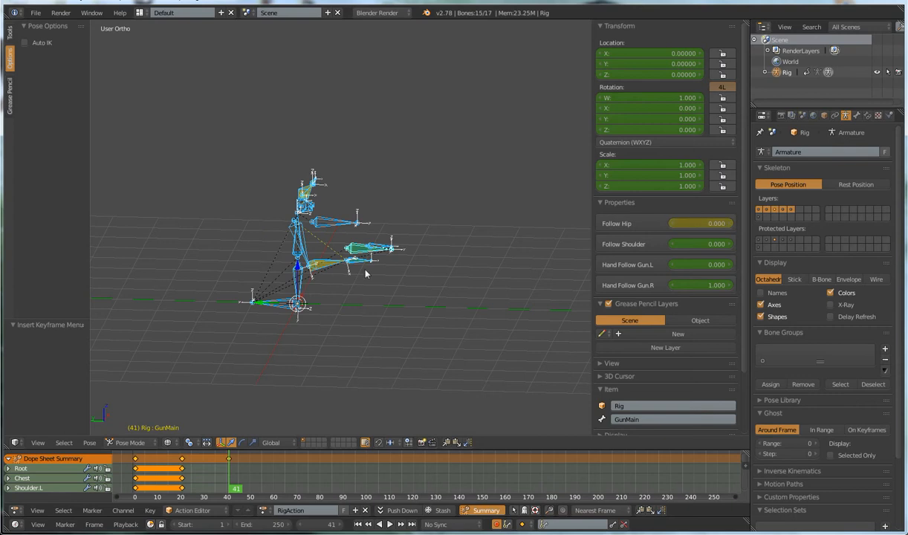
pyautogui.moveTo(390, 238); pyautogui.dragTo(360, 284, button='middle')
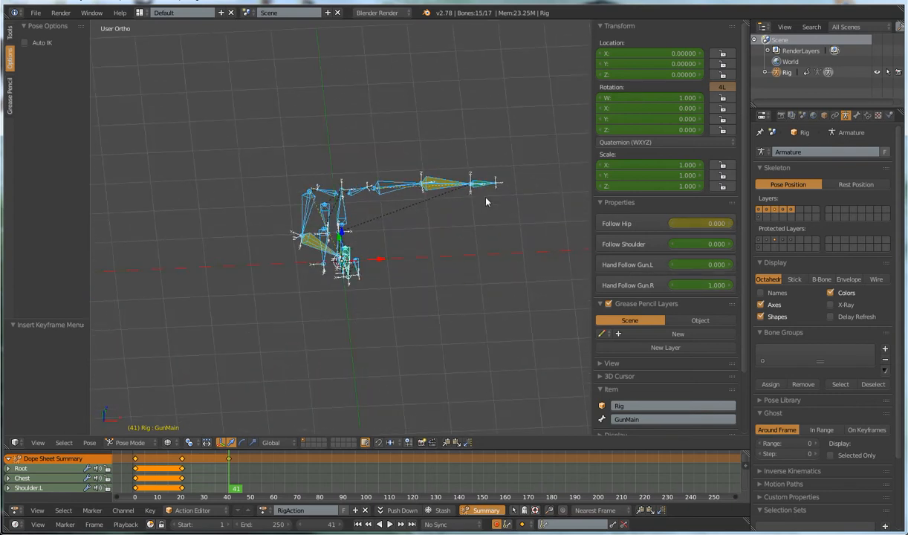
pyautogui.moveTo(677, 266); pyautogui.dragTo(754, 266)
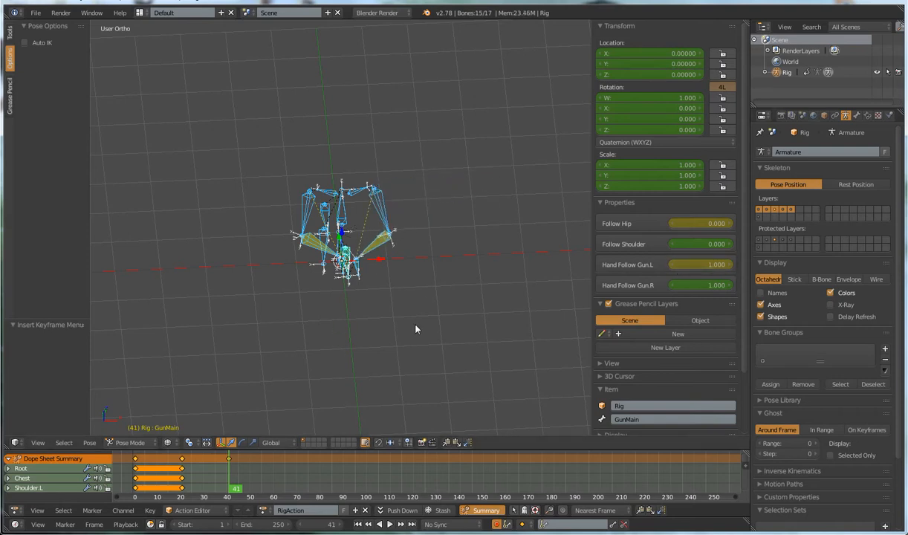
pyautogui.press('i')
pyautogui.click(415, 381)
# At frame 61, set GunMain's Follow Shoulder property to 1.000 and insert a keyframe for the whole character.
pyautogui.moveTo(230, 473); pyautogui.dragTo(278, 488)
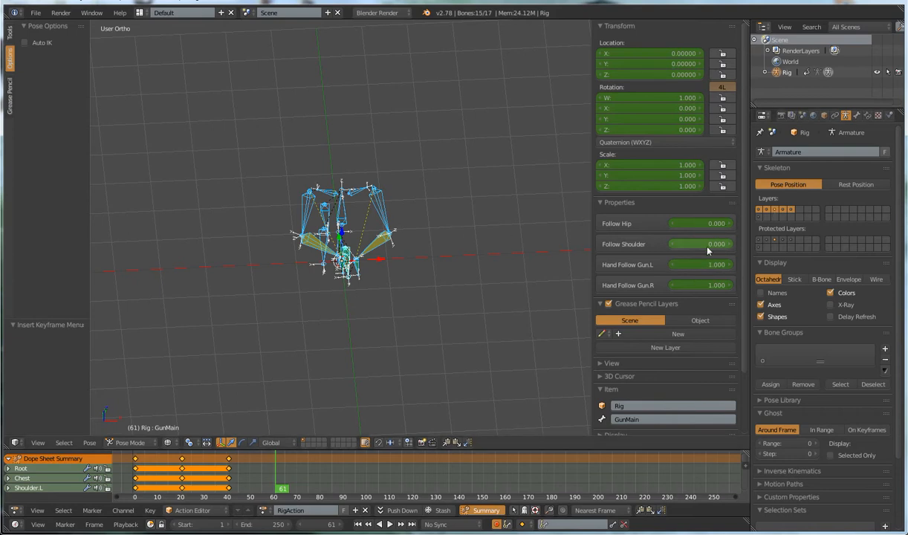
pyautogui.moveTo(715, 244); pyautogui.dragTo(716, 243)
pyautogui.write('1')
pyautogui.press('Return')
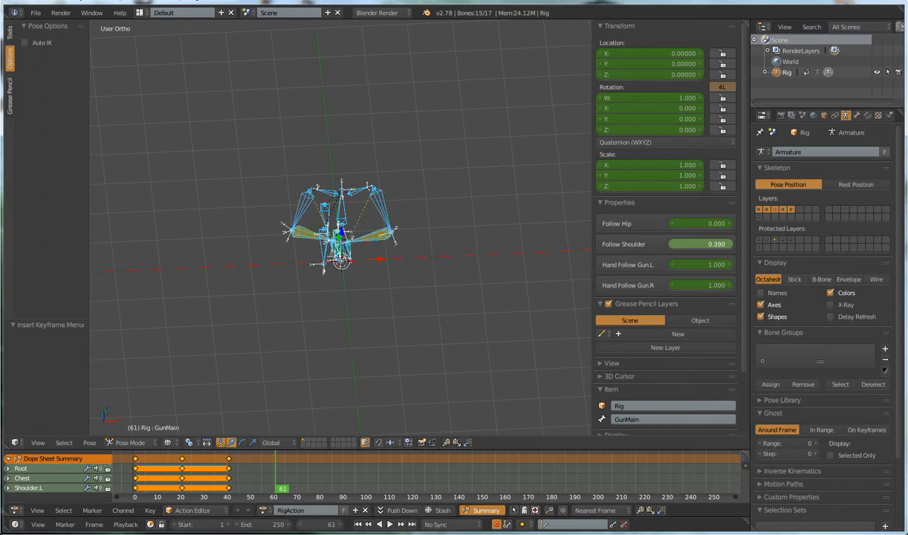
pyautogui.press('i')
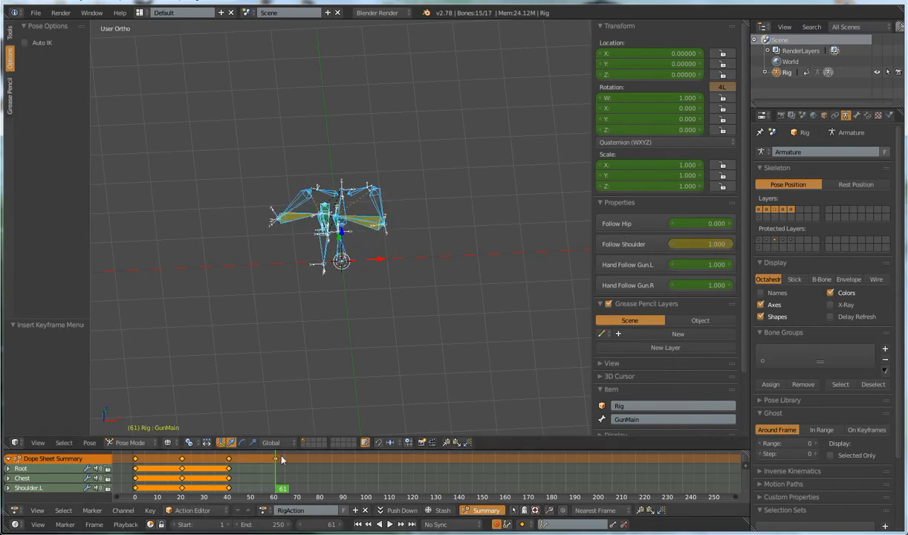
pyautogui.press('i')
pyautogui.click(405, 295)
# At frame 81, rotate the Chest bone about -8.5° around the global Z axis.
pyautogui.hotkey('alt', 'a')
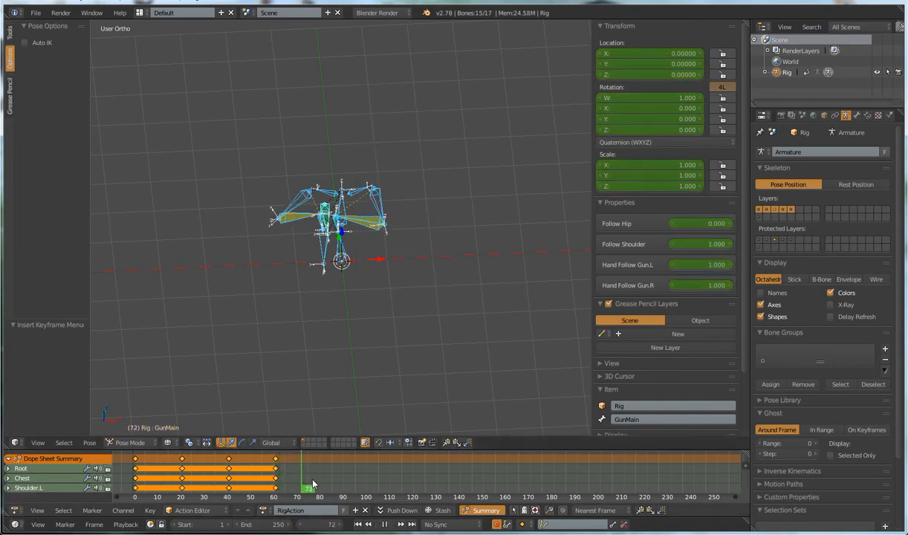
pyautogui.hotkey('alt', 'a')
pyautogui.moveTo(401, 284)
pyautogui.mouseDown(button='middle')
pyautogui.moveTo(383, 285)
pyautogui.moveTo(391, 273)
pyautogui.mouseUp(button='middle')
pyautogui.scroll(4, 390, 271)
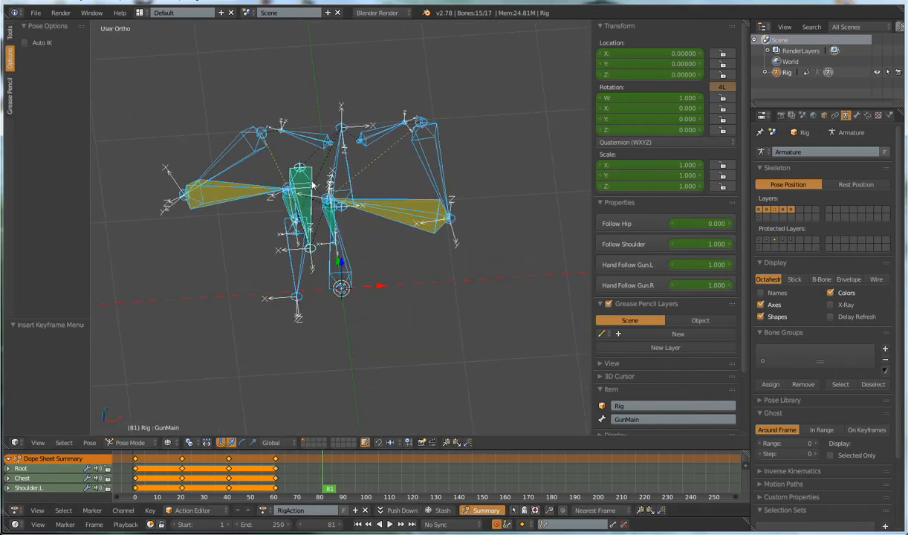
pyautogui.rightClick(291, 182)
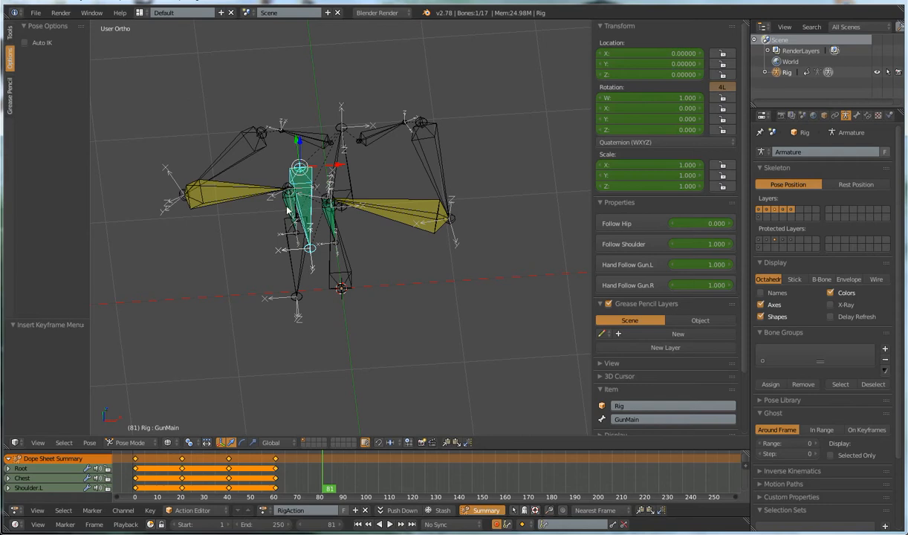
pyautogui.rightClick(289, 209)
pyautogui.rightClick(344, 179)
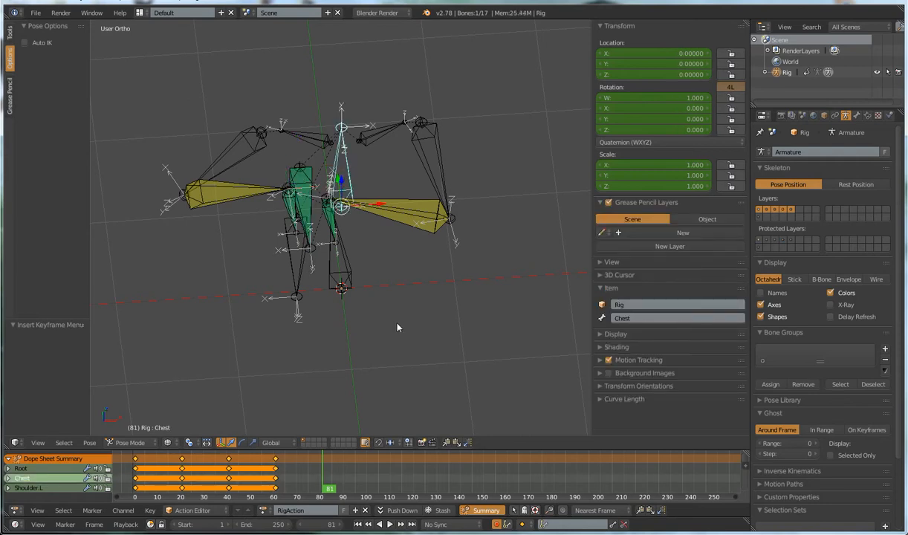
pyautogui.press('r')
pyautogui.press('z')
pyautogui.click(364, 312)
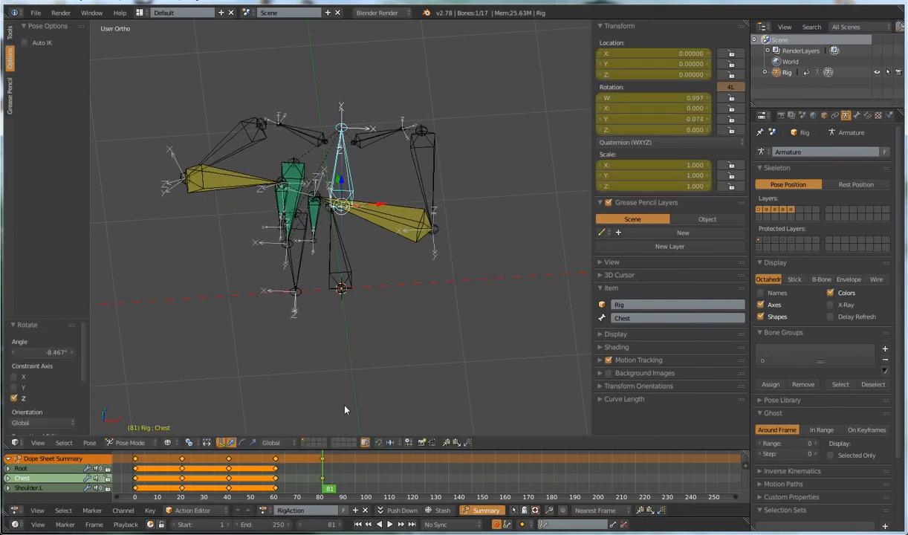
# Insert a Whole Character keyframe at frame 81.
pyautogui.hotkey('alt', 'a')
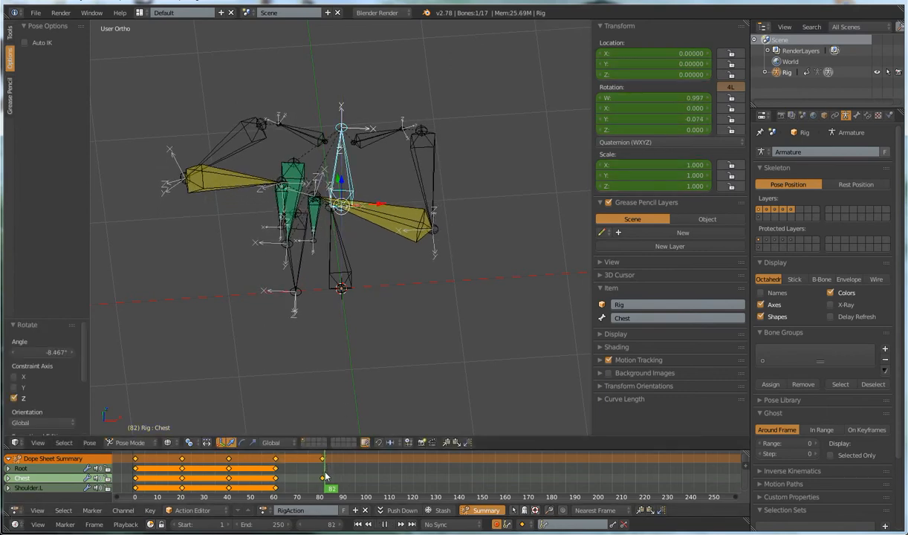
pyautogui.press('Escape')
pyautogui.press('i')
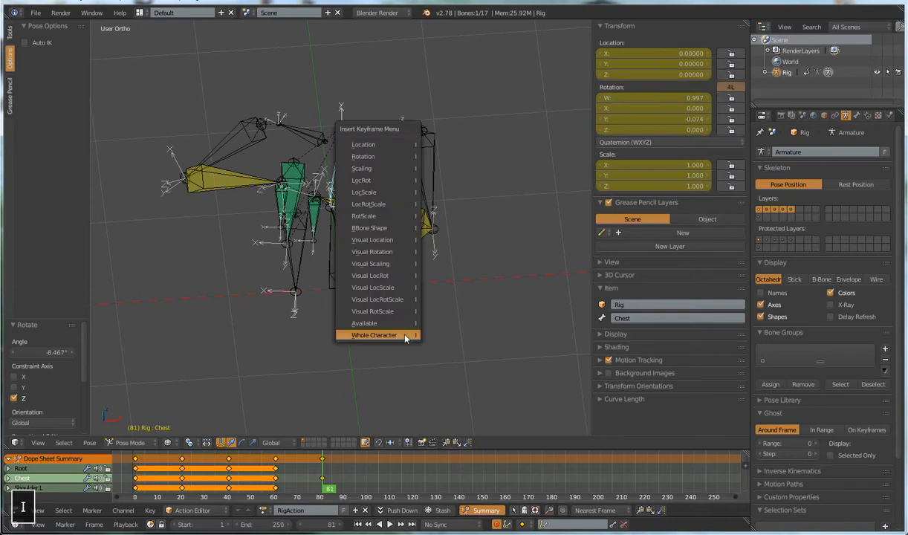
pyautogui.click(405, 335)
# At frame 101, rotate the Chest bone about 20° around the global Z axis and insert a Whole Character keyframe.
pyautogui.hotkey('alt', 'a')
pyautogui.hotkey('alt', 'a')
pyautogui.press('r')
pyautogui.press('z')
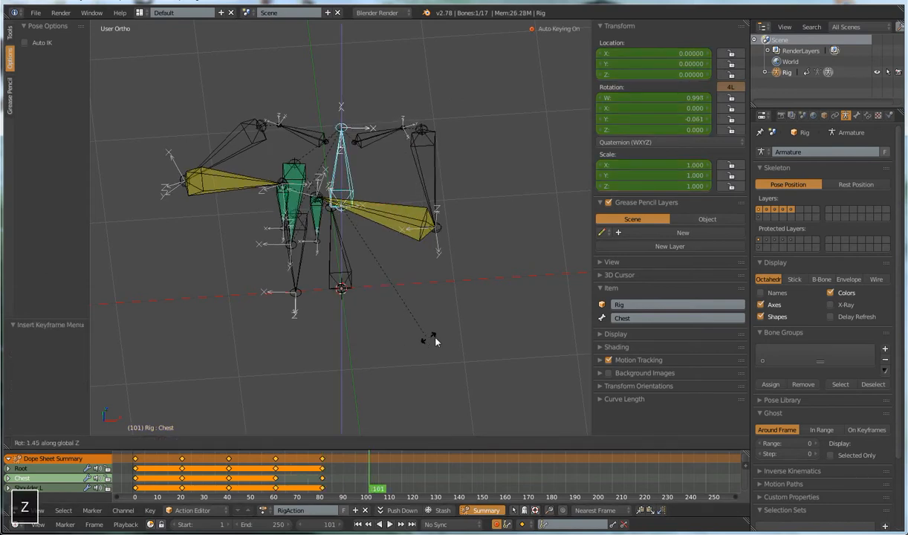
pyautogui.click(484, 318)
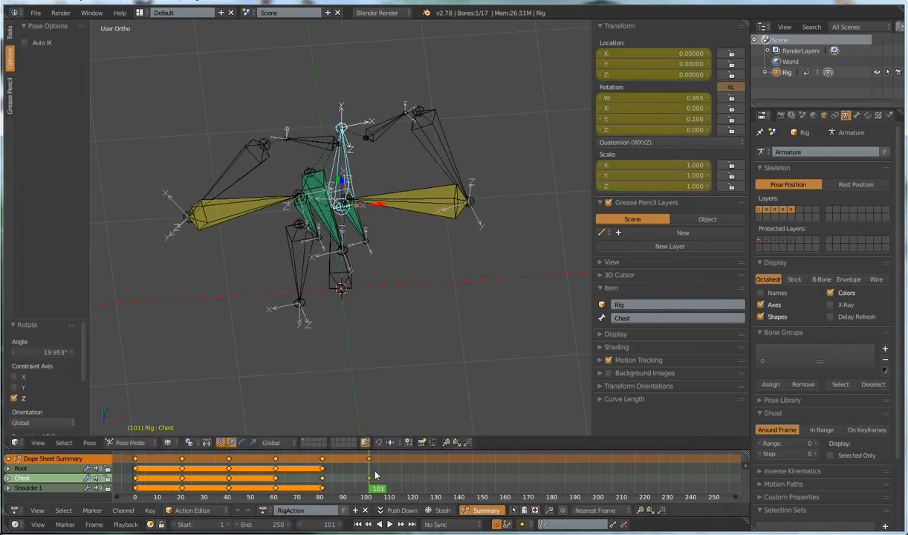
pyautogui.press('i')
pyautogui.click(490, 305)
# At frame 121, clear the Chest bone's rotation and insert a Whole Character keyframe.
pyautogui.hotkey('alt', 'a')
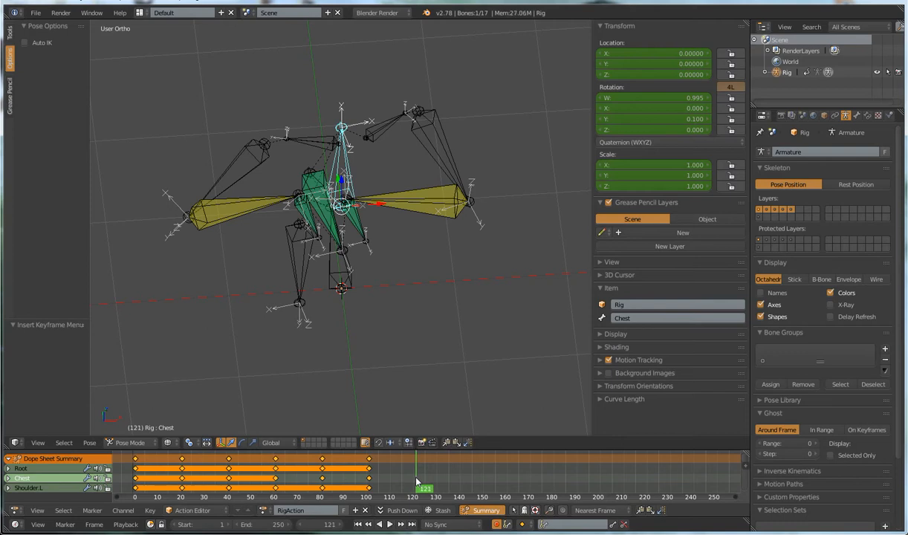
pyautogui.hotkey('alt', 'r')
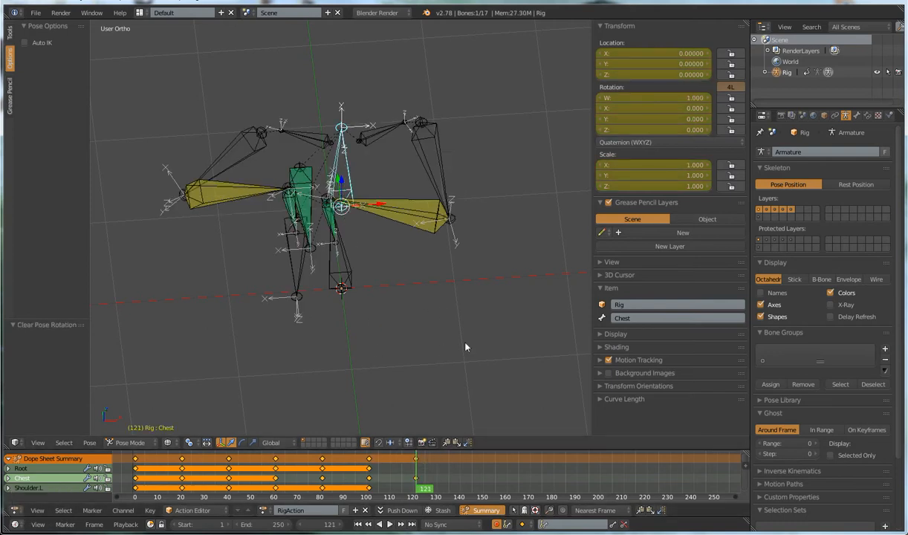
pyautogui.press('i')
pyautogui.click(471, 296)
# At frame 141, set GunMain's Follow Shoulder property to 0.000 and insert a Whole Character keyframe.
pyautogui.scroll(-4, 464, 300)
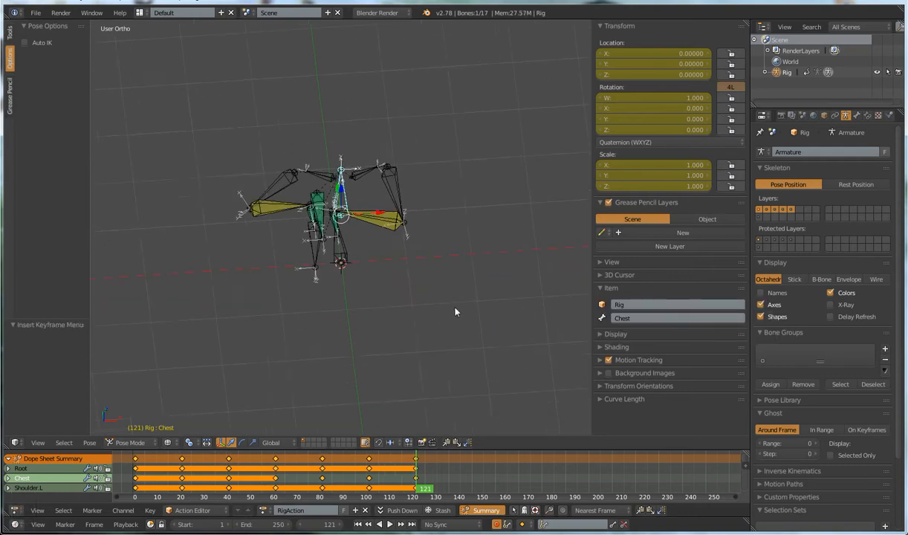
pyautogui.moveTo(416, 479); pyautogui.dragTo(463, 479)
pyautogui.moveTo(374, 295); pyautogui.dragTo(171, 271, button='middle')
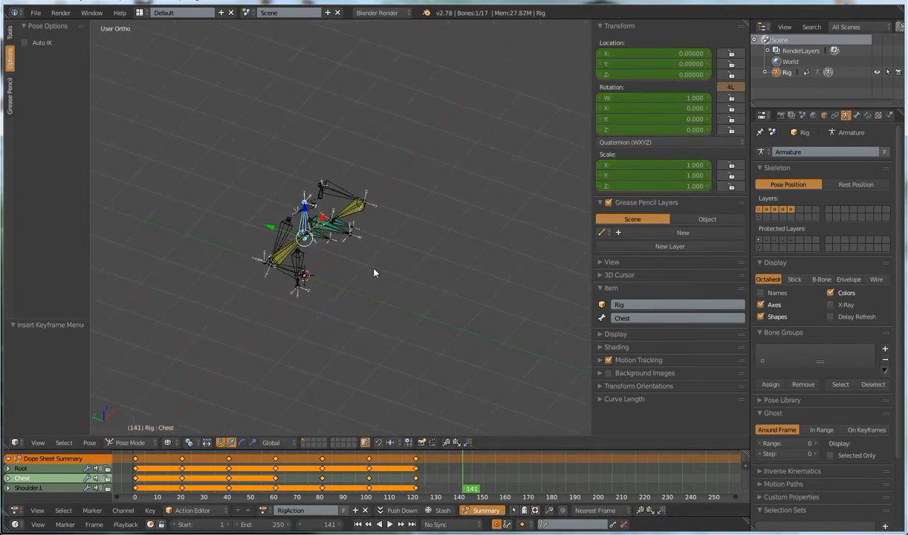
pyautogui.rightClick(315, 217)
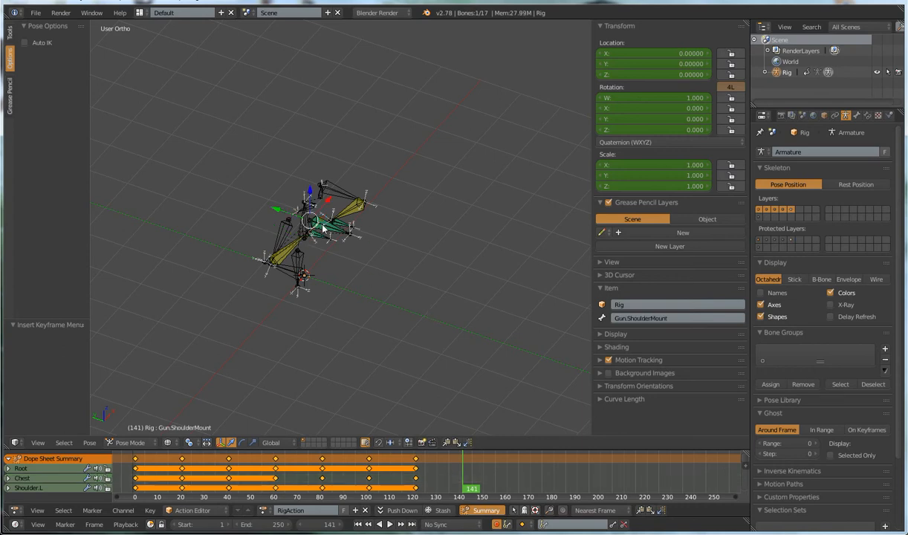
pyautogui.moveTo(678, 244); pyautogui.dragTo(611, 244)
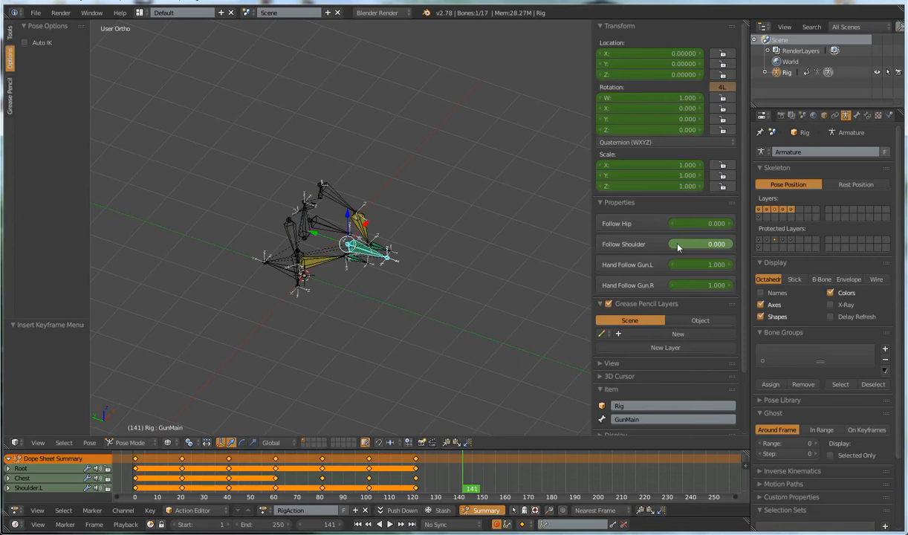
pyautogui.press('i')
pyautogui.moveTo(340, 279); pyautogui.dragTo(408, 309, button='middle')
pyautogui.press('i')
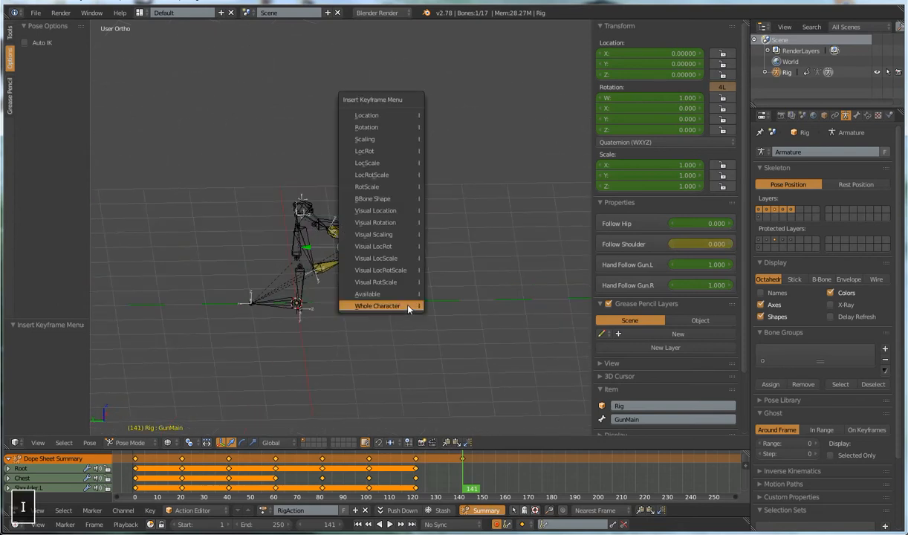
pyautogui.click(407, 306)
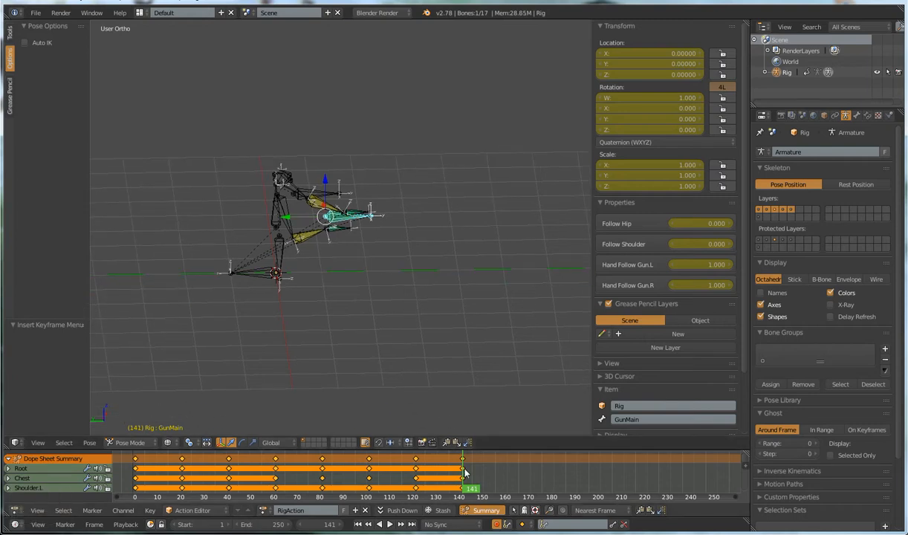
# At frame 144, move the GunMain bone back towards the body by about 0.080 along the global Y axis.
pyautogui.press('Right')
pyautogui.press('Right')
pyautogui.press('Right')
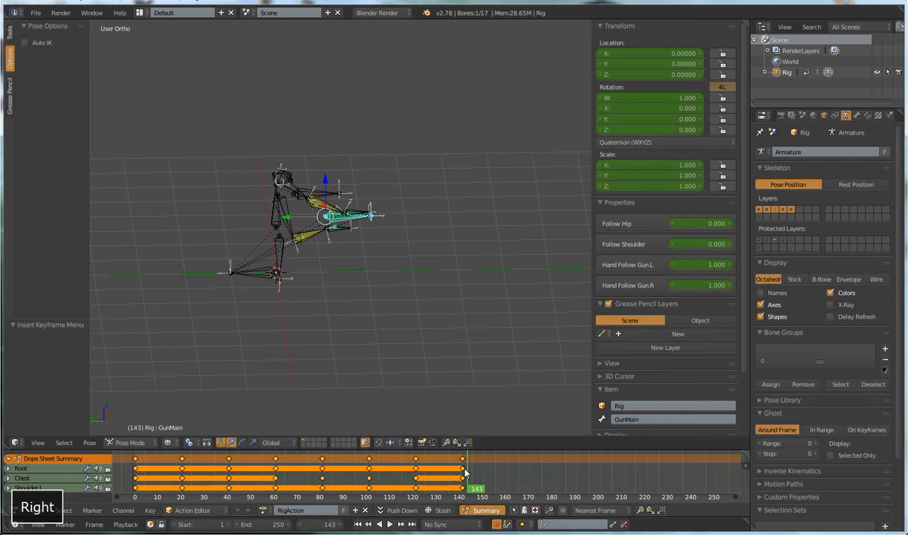
pyautogui.scroll(4, 482, 269)
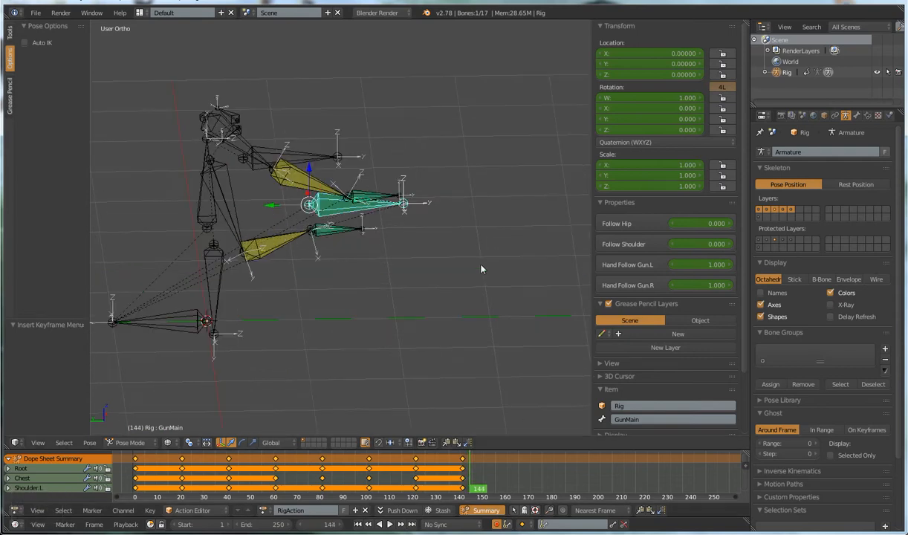
pyautogui.press('g')
pyautogui.press('y')
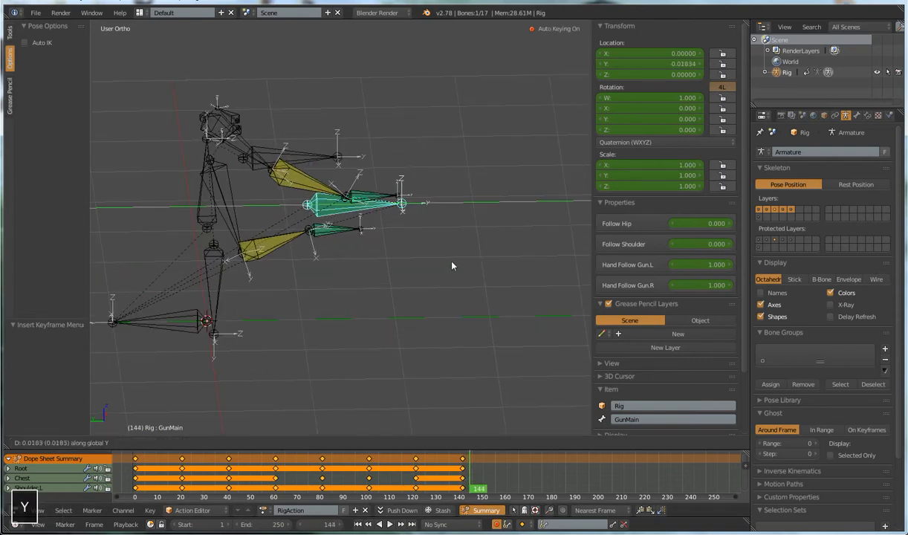
pyautogui.click(398, 259)
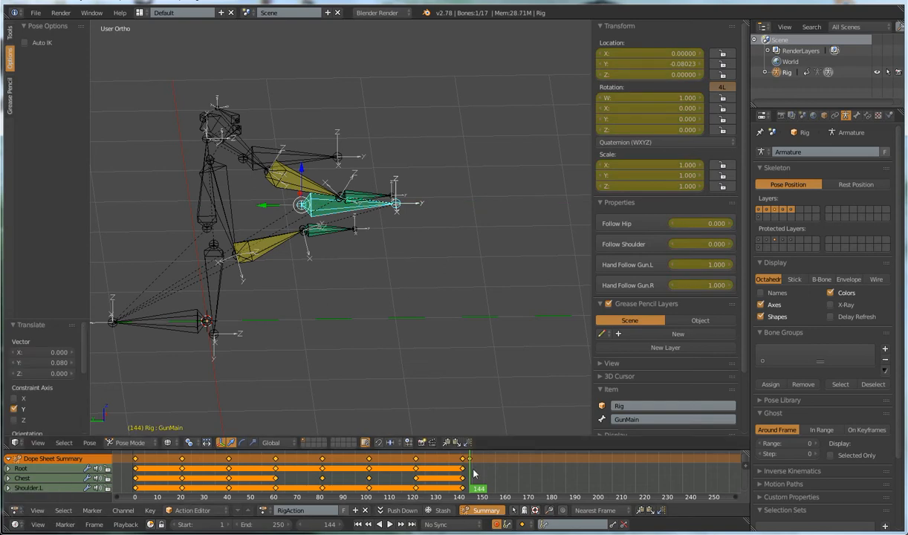
# At frame 147, clear the GunMain bone's pose location.
pyautogui.press('Right')
pyautogui.press('Right')
pyautogui.press('Right')
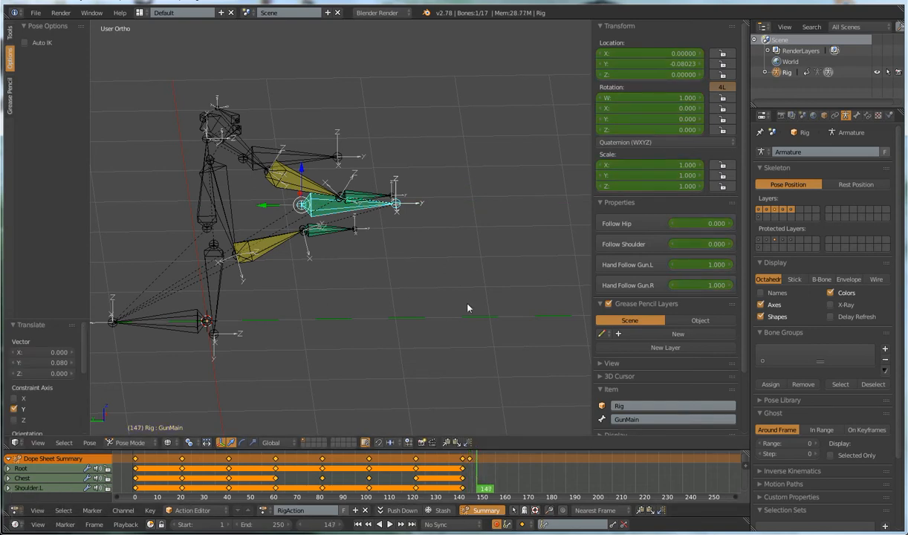
pyautogui.hotkey('alt', 'g')
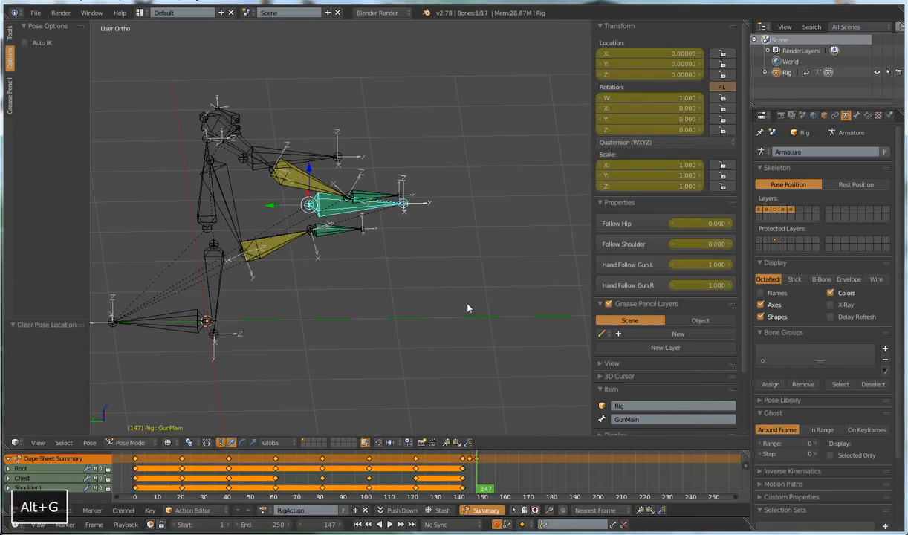
# Duplicate the GunMain recoil keyframes at frames 144 and 147 five times, repeating the recoil at regular intervals up to about frame 177.
pyautogui.click(473, 479)
pyautogui.moveTo(472, 479); pyautogui.dragTo(477, 482)
pyautogui.click(477, 459)
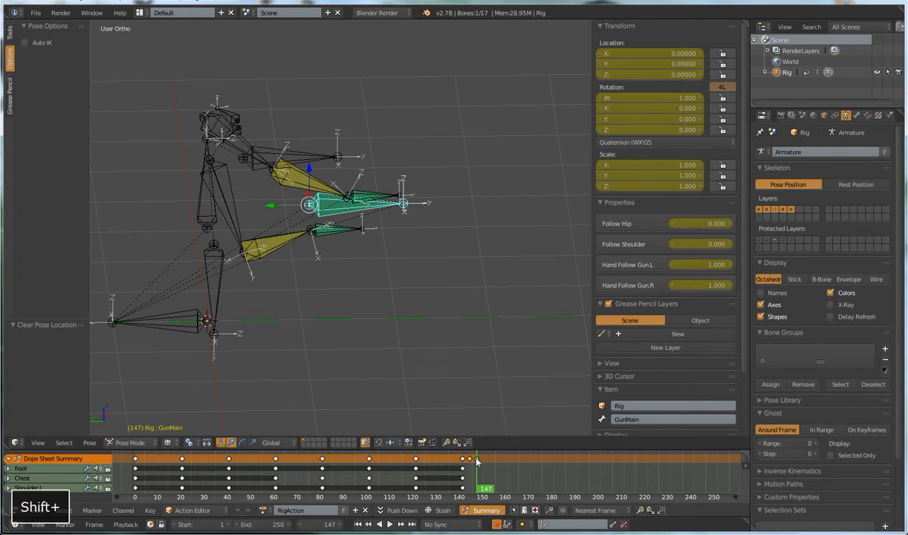
pyautogui.hotkey('shift', 'd')
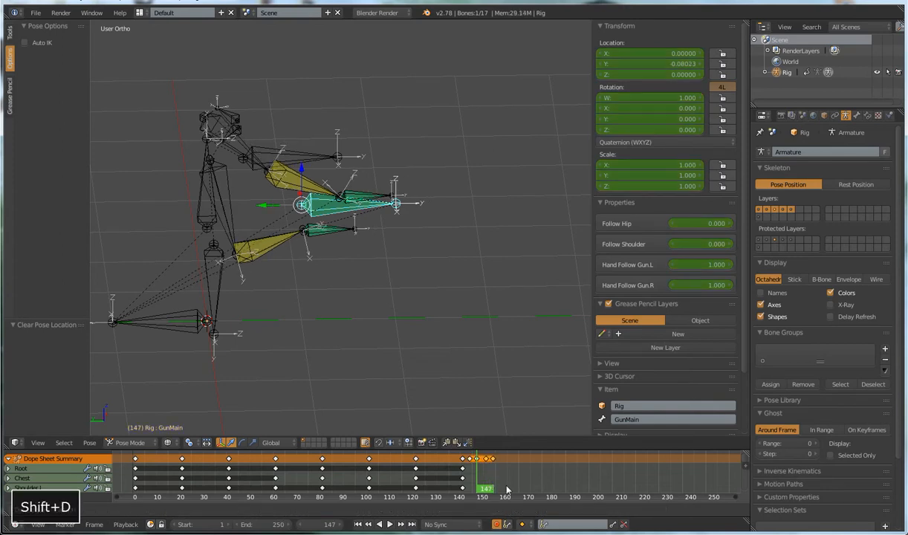
pyautogui.click(503, 490)
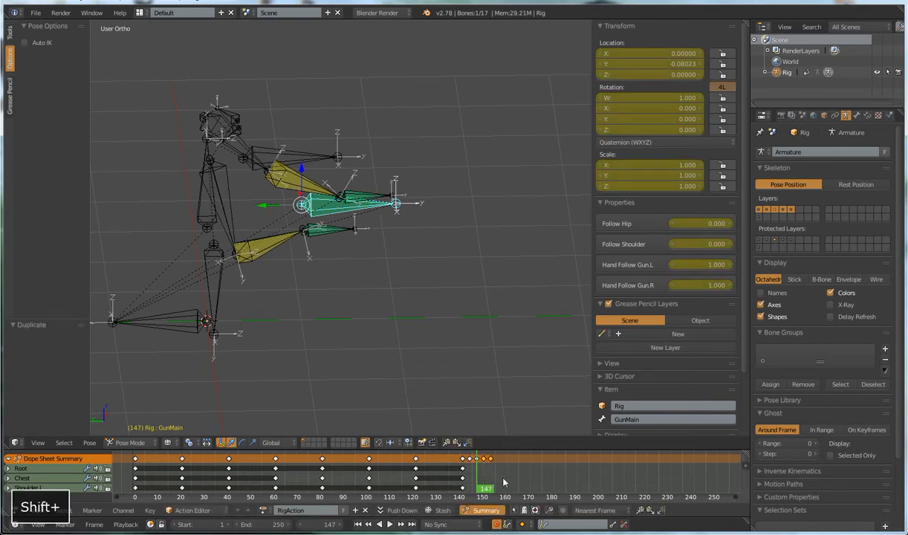
pyautogui.hotkey('shift', 'd')
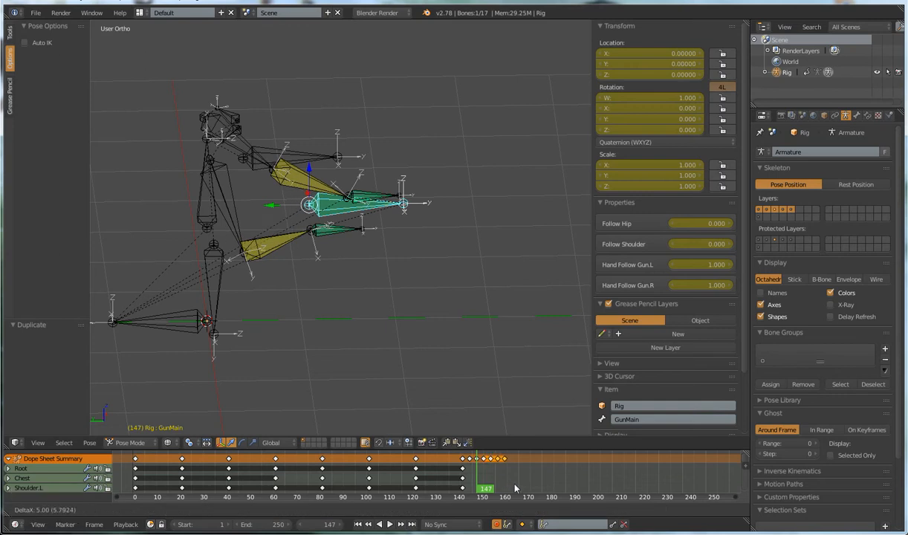
pyautogui.click(515, 487)
pyautogui.hotkey('shift', 'd')
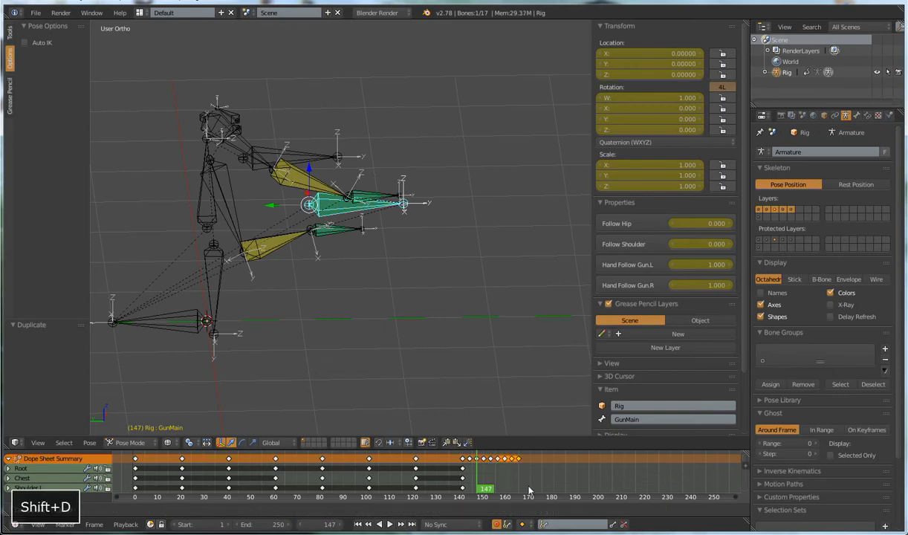
pyautogui.click(529, 491)
pyautogui.hotkey('shift', 'd')
pyautogui.click(540, 489)
pyautogui.hotkey('shift', 'd')
pyautogui.click(552, 490)
# Play back the repeated gun recoil from frame 144.
pyautogui.moveTo(469, 486)
pyautogui.mouseDown()
pyautogui.moveTo(548, 489)
pyautogui.moveTo(459, 484)
pyautogui.moveTo(470, 484)
pyautogui.mouseUp()
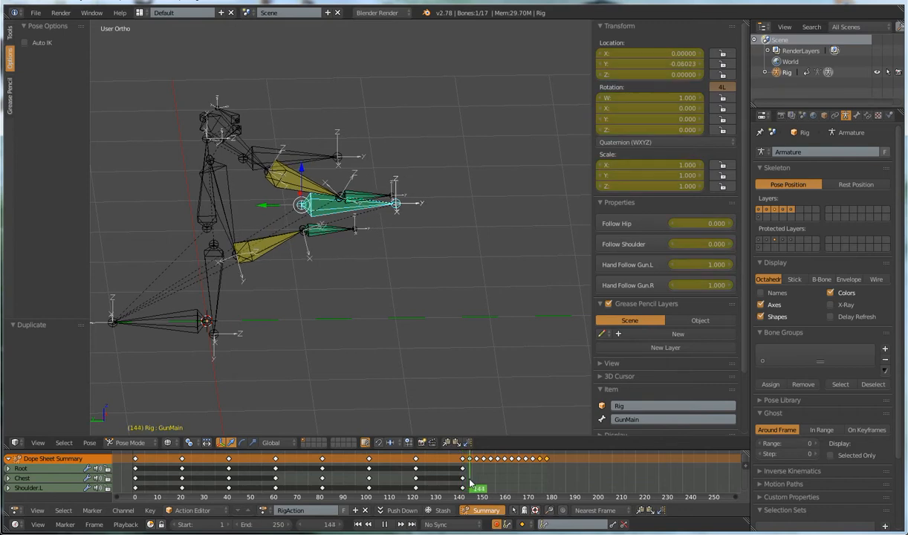
pyautogui.press('Escape')
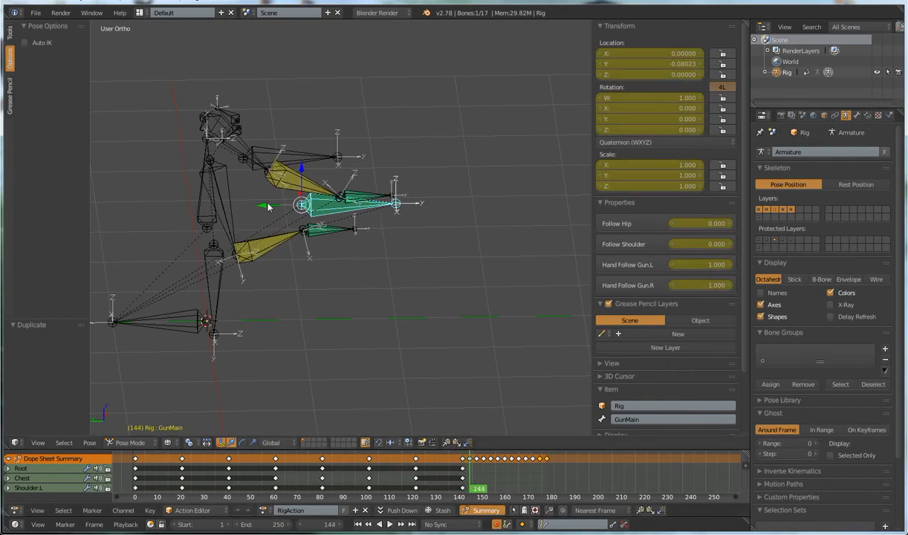
pyautogui.hotkey('alt', 'a')
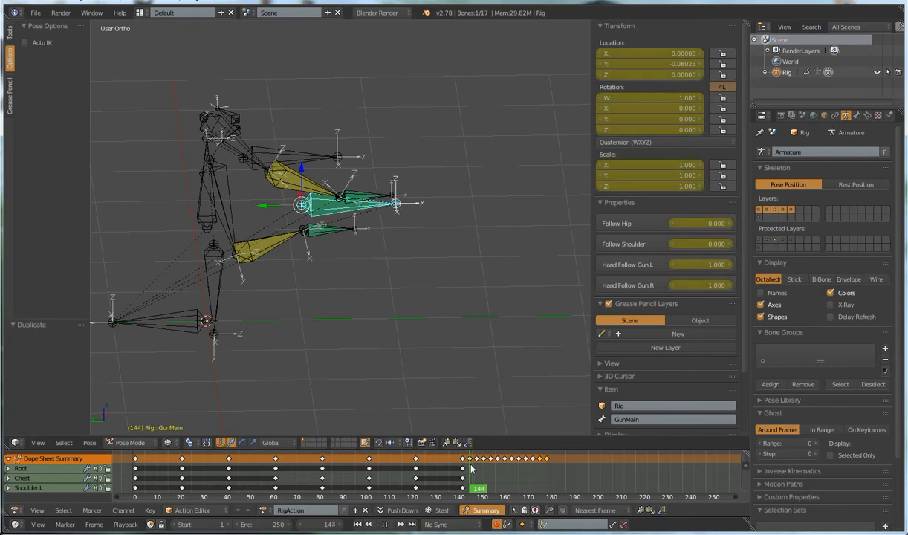
pyautogui.hotkey('alt', 'a')
# At frame 145, rotate the Chest bone by about -1.344° around the global X axis.
pyautogui.rightClick(203, 211)
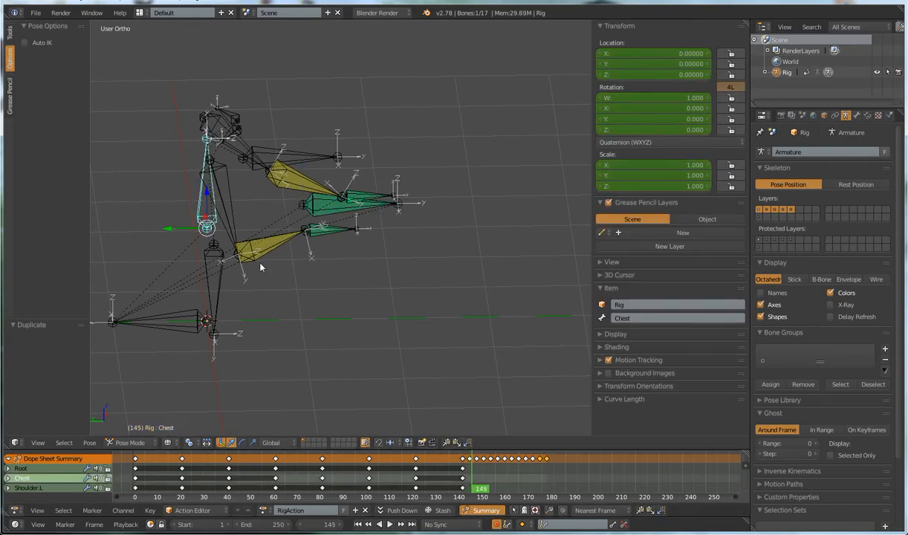
pyautogui.press('r')
pyautogui.press('x')
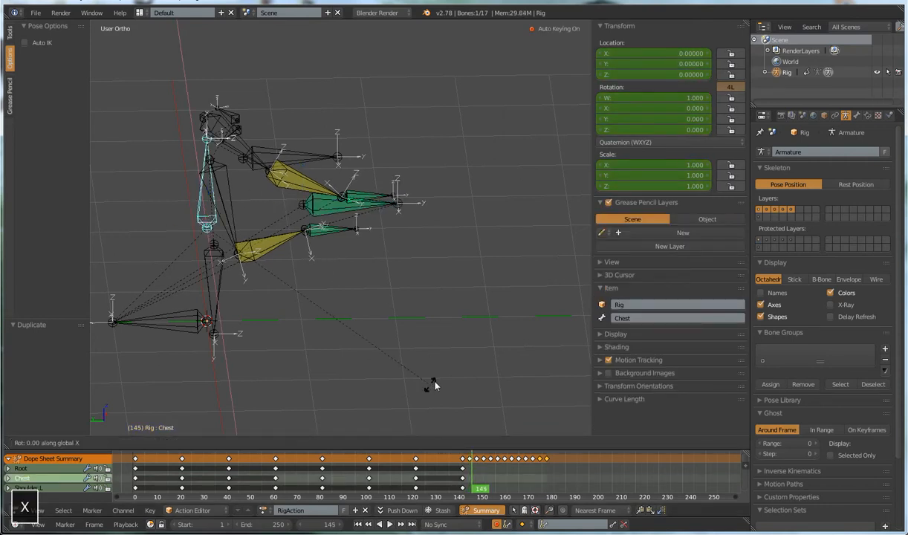
pyautogui.click(410, 213)
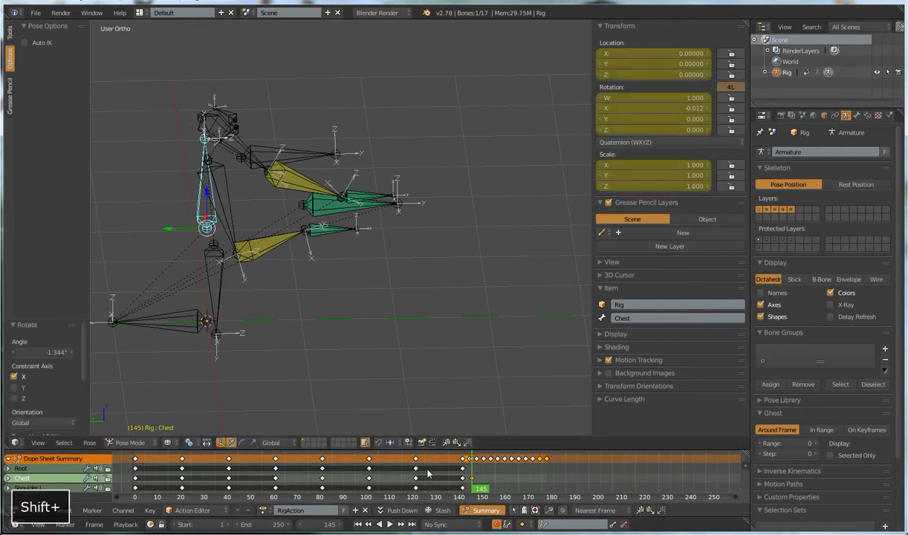
# At frame 148, clear the Chest bone's pose rotation.
pyautogui.hotkey('shift', 'alt', 'a')
pyautogui.moveTo(464, 472); pyautogui.dragTo(480, 472)
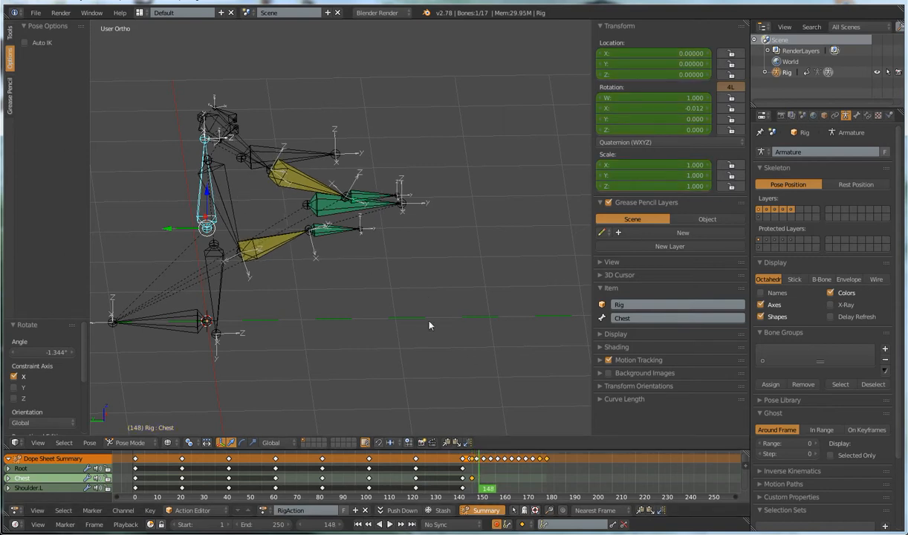
pyautogui.hotkey('alt', 'r')
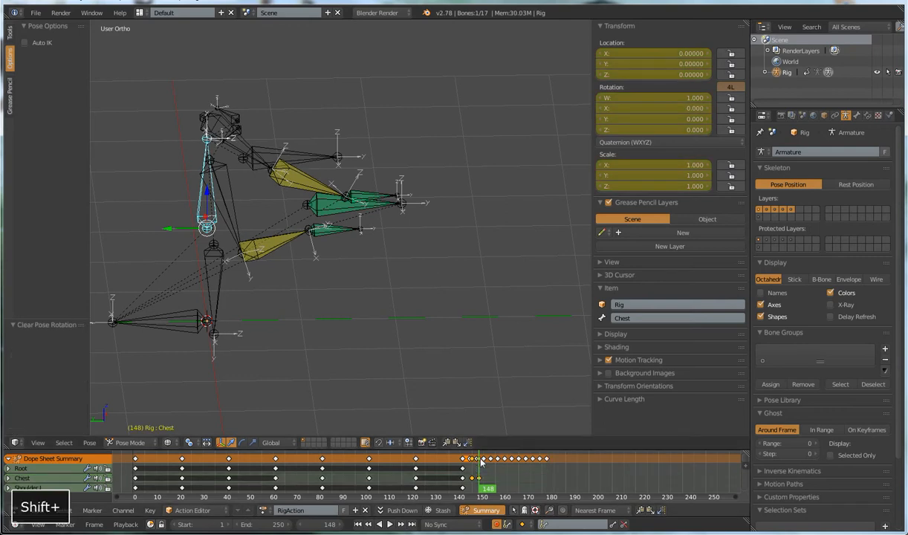
# Duplicate the Chest keyframes at frames 145 and 148 five times, repeating the chest kick up to about frame 178.
pyautogui.hotkey('shift', 'd')
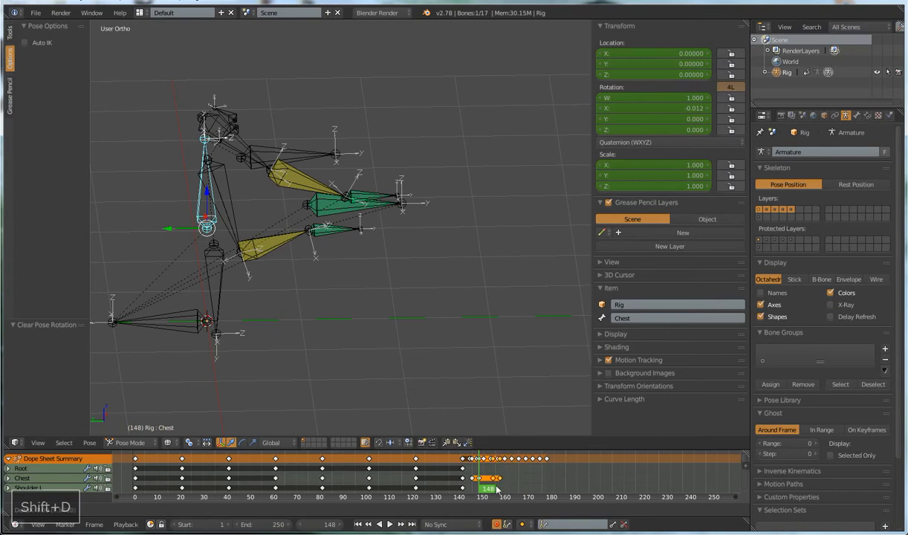
pyautogui.click(492, 489)
pyautogui.hotkey('shift', 'd')
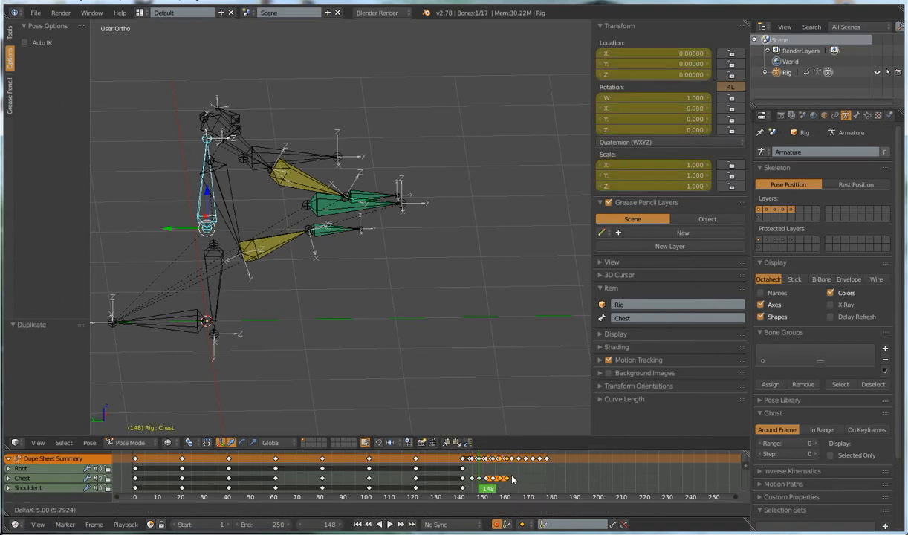
pyautogui.click(514, 477)
pyautogui.hotkey('shift', 'd')
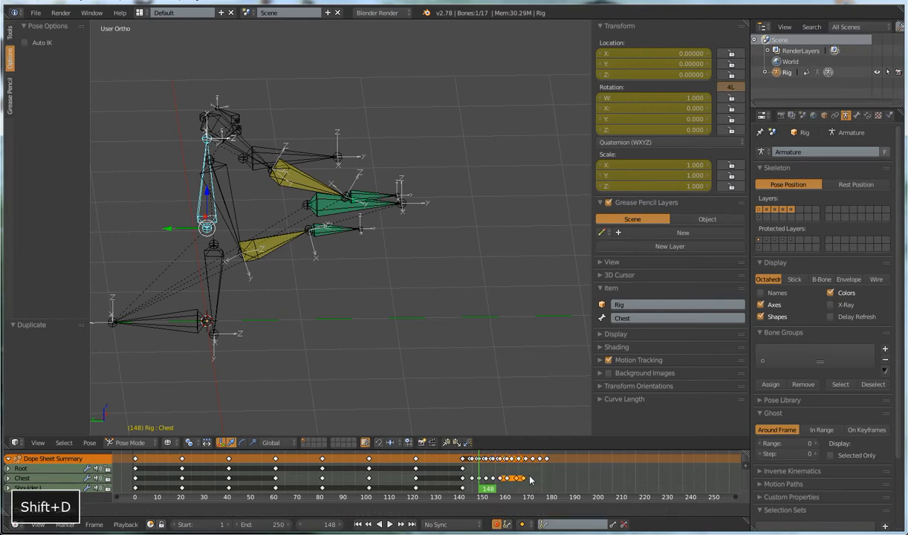
pyautogui.click(530, 479)
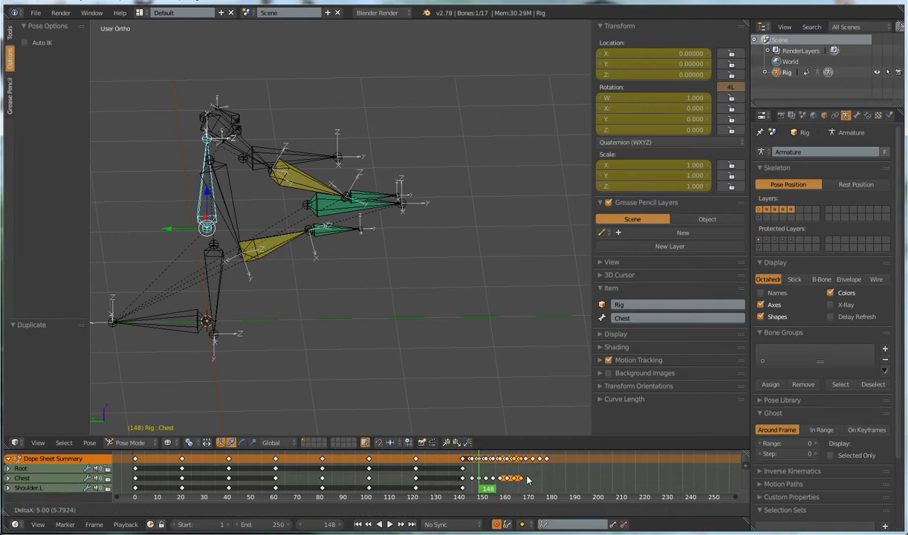
pyautogui.hotkey('shift', 'd')
pyautogui.click(547, 481)
pyautogui.hotkey('shift', 'd')
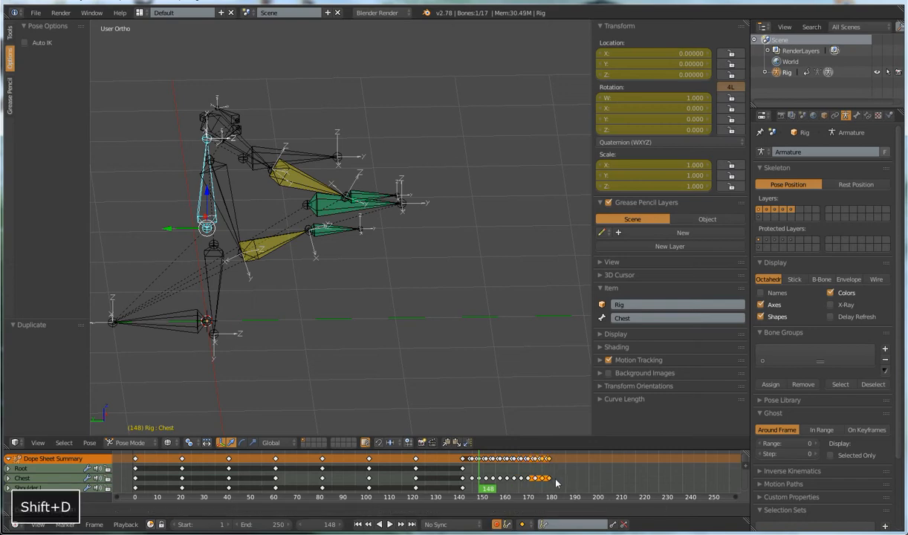
pyautogui.click(557, 483)
# Play back the recoil with the chest motion, then review the animation from frame 1 in a wider perspective of the rig.
pyautogui.click(477, 472)
pyautogui.hotkey('alt', 'a')
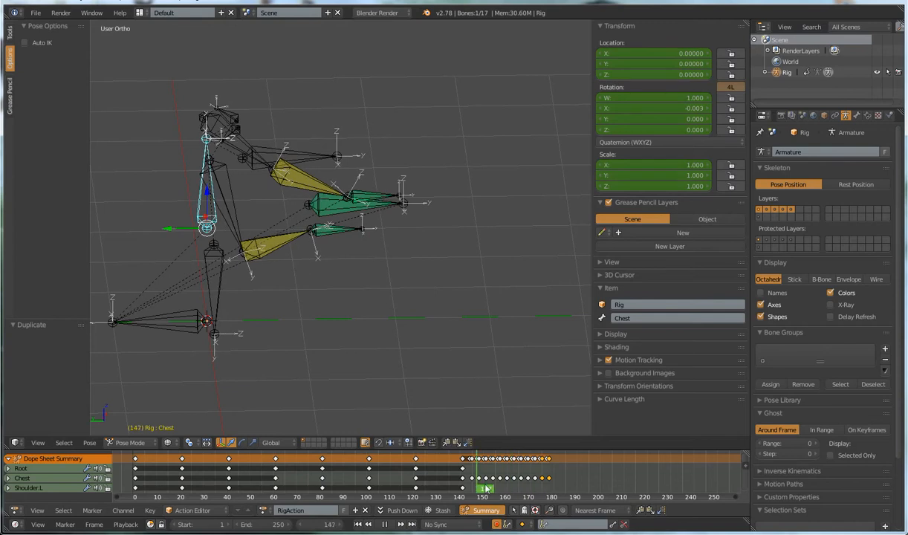
pyautogui.moveTo(538, 473); pyautogui.dragTo(137, 479)
pyautogui.scroll(-5, 348, 323)
pyautogui.moveTo(349, 327); pyautogui.dragTo(329, 269, button='middle')
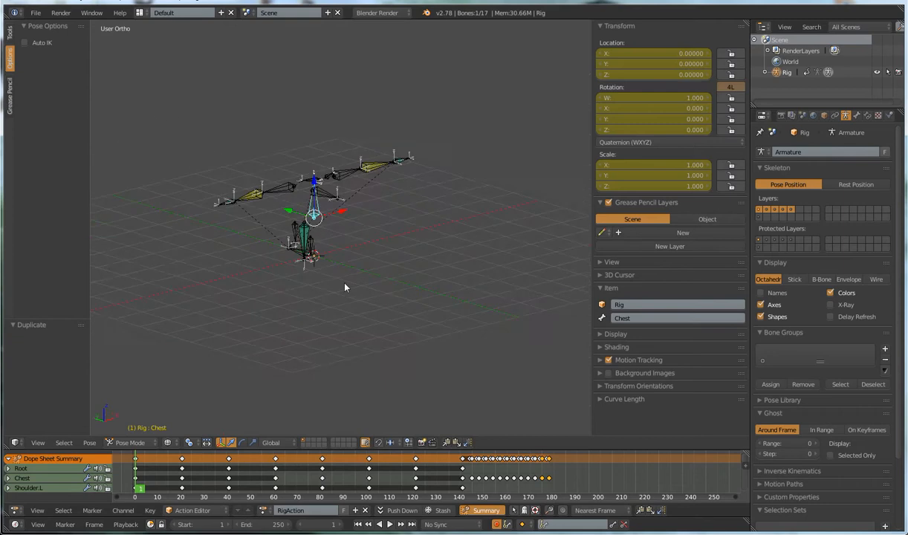
pyautogui.scroll(4, 328, 269)
pyautogui.hotkey('alt', 'a')
pyautogui.moveTo(166, 482)
pyautogui.mouseDown()
pyautogui.moveTo(143, 480)
pyautogui.moveTo(151, 479)
pyautogui.mouseUp()
# At frame 20, set the GunMain bone's Hand Follow Gun.R property to 0.000.
pyautogui.rightClick(316, 220)
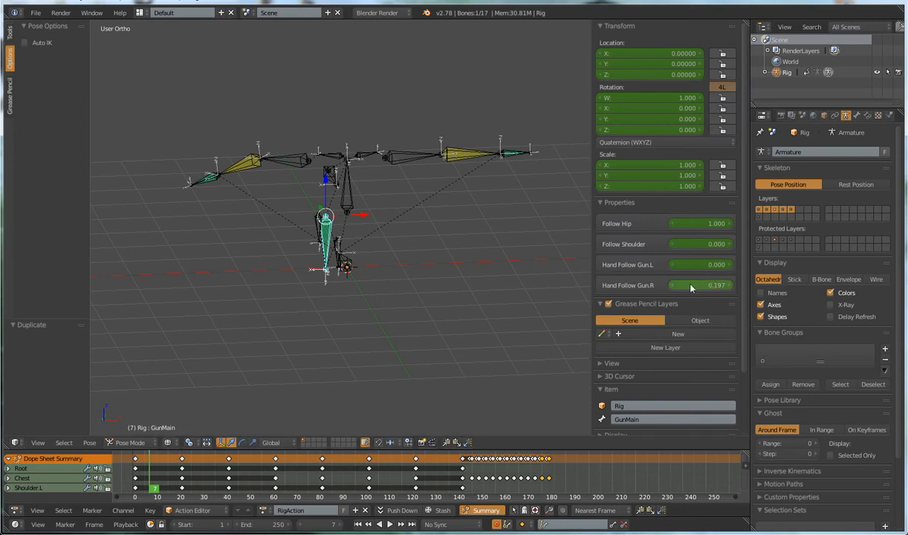
pyautogui.click(183, 484)
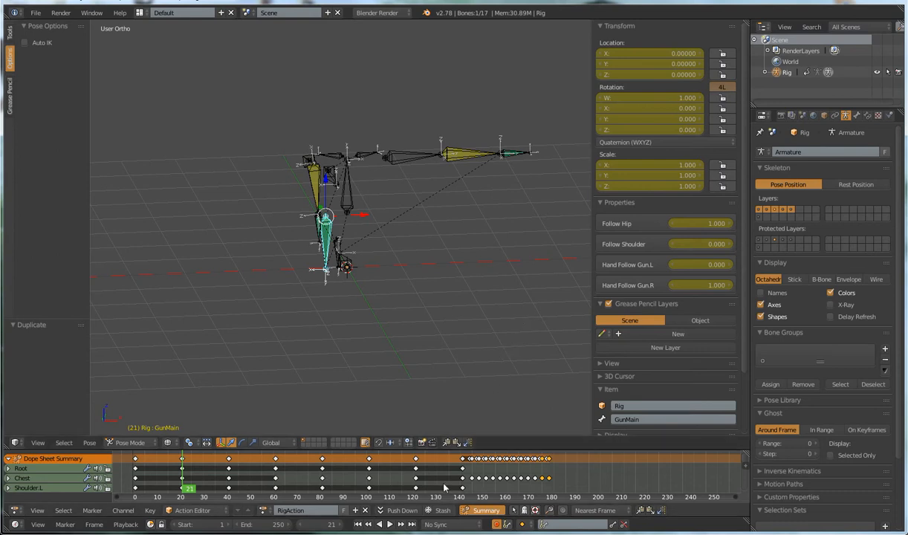
pyautogui.press('Left')
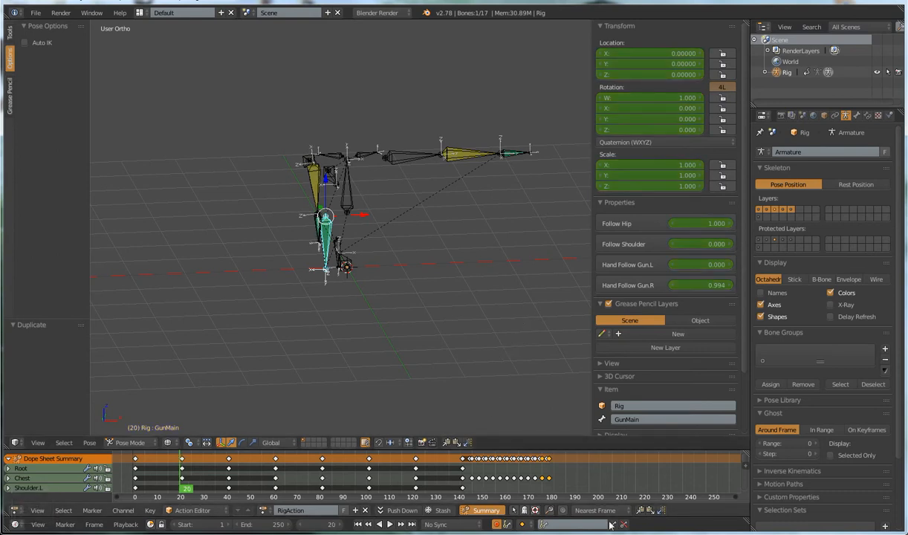
pyautogui.scroll(3, 494, 281)
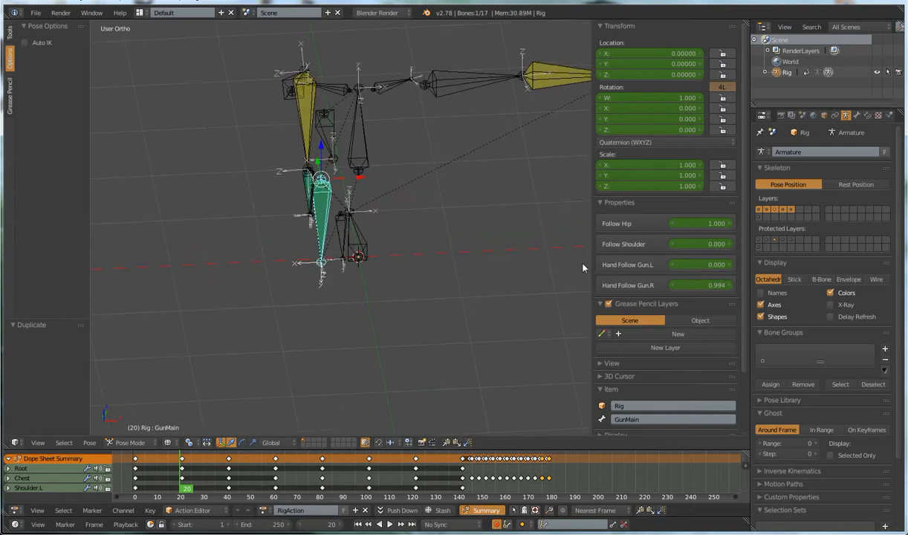
pyautogui.scroll(-2, 484, 270)
pyautogui.moveTo(480, 263); pyautogui.dragTo(489, 268, button='middle')
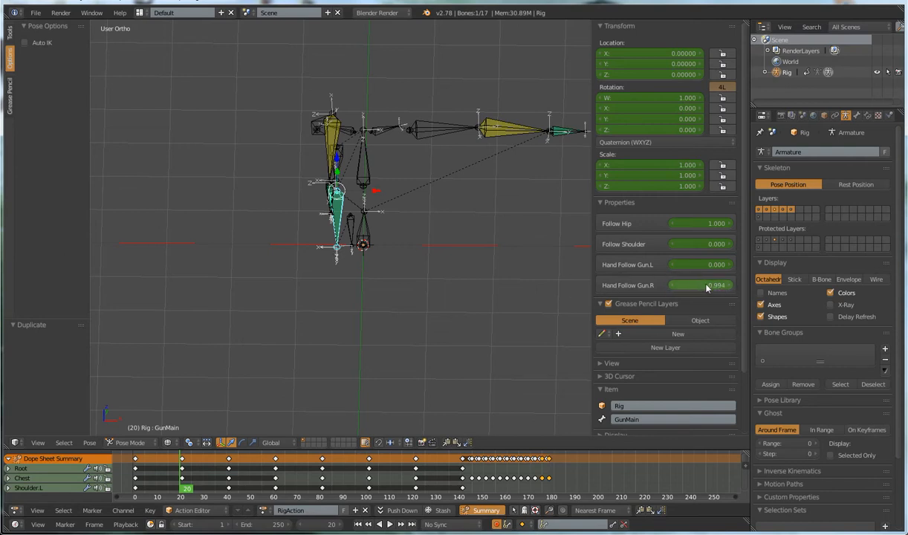
pyautogui.moveTo(727, 288)
pyautogui.mouseDown()
pyautogui.moveTo(654, 288)
pyautogui.moveTo(720, 289)
pyautogui.moveTo(712, 289)
pyautogui.mouseUp()
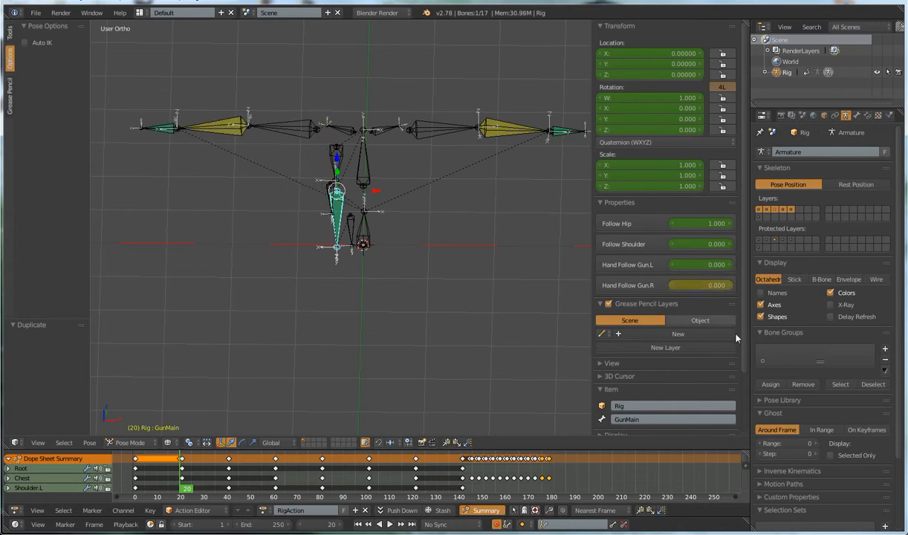
# In front view, move the Hand.IK.R bone beside the gun, about 2.296 along X and -1.074 along Z.
pyautogui.rightClick(157, 131)
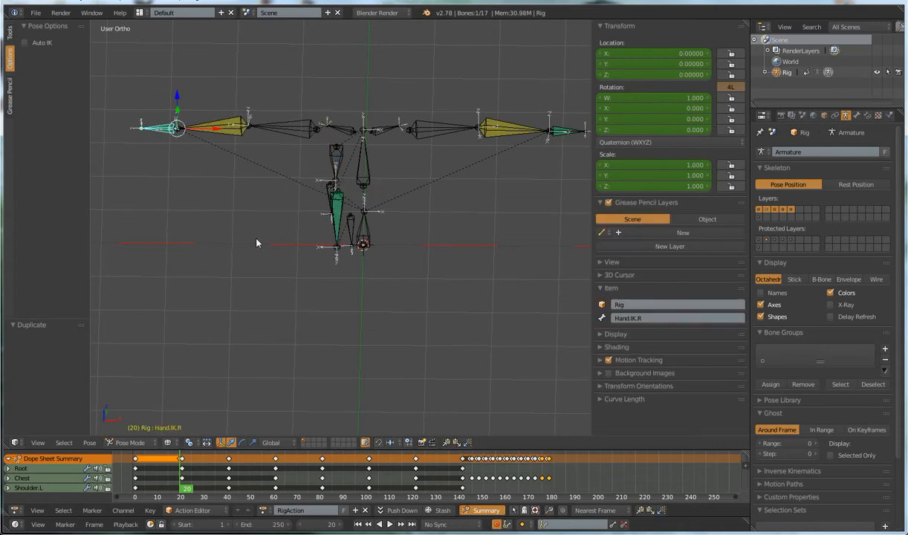
pyautogui.press('KP_1')
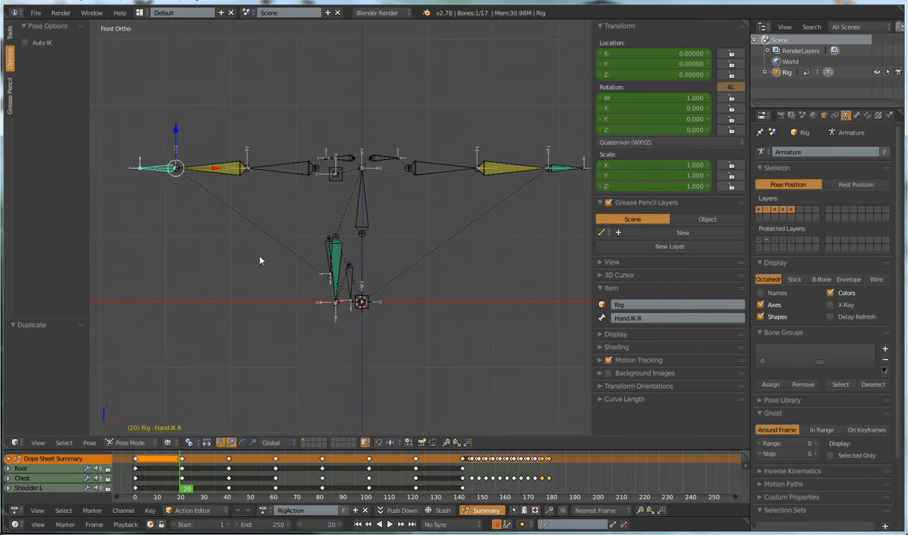
pyautogui.press('g')
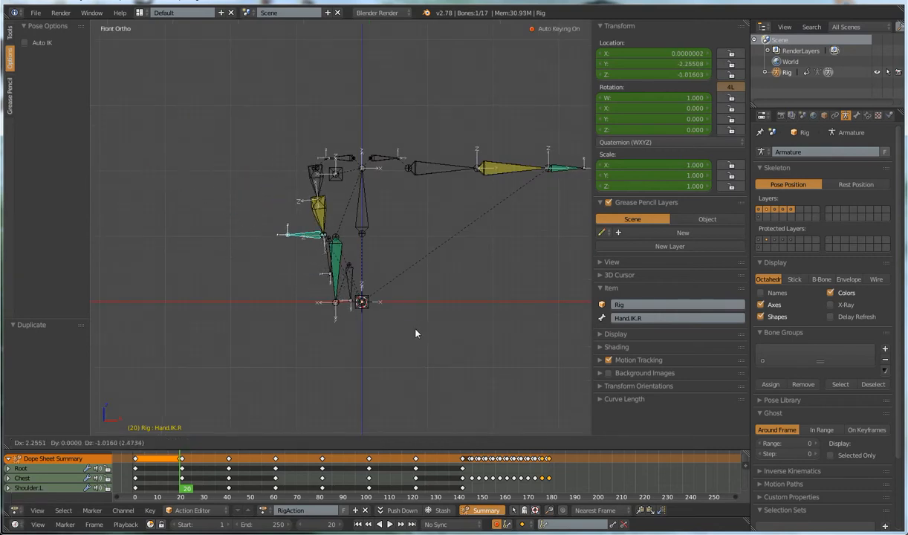
pyautogui.click(416, 334)
# Rotate the Hand.IK.R bone about -95.15° around the global Y axis and nudge it by about 0.007 in X and 0.003 in Z.
pyautogui.press('r')
pyautogui.press('y')
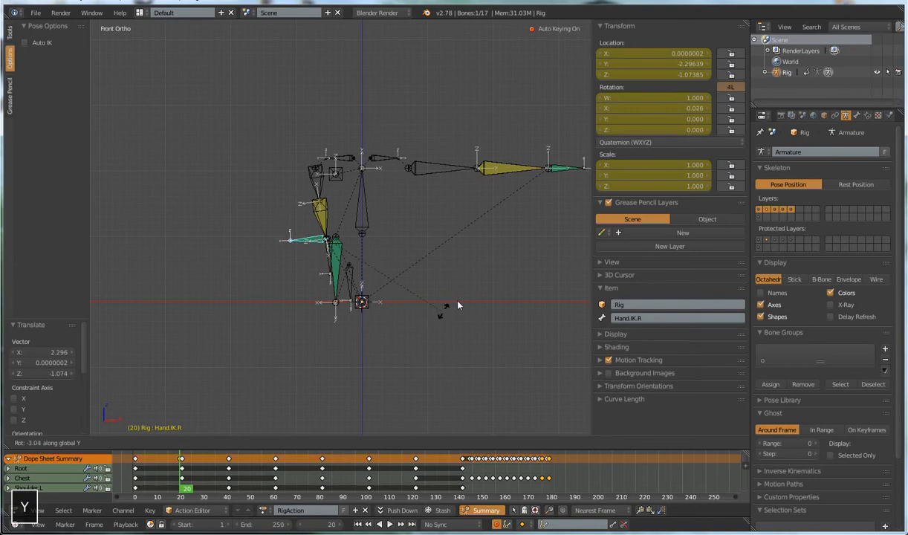
pyautogui.click(382, 148)
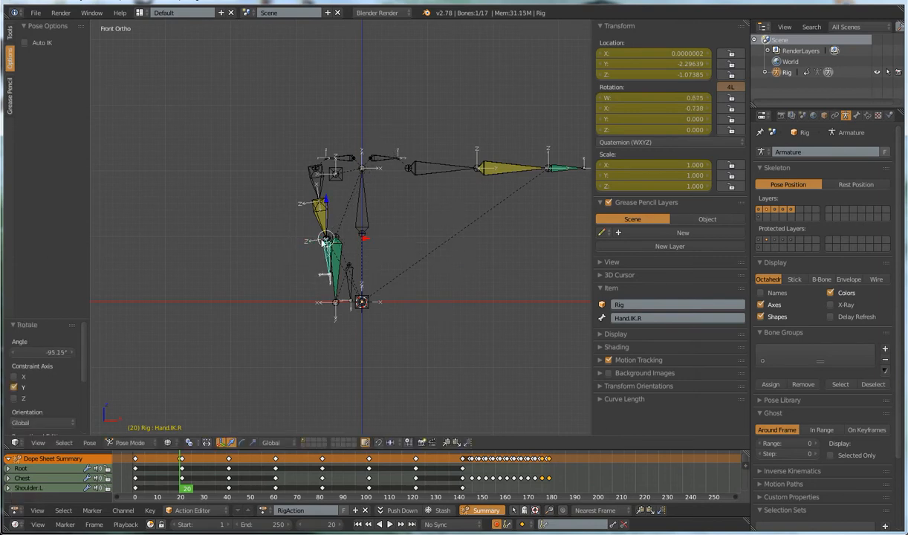
pyautogui.press('g')
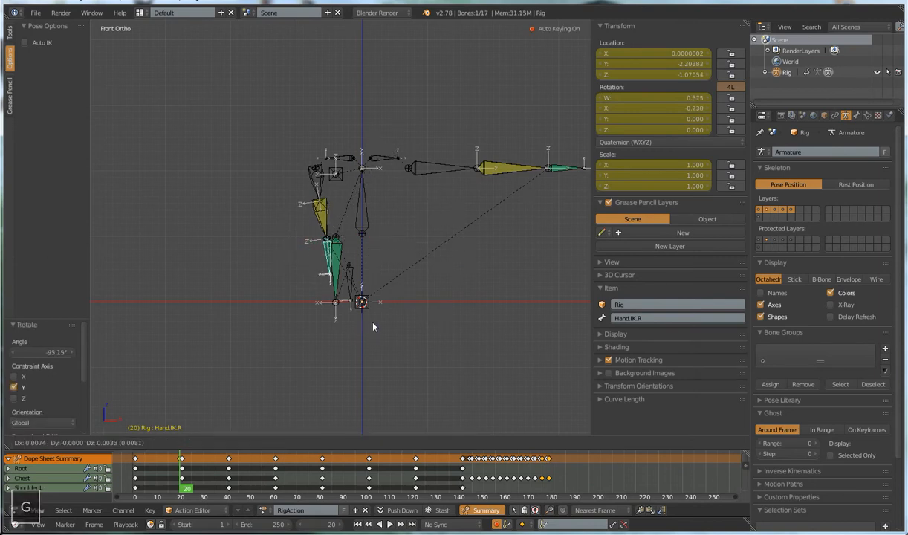
pyautogui.click(379, 327)
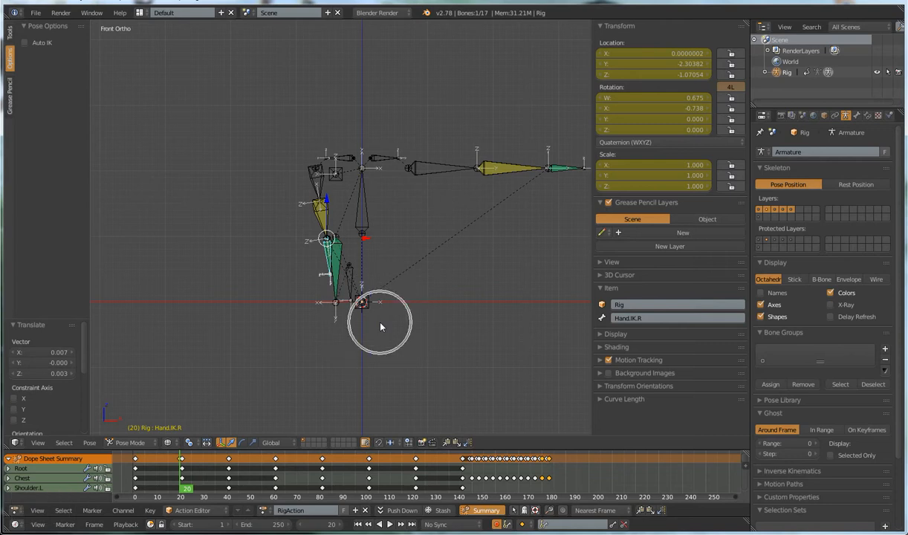
# In left side view, move the Hand.IK.R bone about 0.187 along global Y, then scrub around frame 20 to check the hand's pose.
pyautogui.hotkey('ctrl', '3')
pyautogui.scroll(3, 381, 327)
pyautogui.keyDown('shift'); pyautogui.moveTo(367, 314); pyautogui.dragTo(463, 320, button='middle'); pyautogui.keyUp('shift')
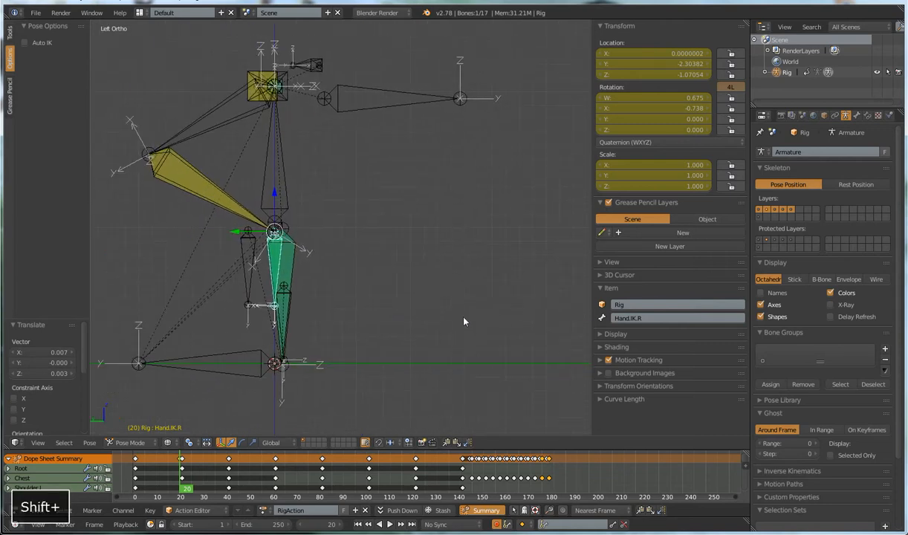
pyautogui.press('g')
pyautogui.press('y')
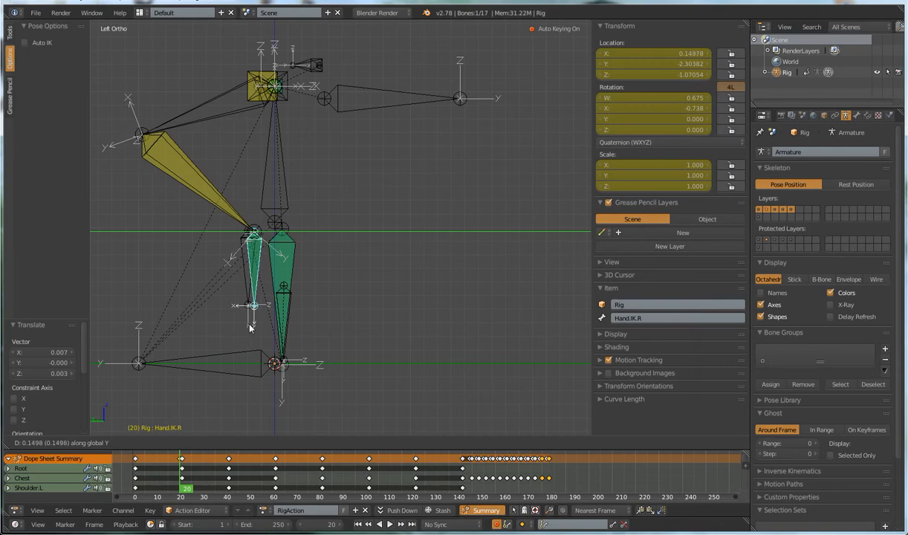
pyautogui.click(212, 323)
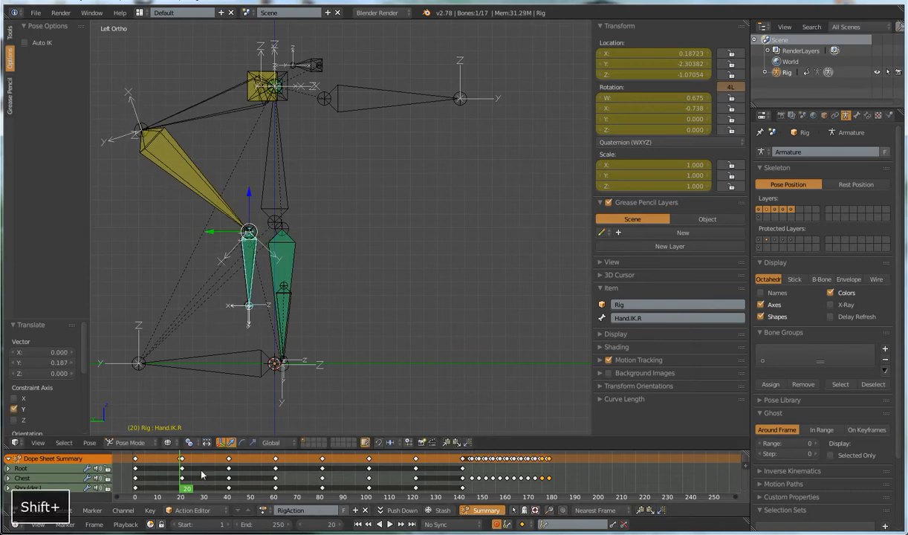
pyautogui.scroll(-3, 391, 253)
pyautogui.moveTo(391, 253); pyautogui.dragTo(308, 297, button='middle')
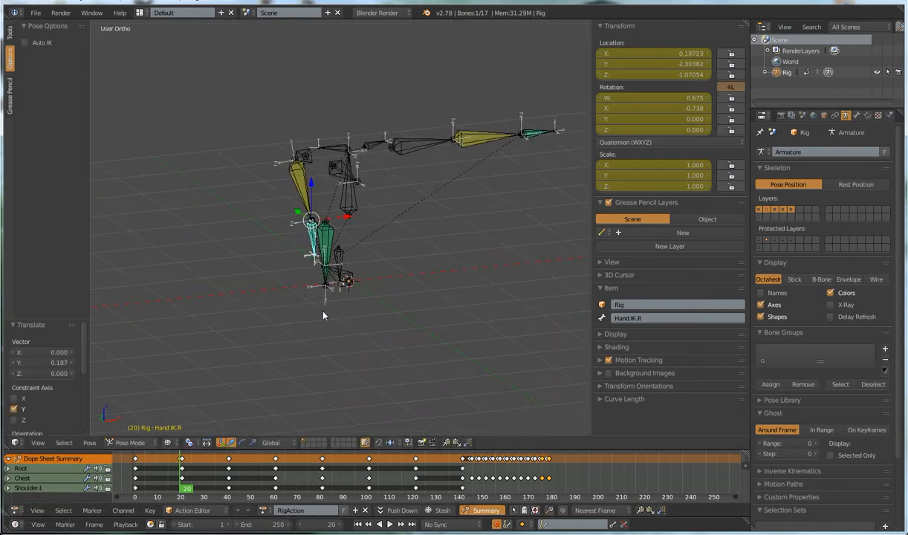
pyautogui.moveTo(182, 471)
pyautogui.mouseDown()
pyautogui.moveTo(133, 471)
pyautogui.moveTo(171, 472)
pyautogui.moveTo(182, 485)
pyautogui.mouseUp()
pyautogui.moveTo(182, 470); pyautogui.dragTo(185, 470)
pyautogui.click(181, 471)
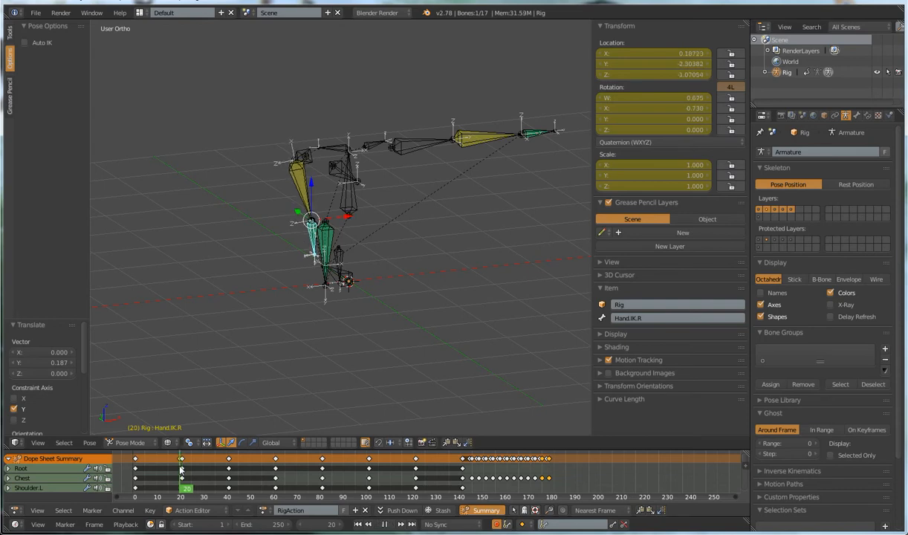
# In front view, rotate the Hand.IK.R bone about 1.156° and nudge it about 0.016 in X and 0.001 in Z.
pyautogui.moveTo(383, 353); pyautogui.dragTo(349, 338, button='middle')
pyautogui.scroll(3, 370, 335)
pyautogui.press('KP_1')
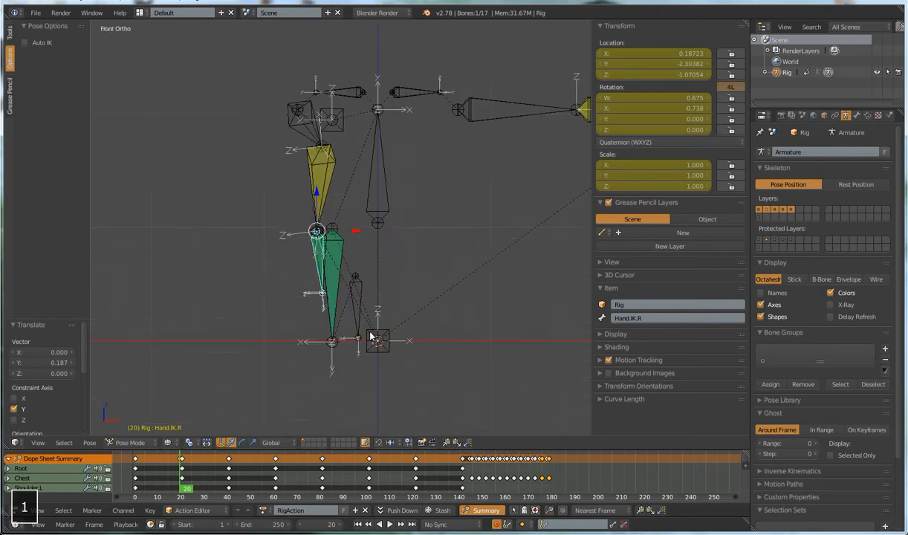
pyautogui.press('r')
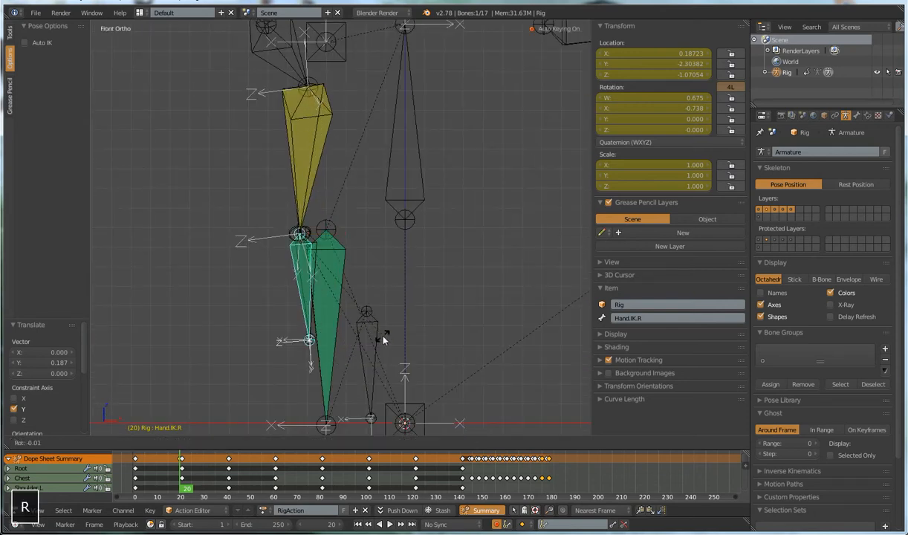
pyautogui.click(309, 361)
pyautogui.press('g')
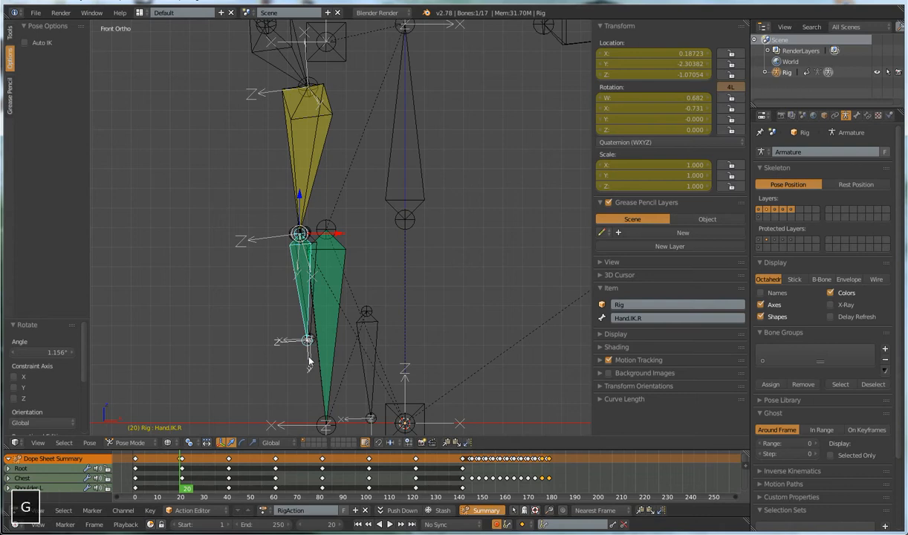
pyautogui.click(340, 359)
# At frame 22, set the GunMain bone's Follow Hip property to 0.000.
pyautogui.moveTo(180, 475); pyautogui.dragTo(199, 485)
pyautogui.moveTo(334, 353); pyautogui.dragTo(400, 356, button='middle')
pyautogui.rightClick(315, 240)
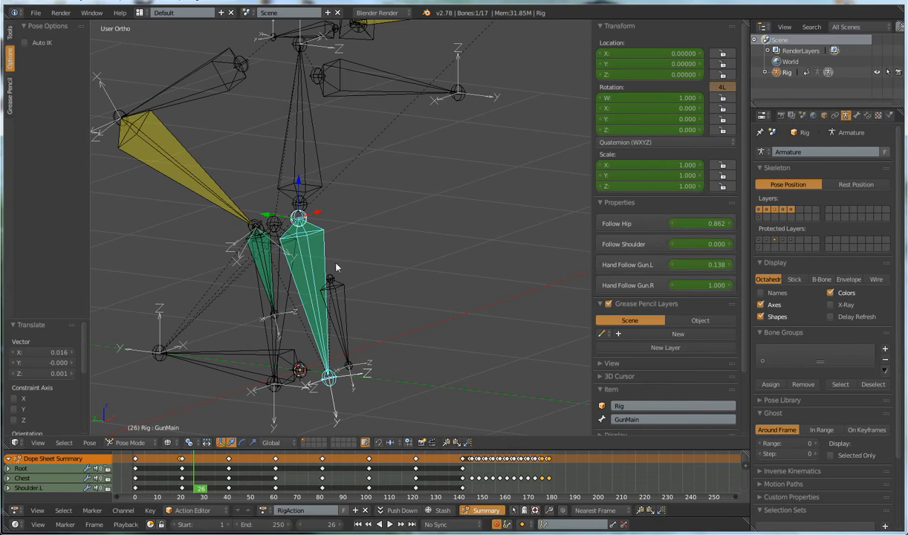
pyautogui.click(183, 467)
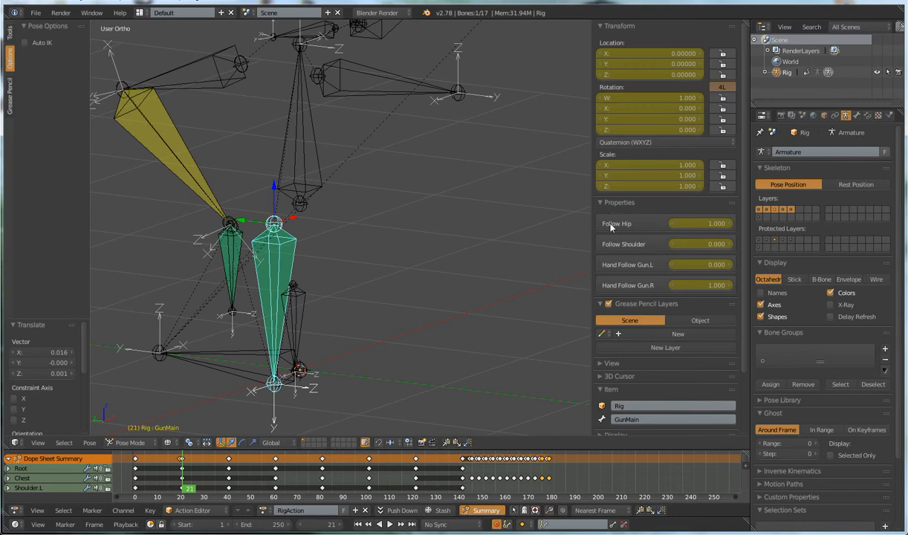
pyautogui.click(184, 467)
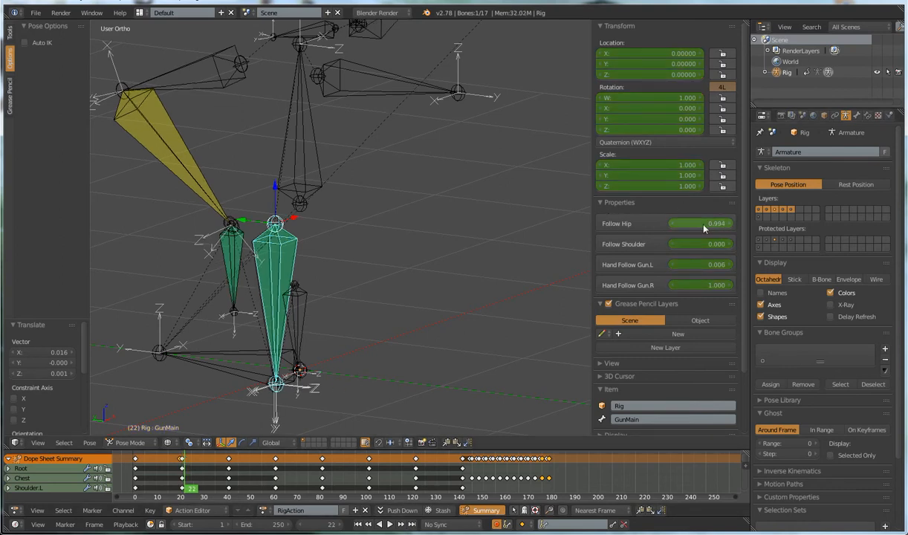
pyautogui.moveTo(724, 225); pyautogui.dragTo(661, 225)
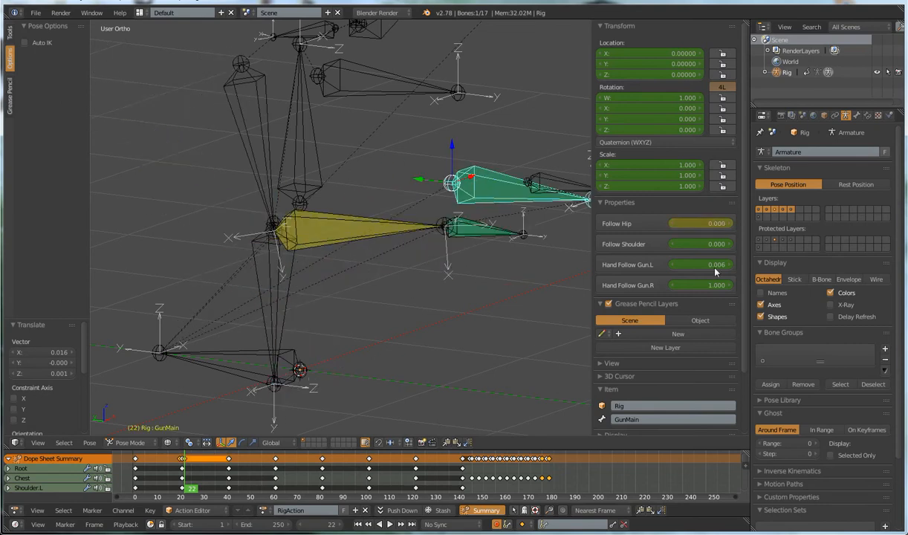
# In left side view, rotate GunMain about 89.04° around global X and move it back to the hip, about 1.023 in Y and -0.297 in Z.
pyautogui.scroll(-5, 370, 271)
pyautogui.moveTo(368, 272); pyautogui.dragTo(335, 301, button='middle')
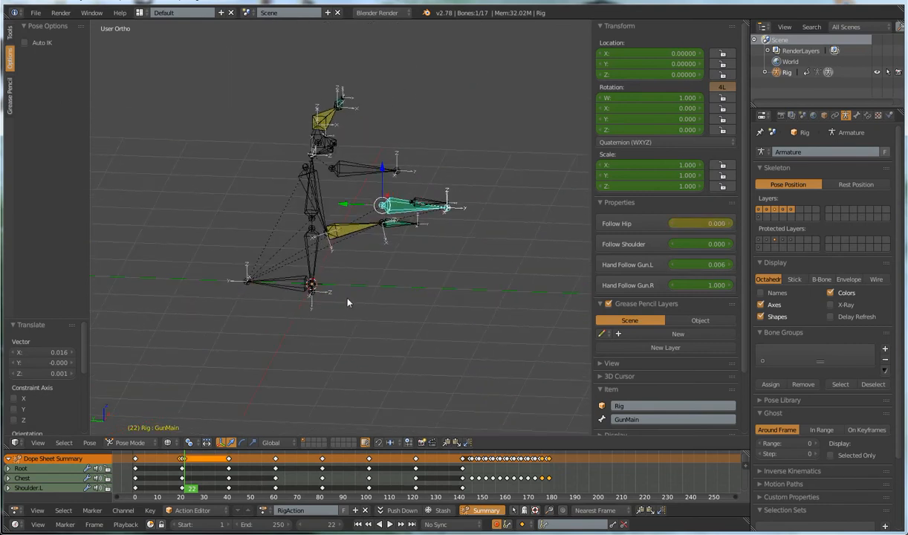
pyautogui.press('KP_1')
pyautogui.press('ctrl+KP_3')
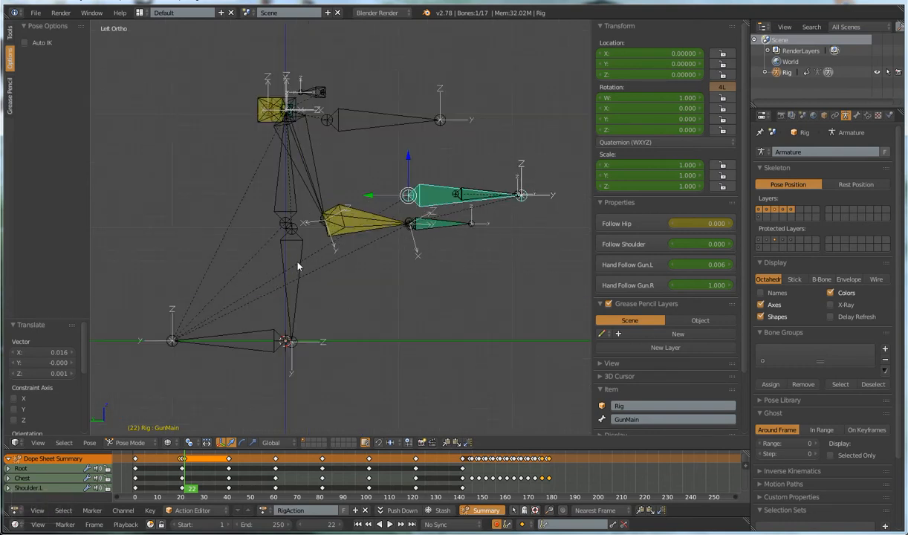
pyautogui.press('r')
pyautogui.press('x')
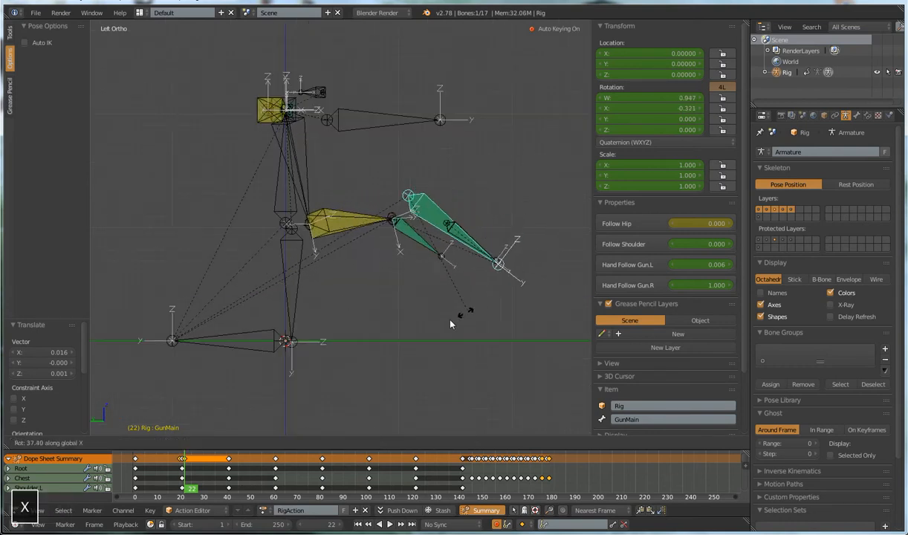
pyautogui.press('g')
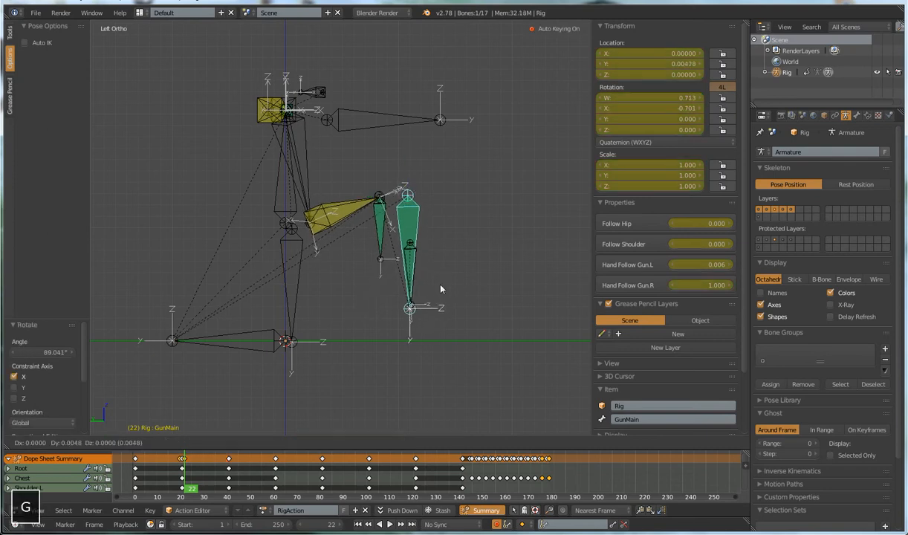
pyautogui.click(319, 316)
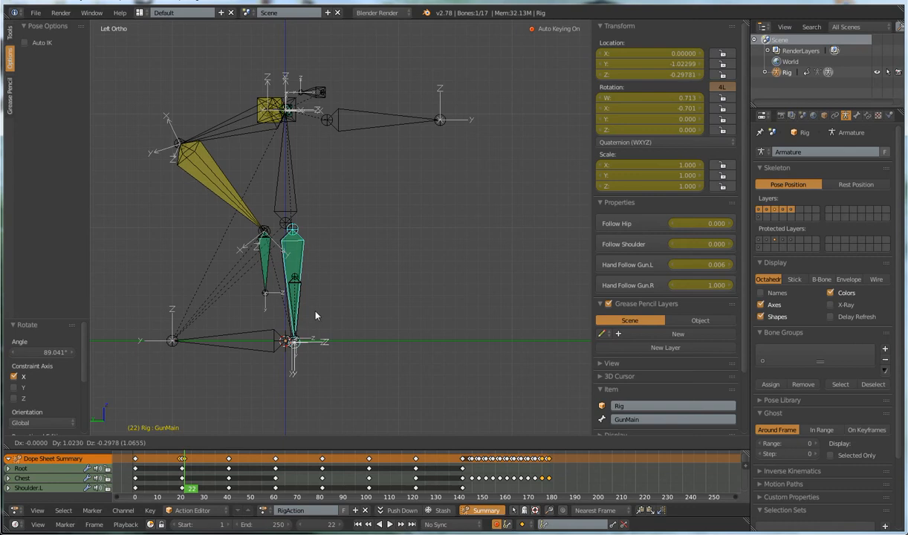
# In front view, move GunMain about -0.405 along global X onto the hip holster position and set Hand Follow Gun.L to 0.000.
pyautogui.press('KP_1')
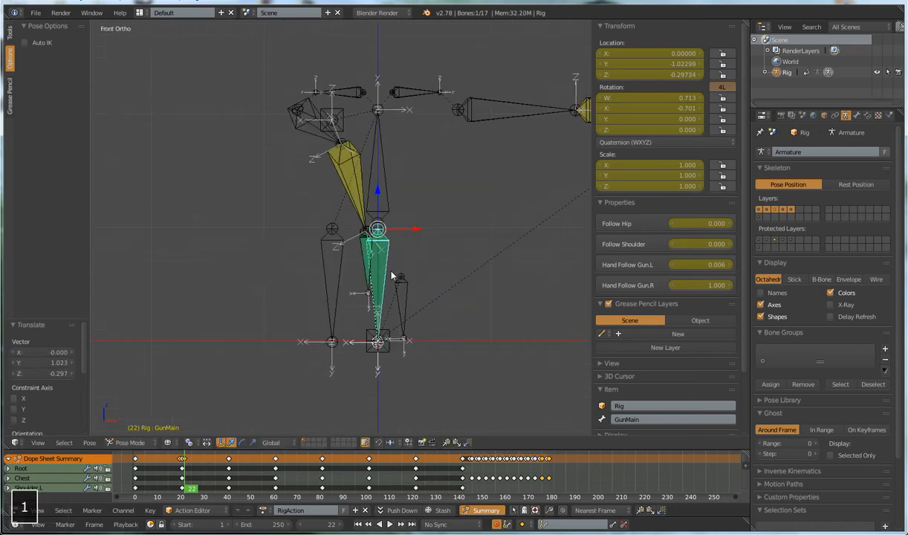
pyautogui.press('g')
pyautogui.press('x')
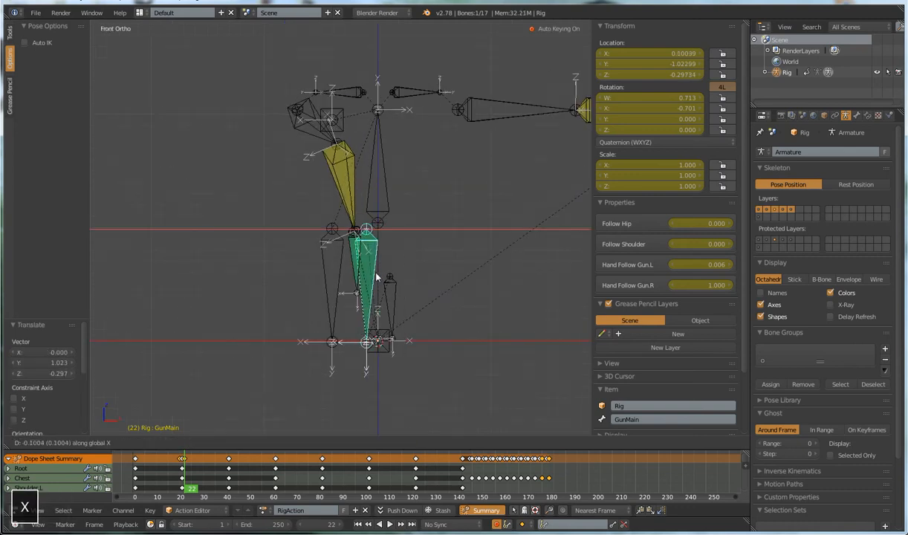
pyautogui.keyDown('shift'); pyautogui.click(308, 279); pyautogui.keyUp('shift')
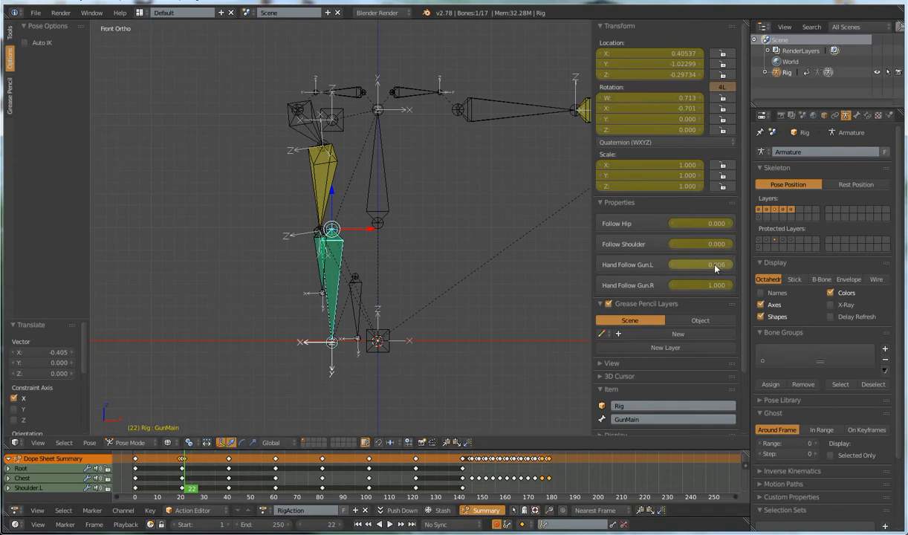
pyautogui.moveTo(185, 475); pyautogui.dragTo(185, 474)
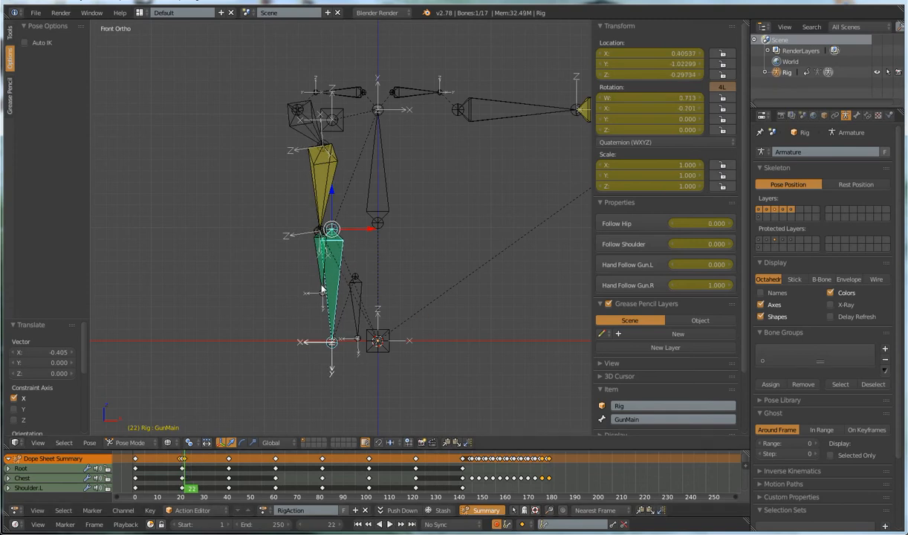
# Scrub from frame 22 to frame 41 and examine the gun and hand motion from several angles.
pyautogui.scroll(-5, 332, 305)
pyautogui.moveTo(337, 338); pyautogui.dragTo(442, 340, button='middle')
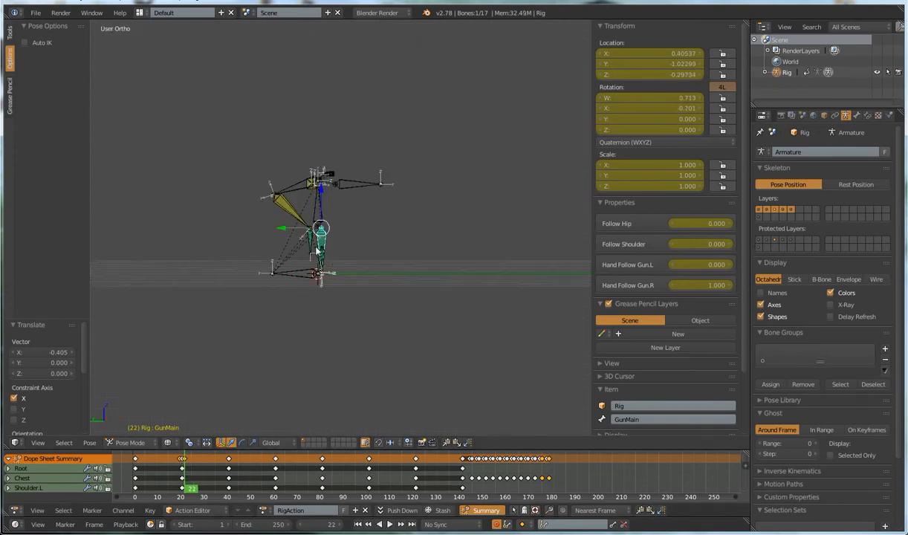
pyautogui.moveTo(373, 269); pyautogui.dragTo(275, 251, button='middle')
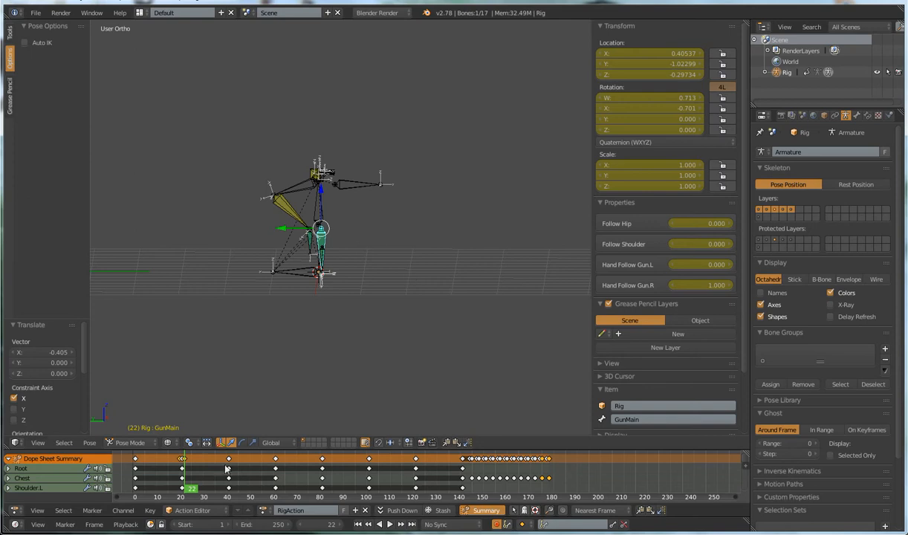
pyautogui.click(203, 468)
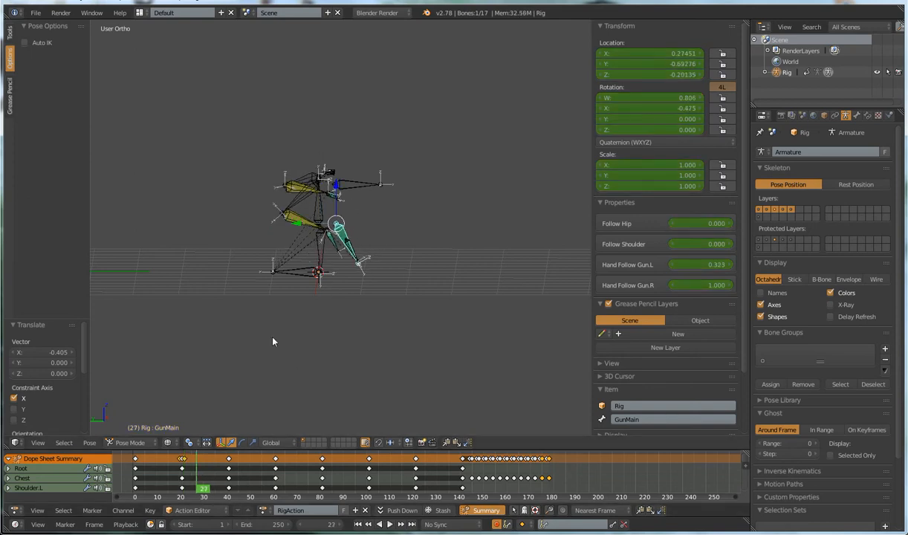
pyautogui.moveTo(202, 481); pyautogui.dragTo(229, 483)
pyautogui.moveTo(313, 424); pyautogui.dragTo(402, 233, button='middle')
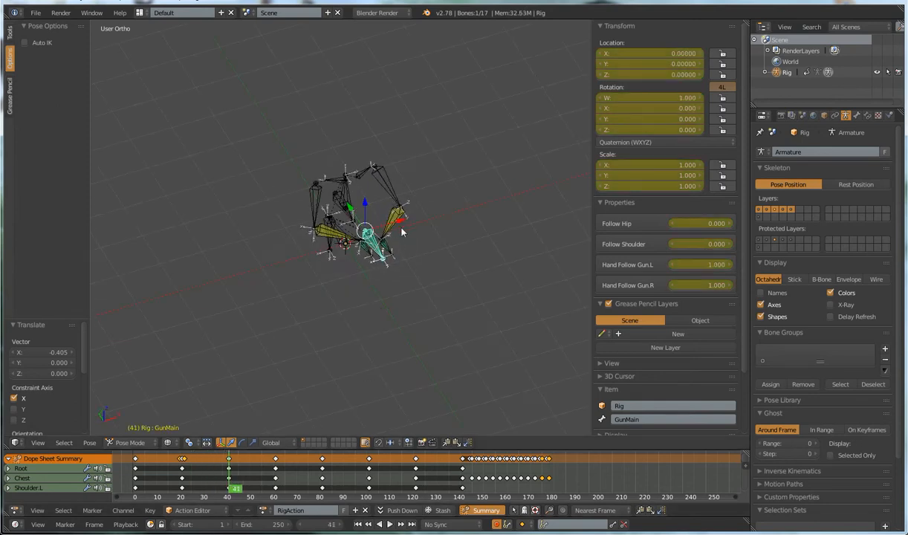
pyautogui.scroll(3, 406, 305)
pyautogui.moveTo(420, 300); pyautogui.dragTo(403, 310, button='middle')
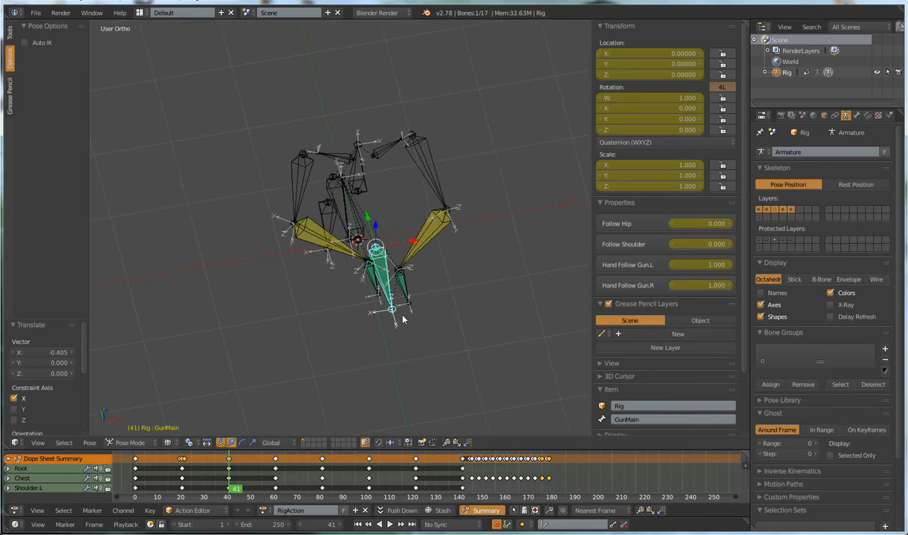
# At frame 40, set the GunMain bone's Hand Follow Gun.L property to 0.000.
pyautogui.rightClick(401, 291)
pyautogui.rightClick(369, 267)
pyautogui.moveTo(438, 308); pyautogui.dragTo(422, 322, button='middle')
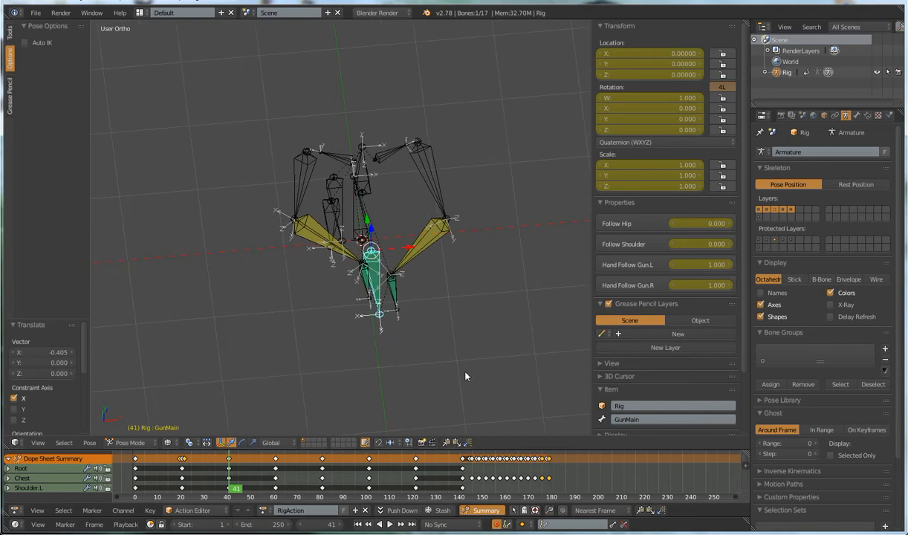
pyautogui.press('Left')
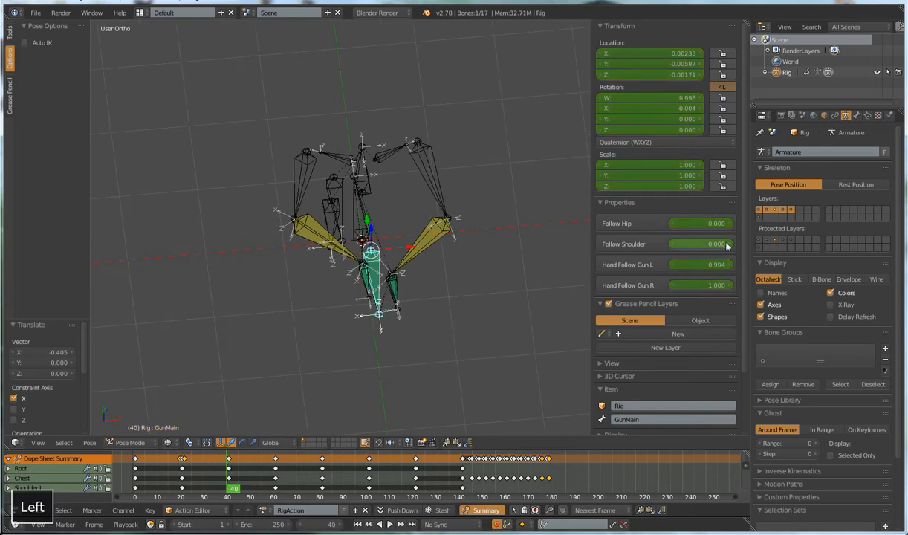
pyautogui.moveTo(719, 266); pyautogui.dragTo(704, 266)
# At frame 40, in top view, move the Hand.IK.L bone about -2.652 in X and -1.520 in Y onto the gun.
pyautogui.moveTo(484, 320); pyautogui.dragTo(438, 314, button='middle')
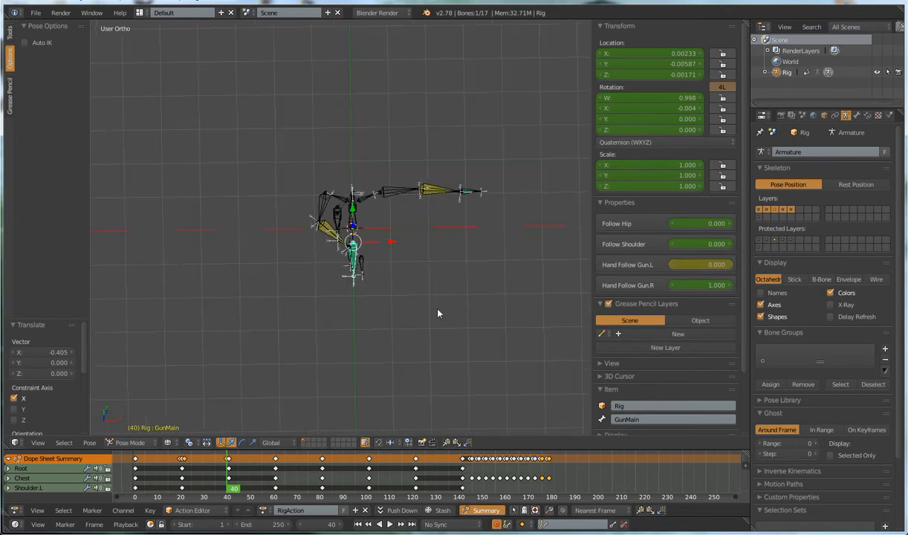
pyautogui.scroll(3, 439, 314)
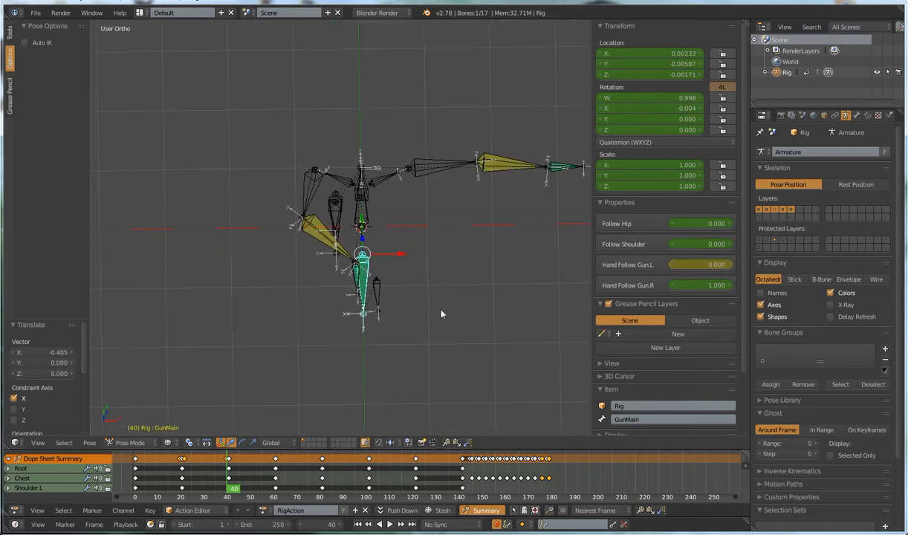
pyautogui.rightClick(556, 168)
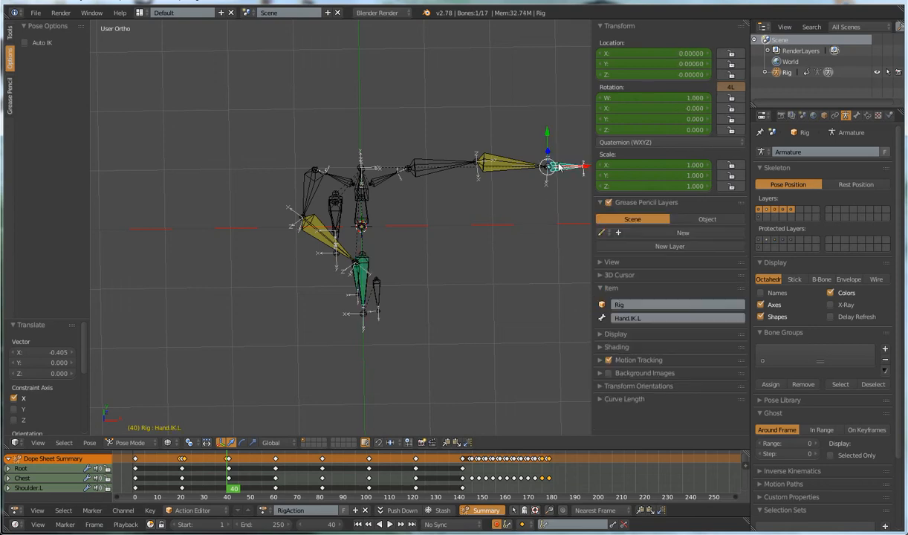
pyautogui.press('KP_7')
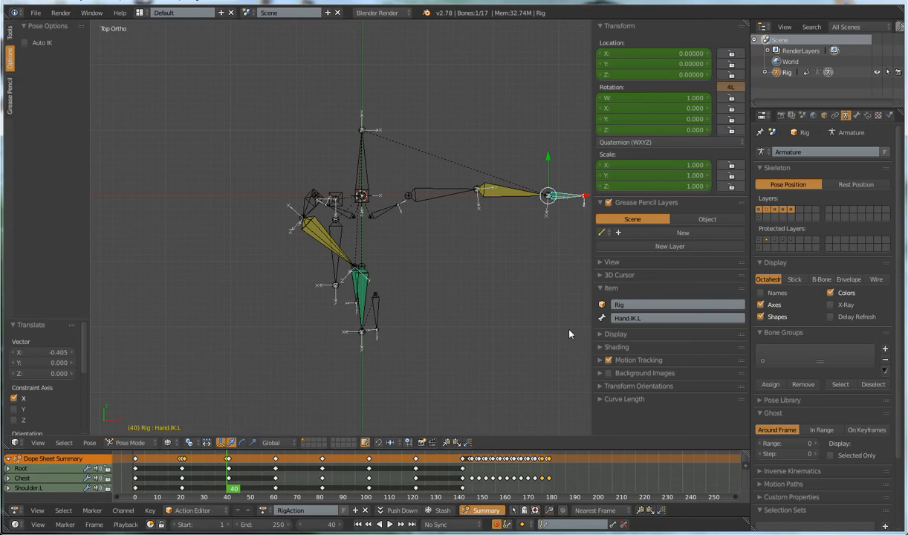
pyautogui.press('g')
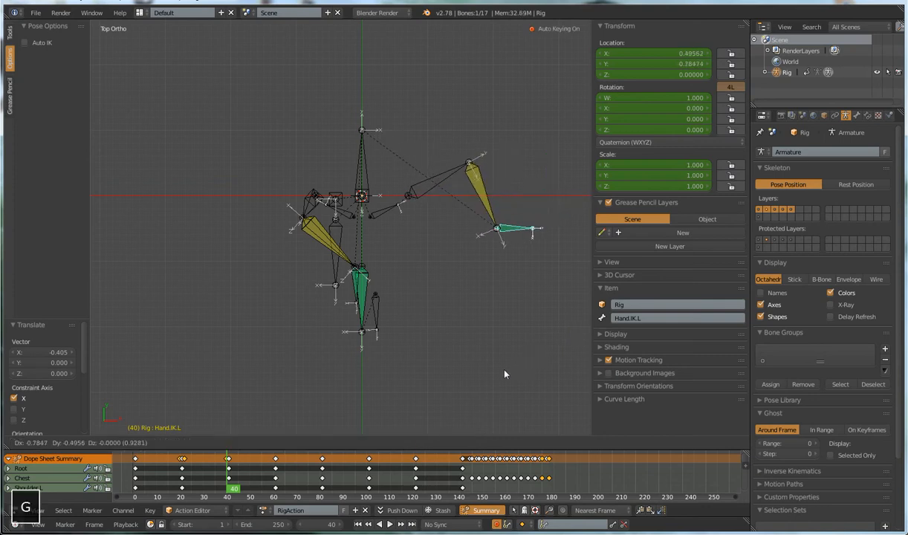
pyautogui.click(397, 433)
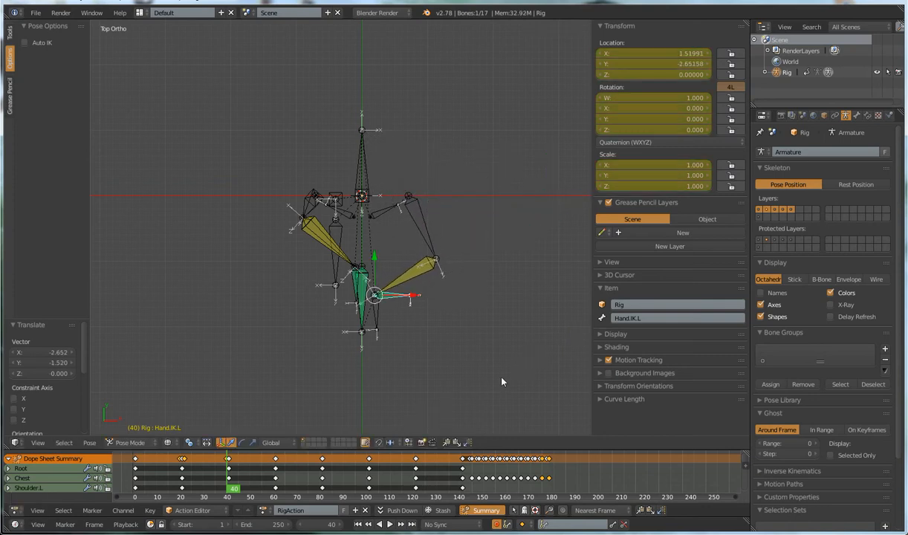
# Rotate Hand.IK.L about -86.845° around global Z and nudge it about 0.031 in X and 0.012 in Y.
pyautogui.press('r')
pyautogui.press('z')
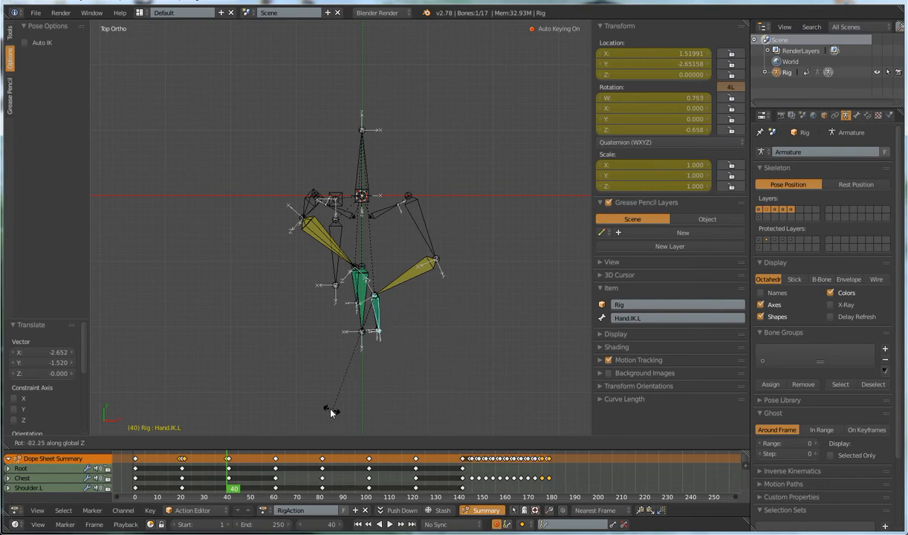
pyautogui.click(309, 386)
pyautogui.press('g')
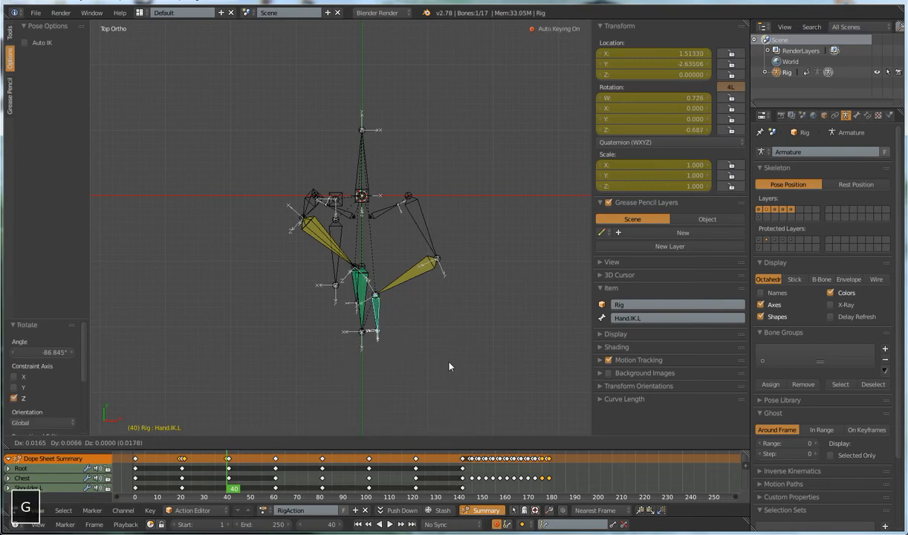
pyautogui.click(461, 362)
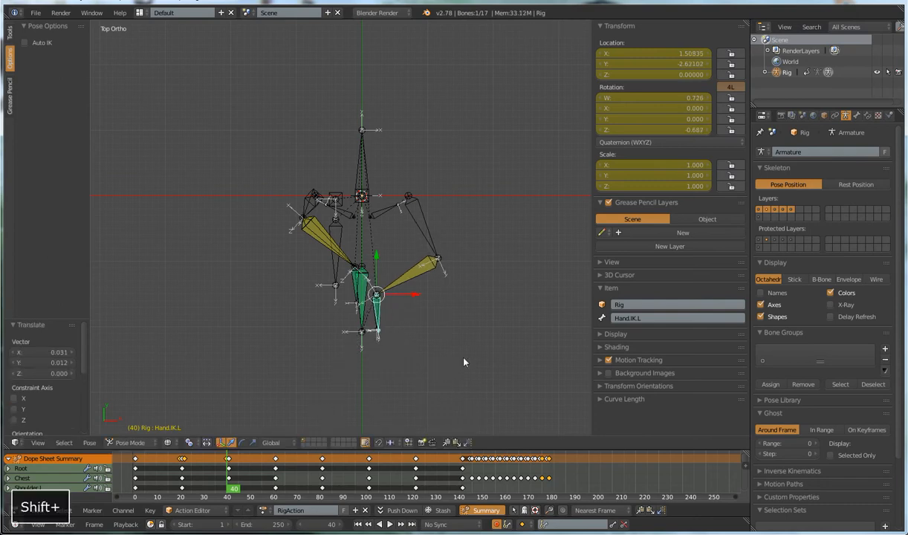
# In left side view, lower Hand.IK.L about -0.758 along global Z to the gun's height.
pyautogui.hotkey('ctrl', '3')
pyautogui.press('g')
pyautogui.press('z')
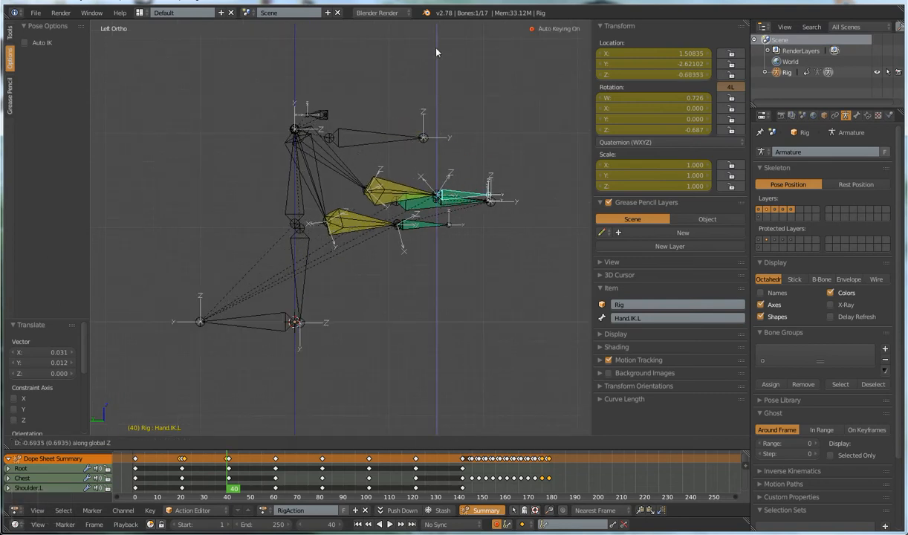
pyautogui.click(420, 103)
# Scrub between frames 28 and 49 and examine how the left hand reaches and grips the gun.
pyautogui.moveTo(434, 87); pyautogui.dragTo(391, 231, button='middle')
pyautogui.scroll(-4, 396, 271)
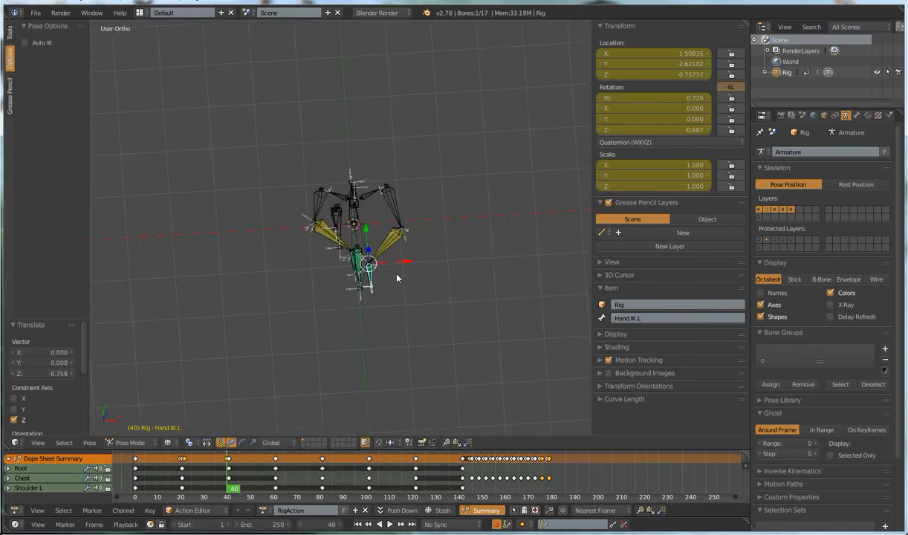
pyautogui.keyDown('shift'); pyautogui.moveTo(424, 310); pyautogui.dragTo(445, 244, button='middle'); pyautogui.keyUp('shift')
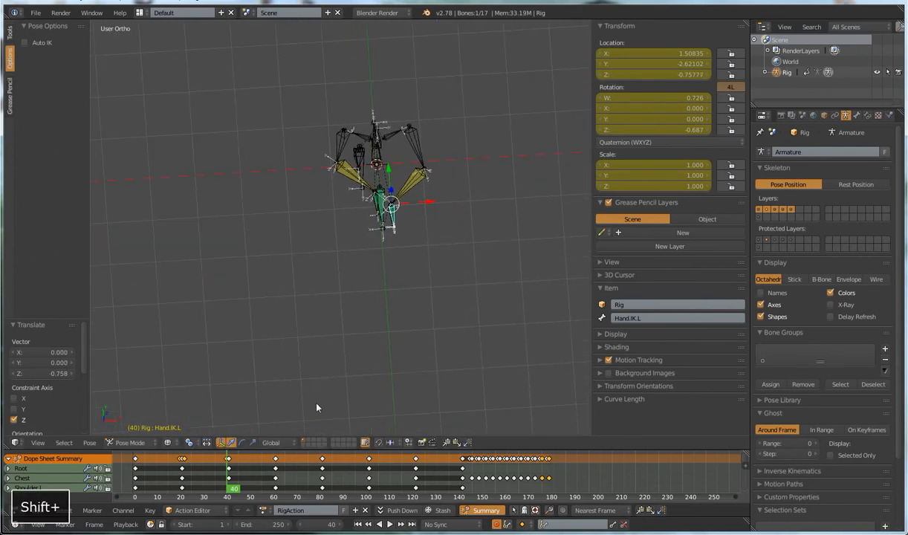
pyautogui.click(226, 468)
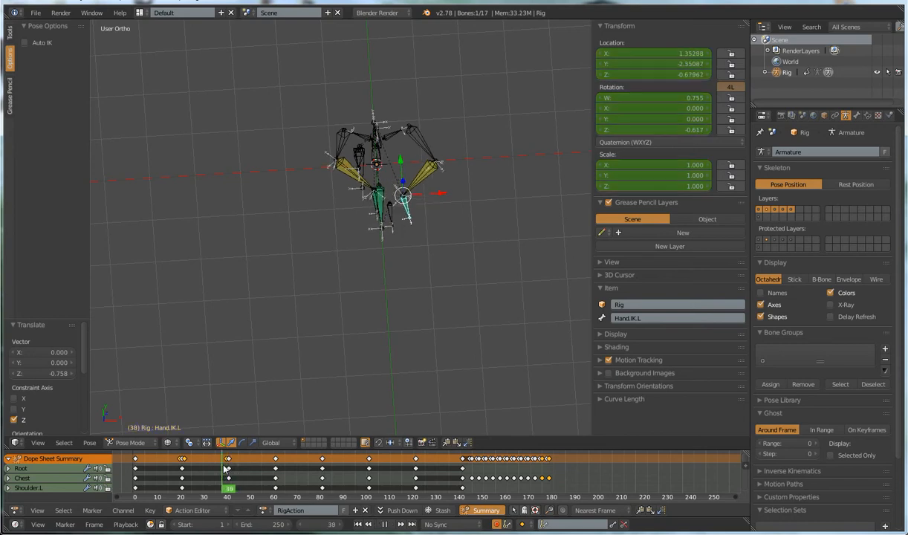
pyautogui.moveTo(227, 468); pyautogui.dragTo(198, 473)
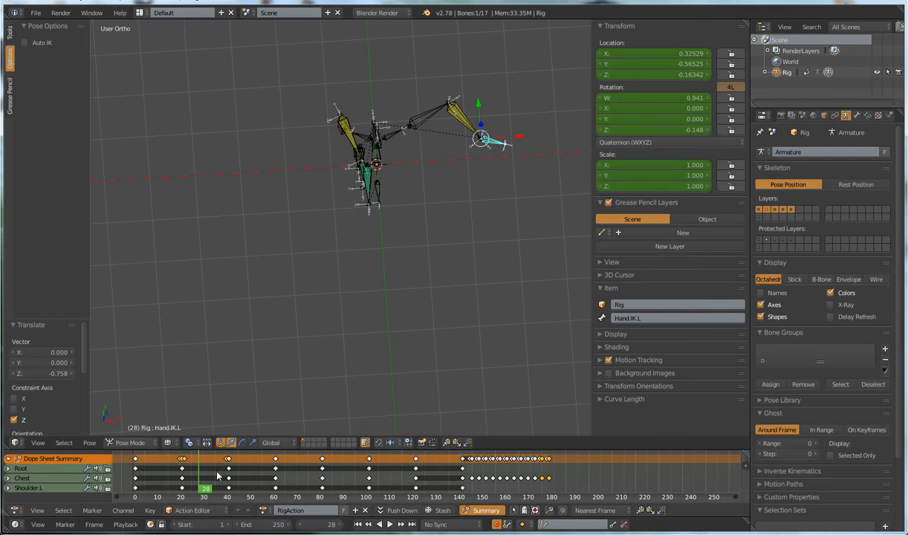
pyautogui.click(228, 467)
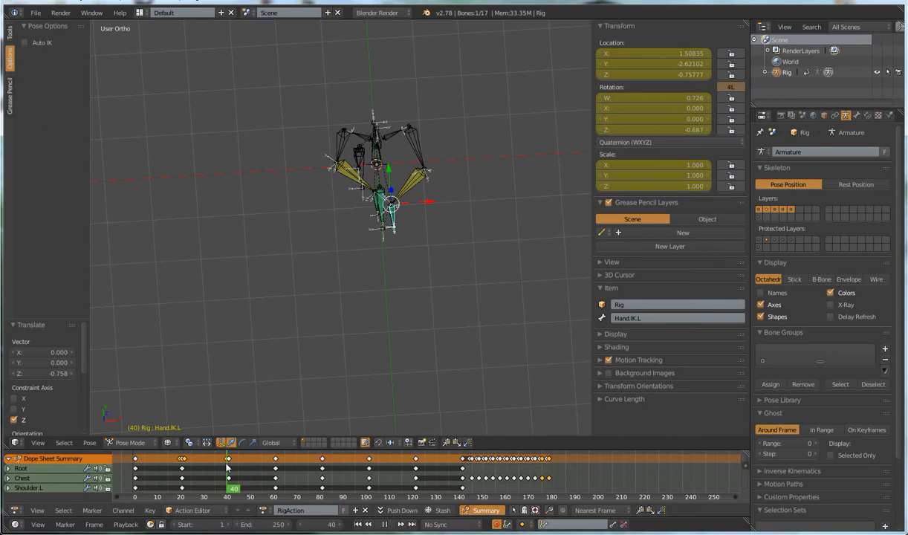
pyautogui.moveTo(228, 467); pyautogui.dragTo(248, 488)
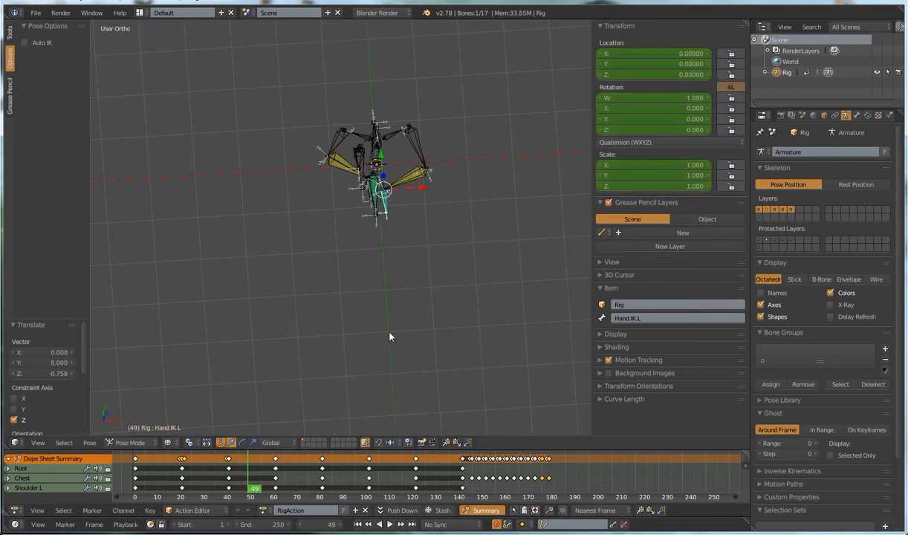
# At frame 60, try GunMain's Follow Shoulder property at 0.000 and return it to 1.000.
pyautogui.rightClick(363, 179)
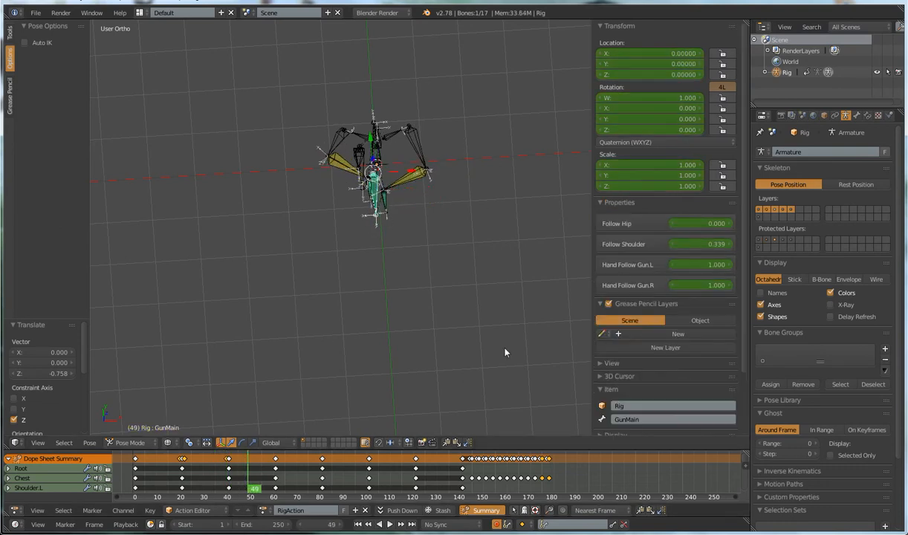
pyautogui.hotkey('alt', 'a')
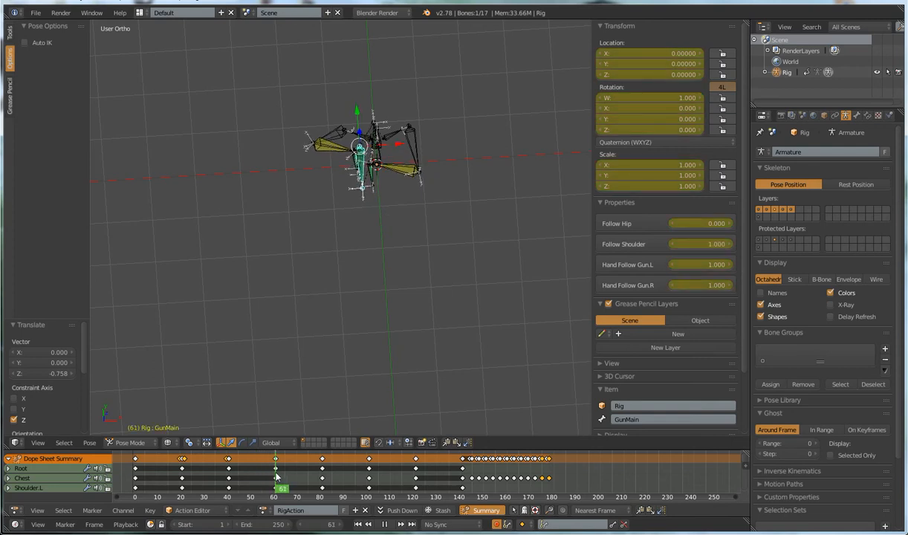
pyautogui.moveTo(276, 474); pyautogui.dragTo(274, 473)
pyautogui.moveTo(721, 252); pyautogui.dragTo(670, 257)
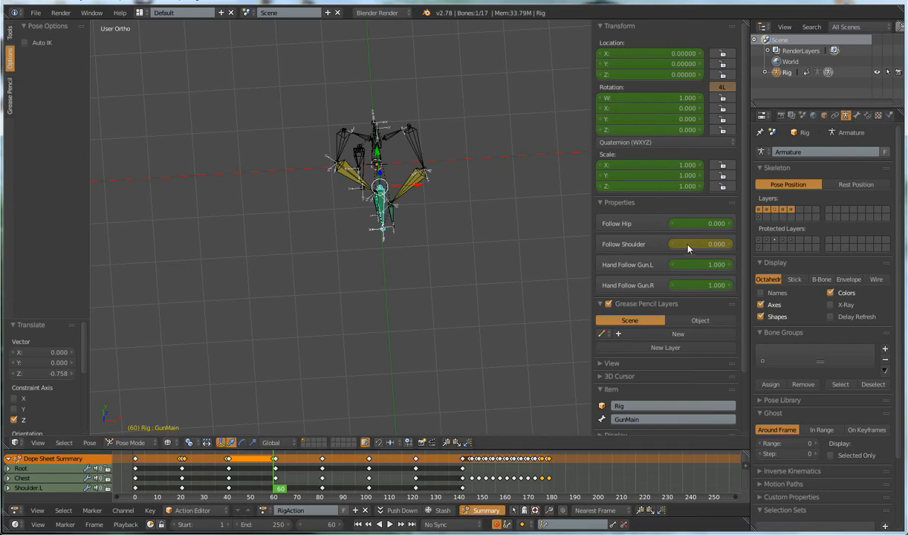
pyautogui.moveTo(683, 248); pyautogui.dragTo(727, 248)
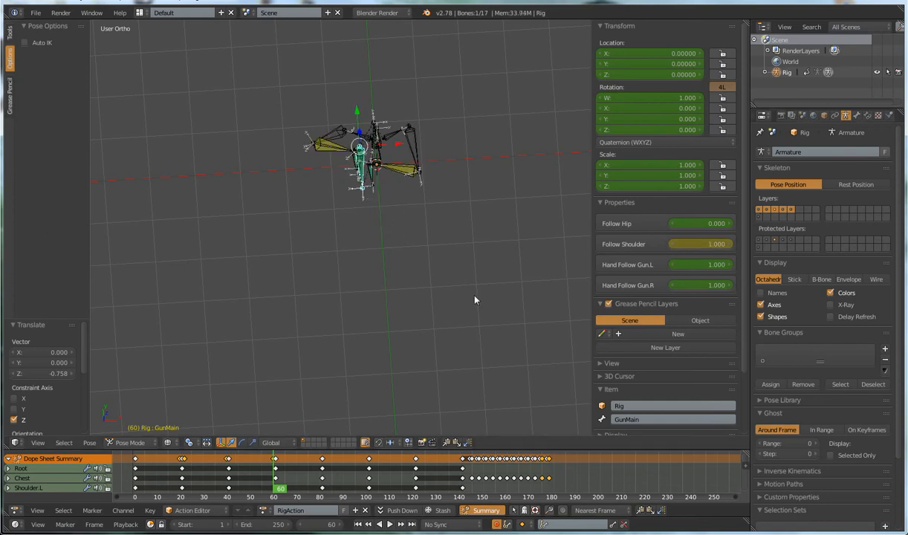
# At frame 50, try a free trackball rotation of the Chest bone to test the partial shoulder follow.
pyautogui.moveTo(343, 251); pyautogui.dragTo(281, 165, button='middle')
pyautogui.click(252, 461)
pyautogui.rightClick(281, 165)
pyautogui.press('r')
pyautogui.press('r')
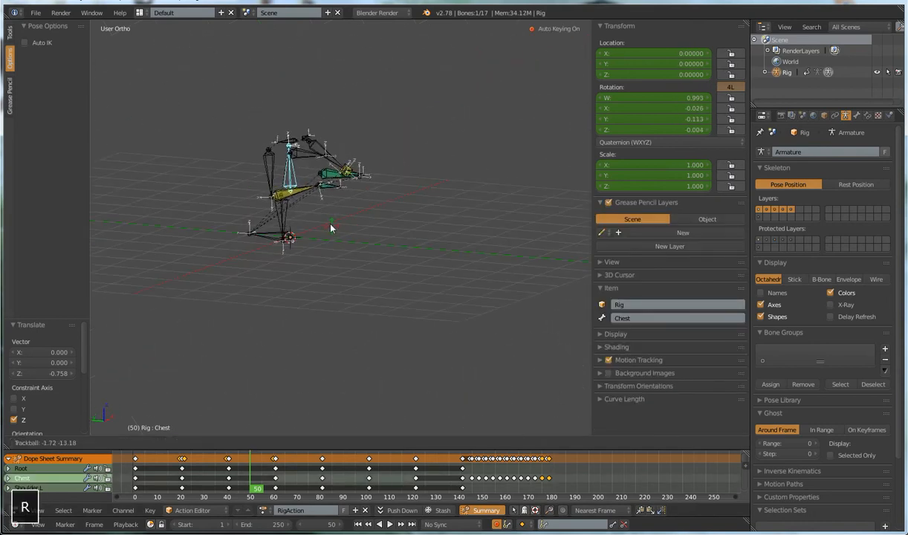
pyautogui.rightClick(347, 227)
# Try moving the GunMain bone freely at frame 50 to test how the hands follow it.
pyautogui.rightClick(345, 179)
pyautogui.press('g')
pyautogui.rightClick(345, 171)
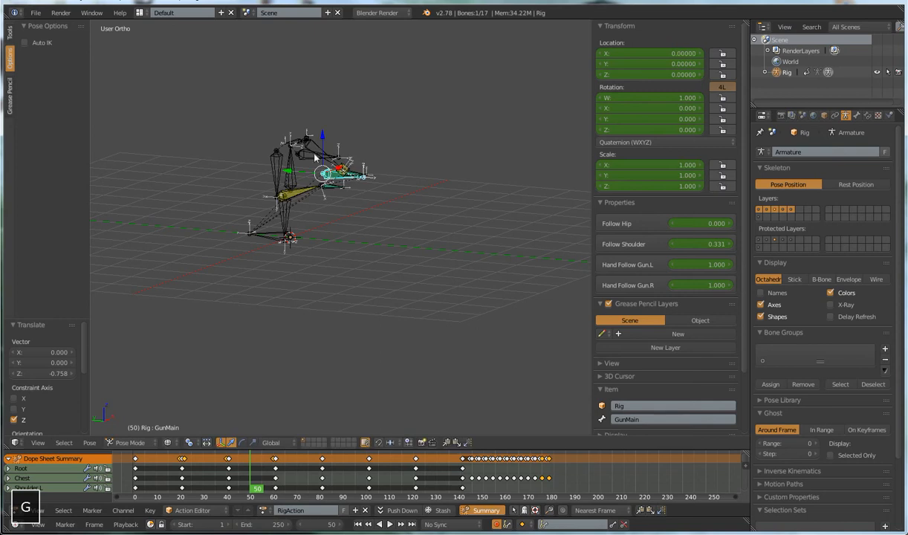
pyautogui.rightClick(315, 156)
pyautogui.press('g')
pyautogui.rightClick(330, 169)
pyautogui.rightClick(334, 173)
pyautogui.press('g')
pyautogui.rightClick(347, 211)
# Try a stronger trackball rotation of the Chest bone at frame 50 to test its effect on the gun.
pyautogui.rightClick(295, 171)
pyautogui.press('r')
pyautogui.press('r')
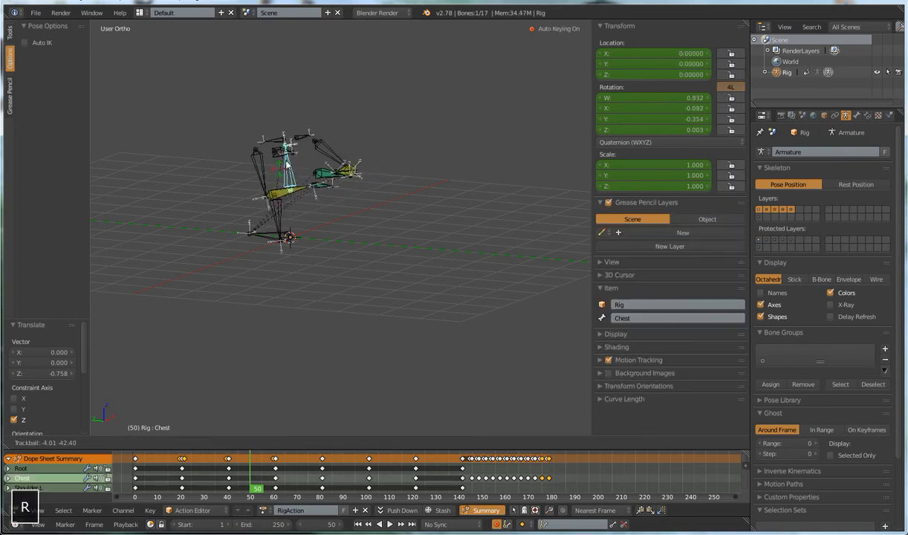
pyautogui.rightClick(332, 186)
pyautogui.moveTo(332, 186)
pyautogui.mouseDown(button='middle')
pyautogui.moveTo(357, 246)
pyautogui.moveTo(337, 171)
pyautogui.mouseUp(button='middle')
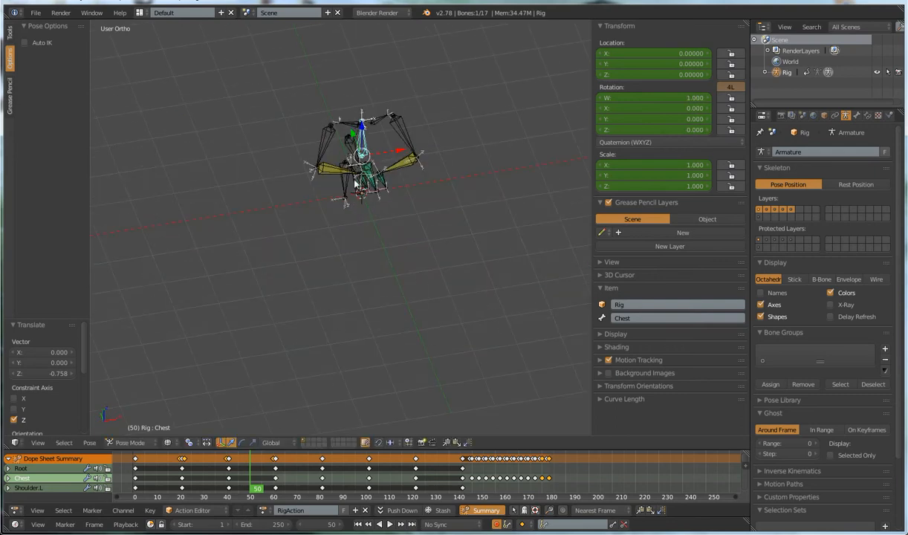
# At frame 60, set the GunMain bone's Follow Shoulder property to 0.000.
pyautogui.moveTo(252, 472); pyautogui.dragTo(273, 470)
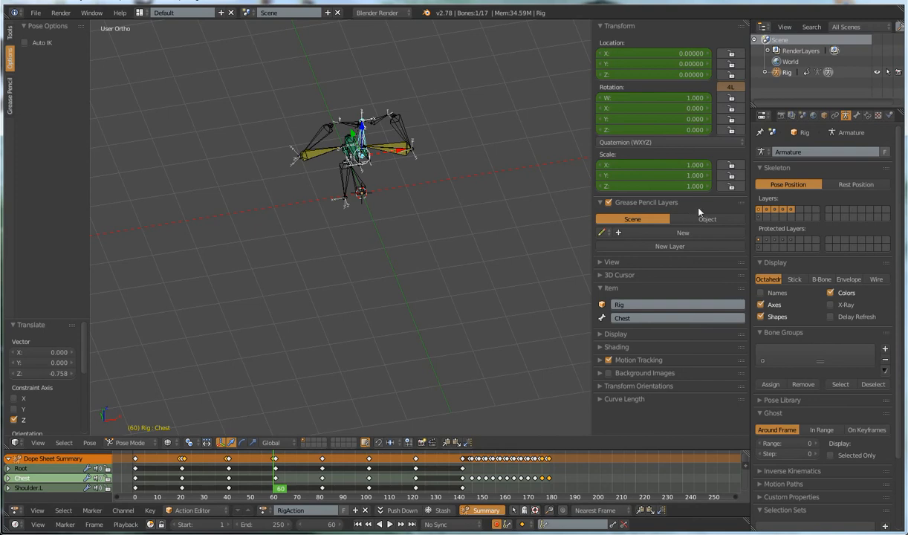
pyautogui.rightClick(356, 155)
pyautogui.rightClick(353, 152)
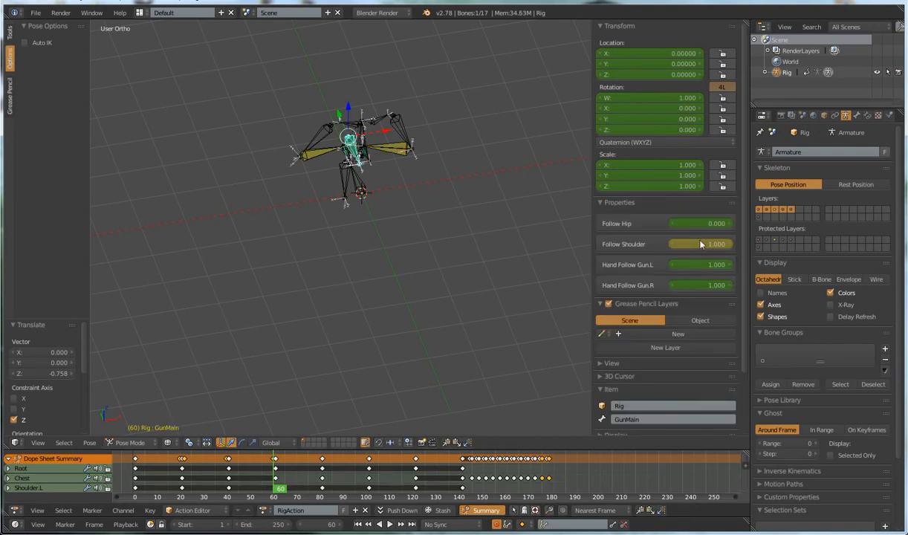
pyautogui.moveTo(720, 248); pyautogui.dragTo(696, 248)
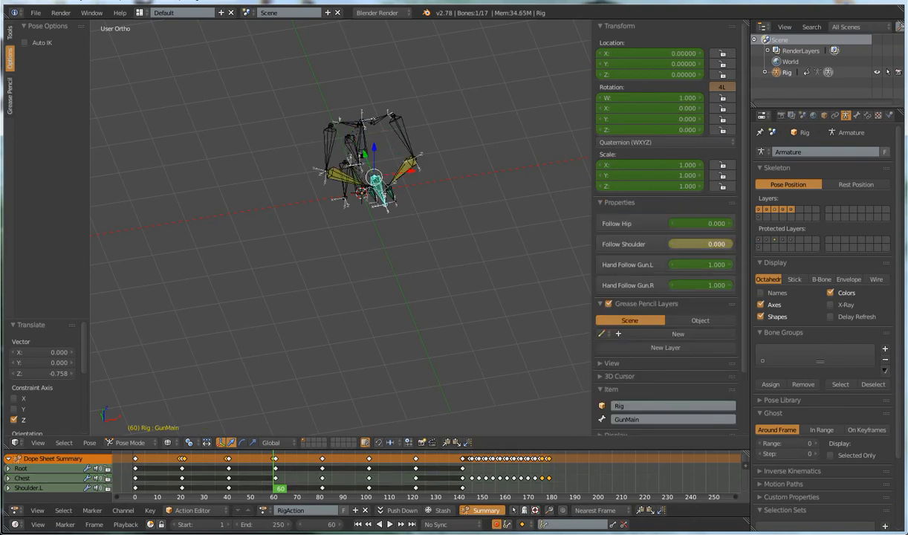
# In top view, move GunMain about -0.406 in X and 0.695 in Y toward the shoulder position.
pyautogui.moveTo(435, 262); pyautogui.dragTo(442, 318, button='middle')
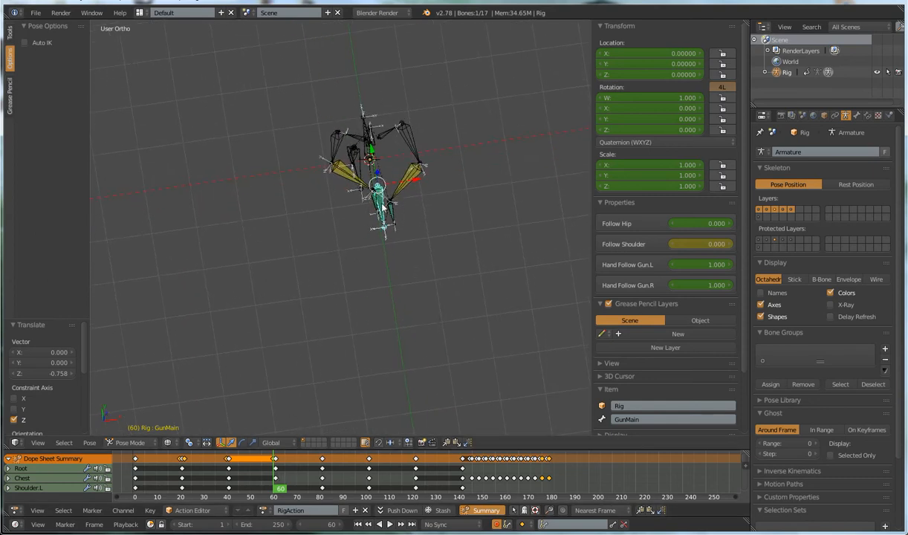
pyautogui.press('KP_7')
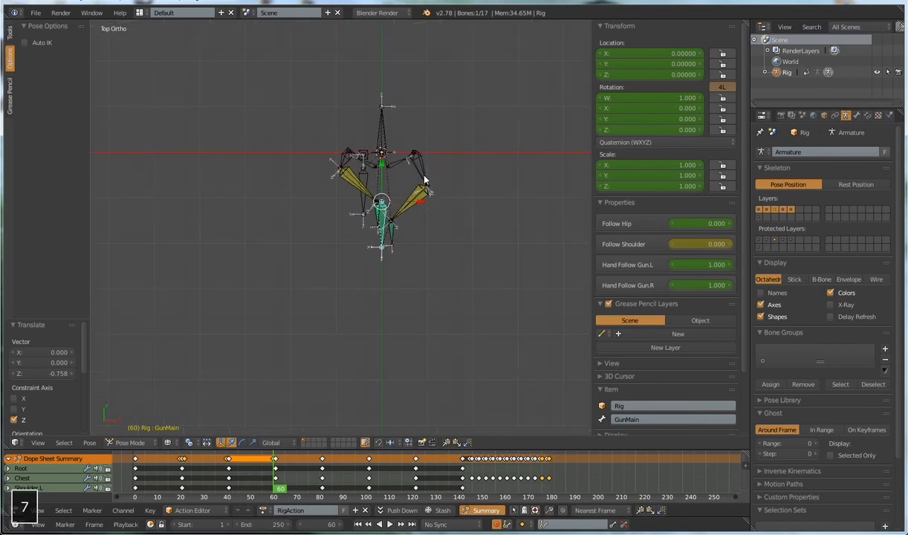
pyautogui.scroll(3, 442, 171)
pyautogui.press('g')
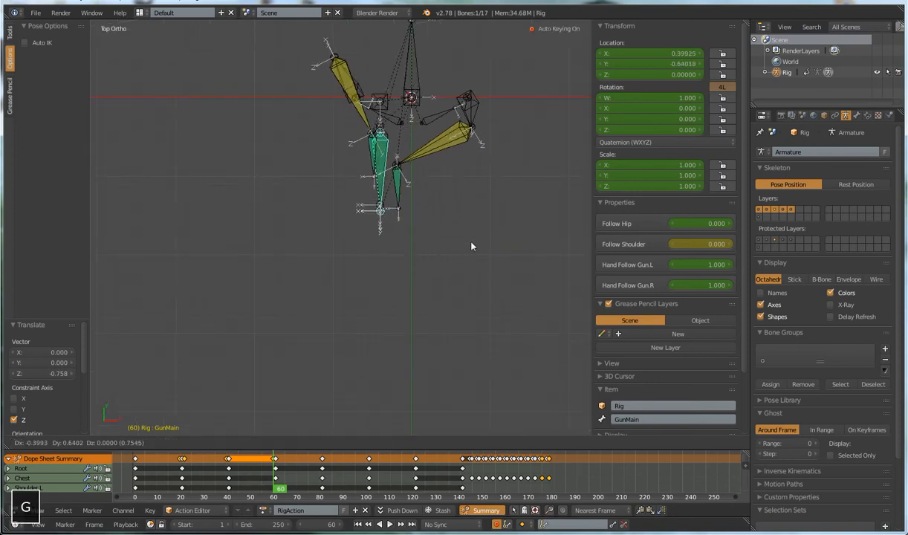
pyautogui.click(469, 240)
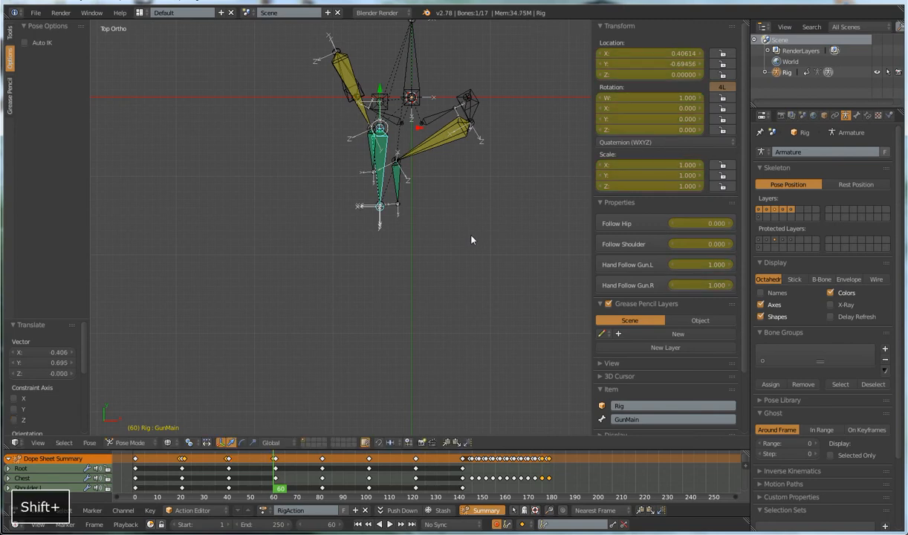
# In left side view, raise GunMain about 0.667 along global Z to shoulder height.
pyautogui.press('ctrl+KP_3')
pyautogui.press('g')
pyautogui.press('z')
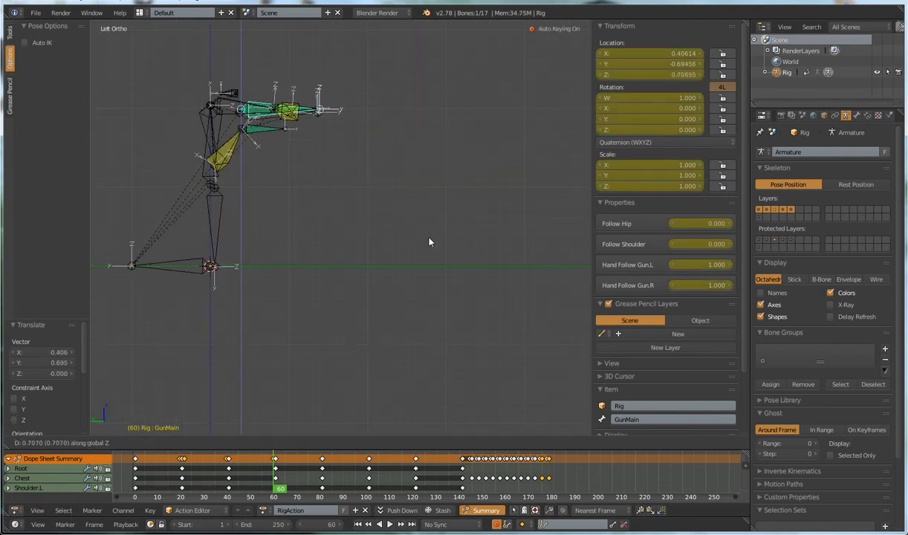
pyautogui.click(417, 255)
# At frame 122, lower the GunMain bone's Follow Shoulder property to 0.005.
pyautogui.moveTo(415, 253); pyautogui.dragTo(432, 226, button='middle')
pyautogui.moveTo(264, 479); pyautogui.dragTo(416, 477)
pyautogui.hotkey('alt', 'a')
pyautogui.hotkey('alt', 'a')
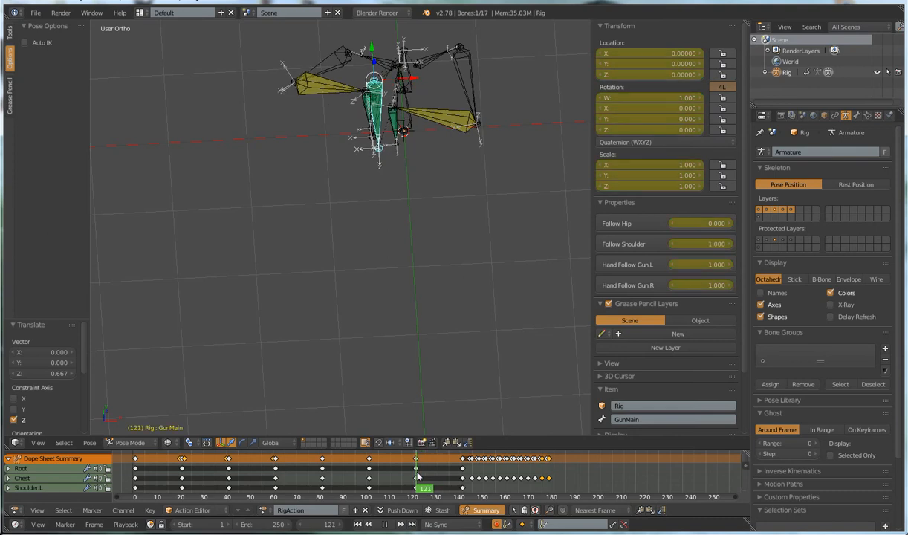
pyautogui.hotkey('alt', 'a')
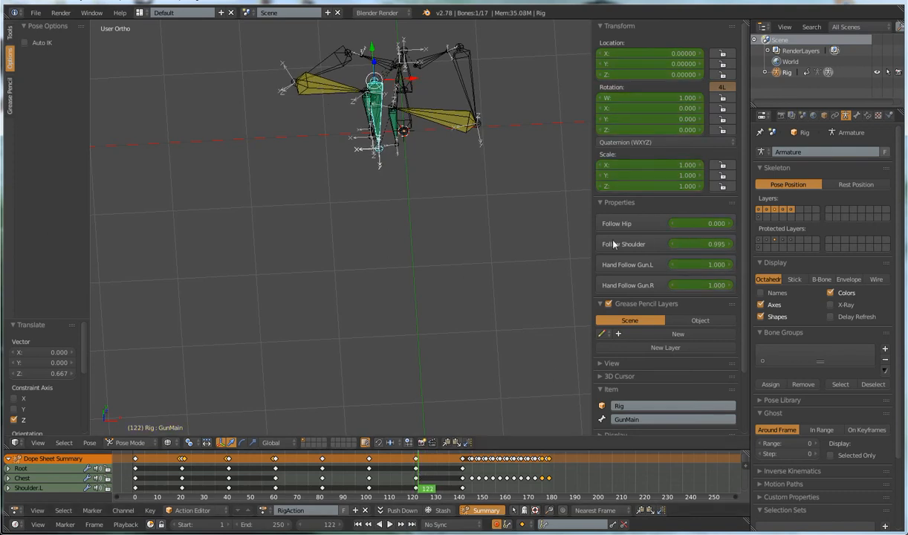
pyautogui.moveTo(725, 250); pyautogui.dragTo(662, 250)
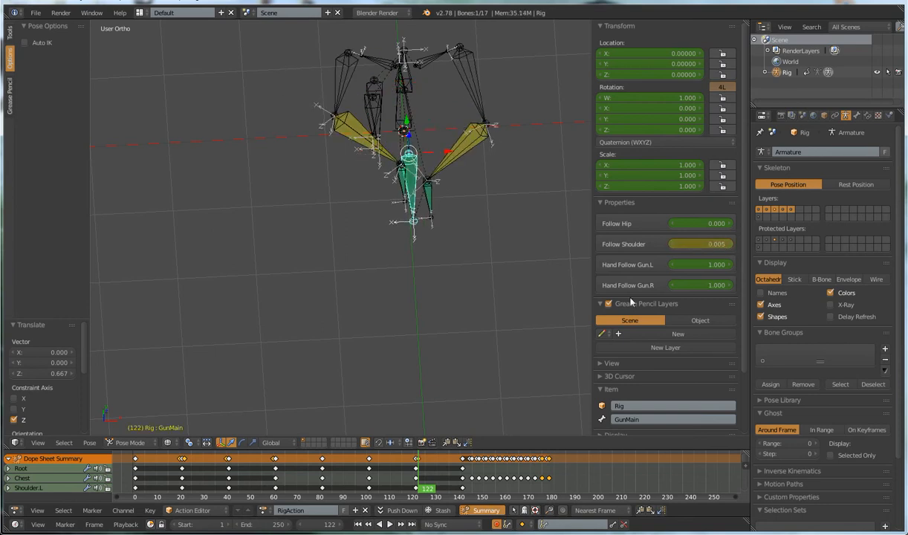
# At frame 122, set GunMain's Follow Shoulder to 0.000 and move the bone about -0.392 in X and 0.688 in Y in top view.
pyautogui.moveTo(687, 248)
pyautogui.mouseDown()
pyautogui.moveTo(678, 248)
pyautogui.moveTo(687, 248)
pyautogui.mouseUp()
pyautogui.press('KP_7')
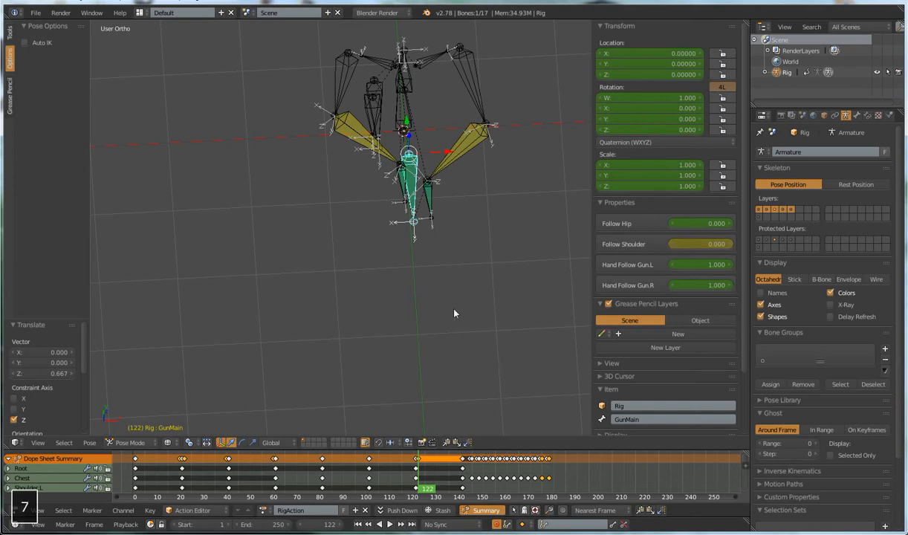
pyautogui.press('g')
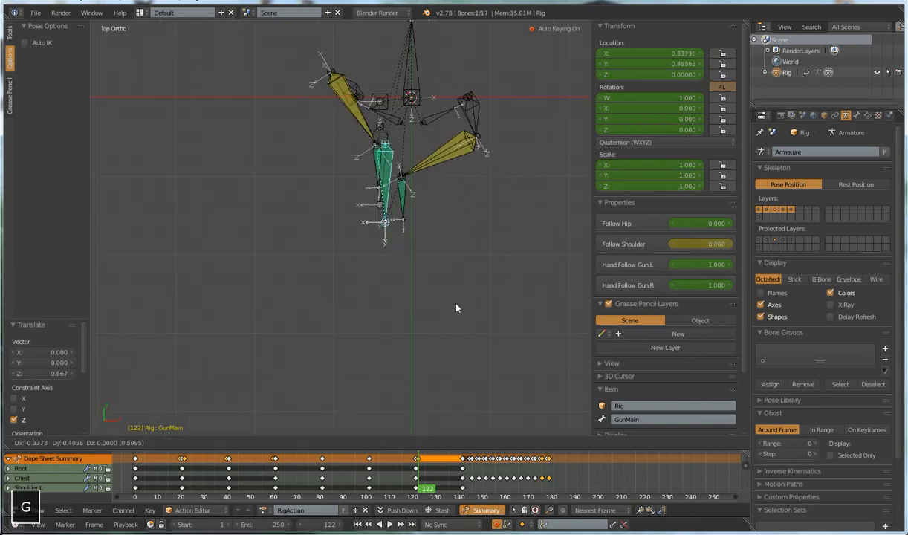
pyautogui.click(453, 294)
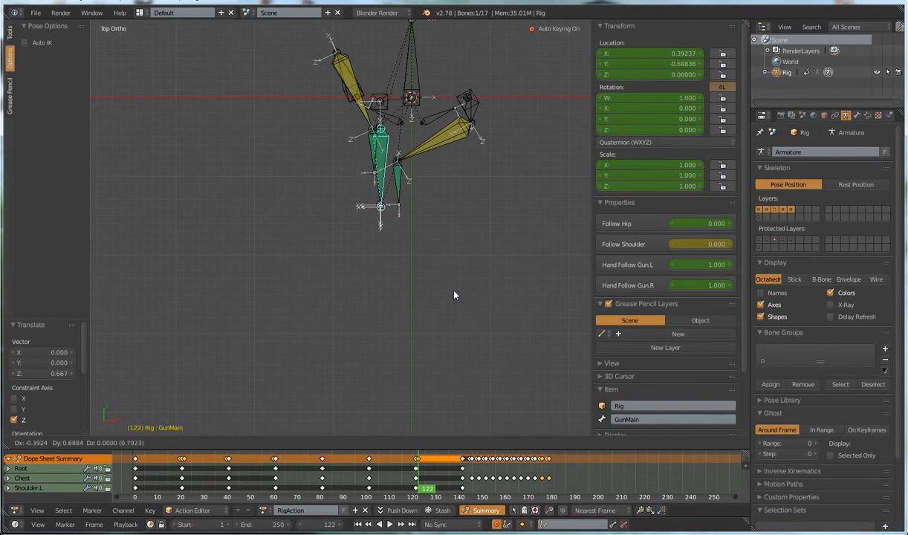
# In left side view, raise GunMain about 0.668 along global Z to shoulder height and nudge it about 0.010 along Y.
pyautogui.press('ctrl+KP_1')
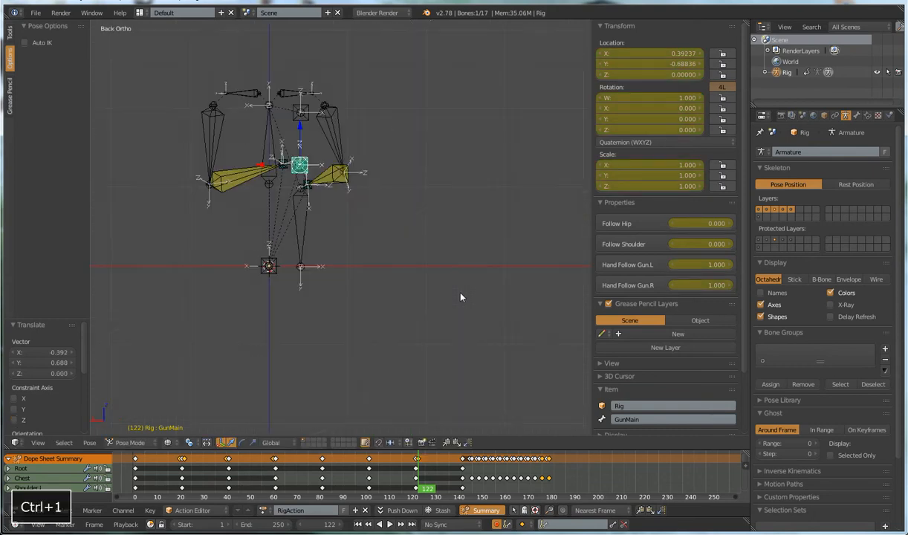
pyautogui.press('ctrl+KP_3')
pyautogui.press('g')
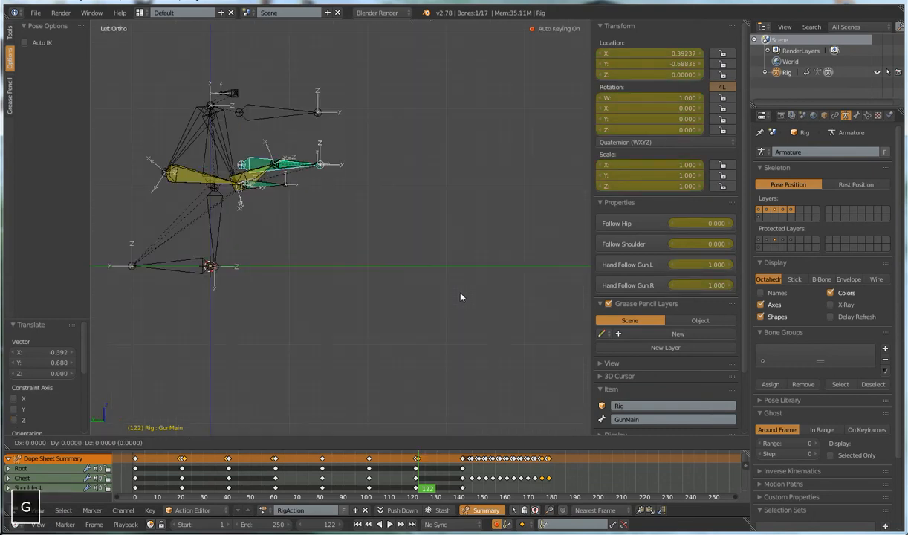
pyautogui.press('z')
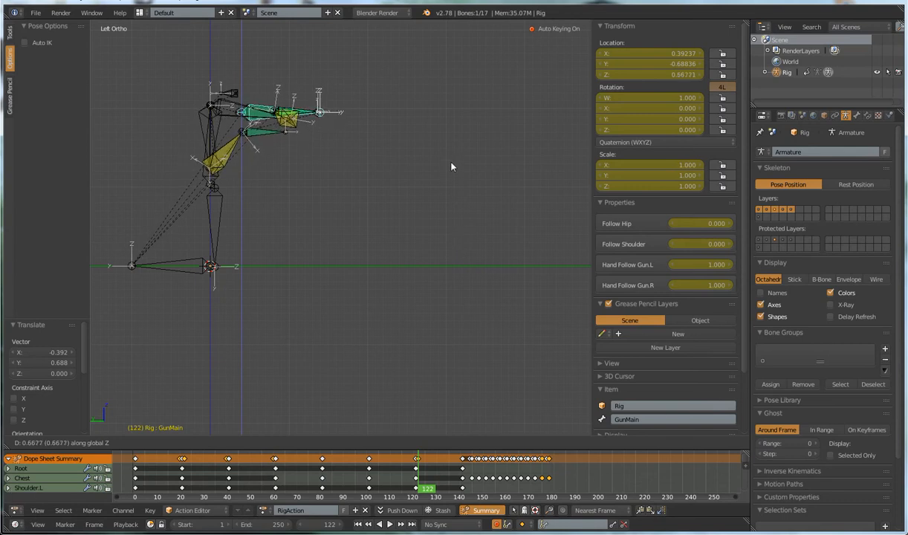
pyautogui.click(451, 166)
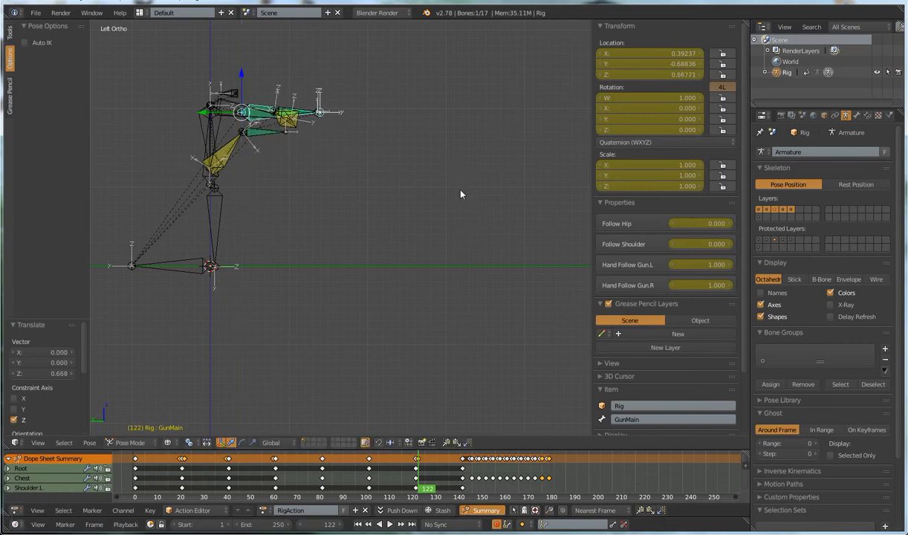
pyautogui.press('g')
pyautogui.press('y')
pyautogui.click(451, 199)
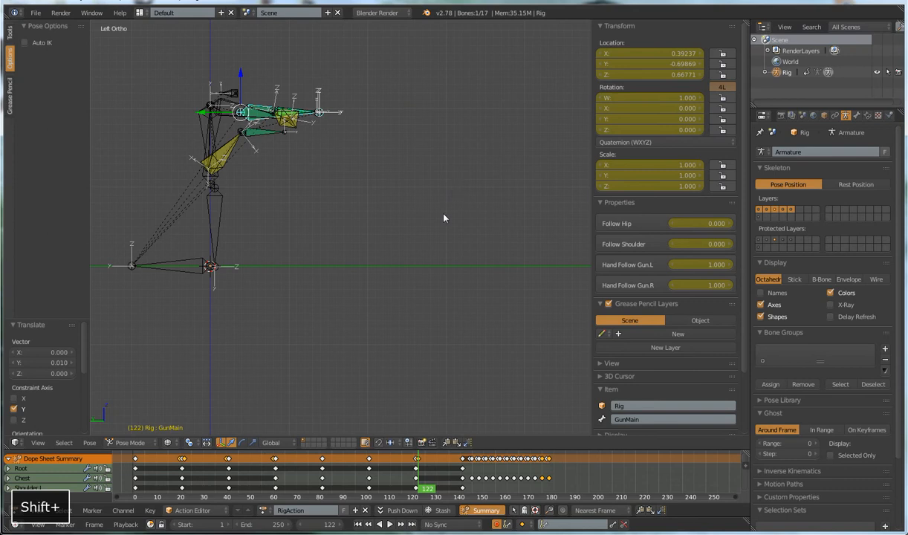
# Play and scrub the animation between about frames 113 and 135 to check the gun's shoulder-to-hands transition.
pyautogui.hotkey('shift', 'alt', 'a')
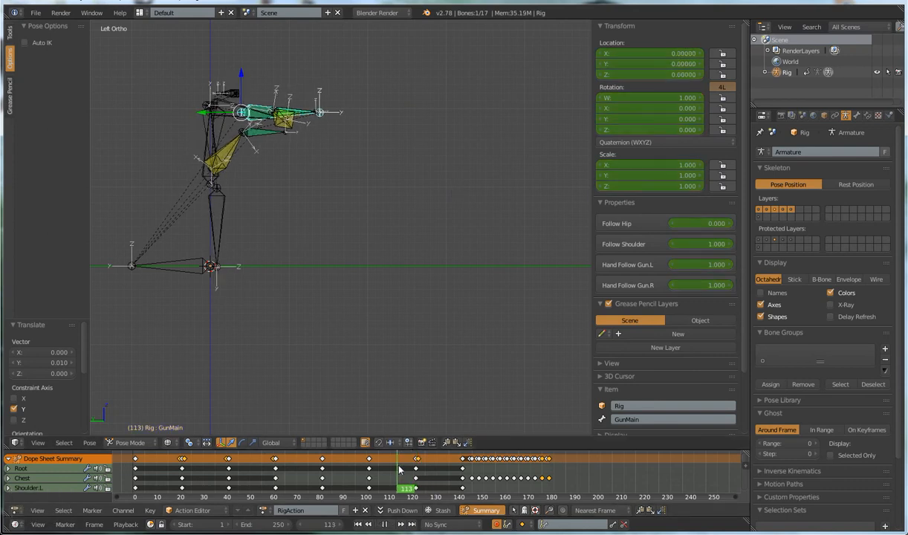
pyautogui.click(415, 473)
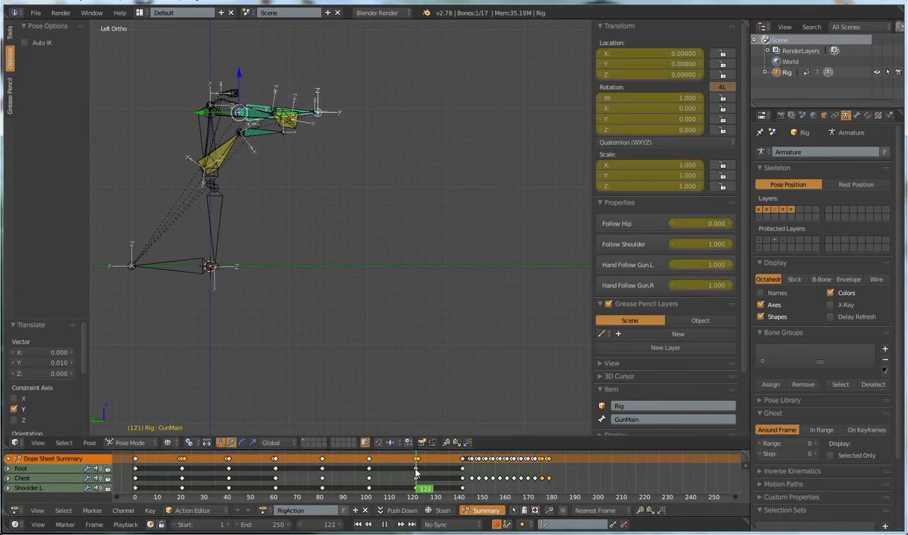
pyautogui.moveTo(417, 474); pyautogui.dragTo(449, 492)
pyautogui.moveTo(475, 285); pyautogui.dragTo(413, 353, button='middle')
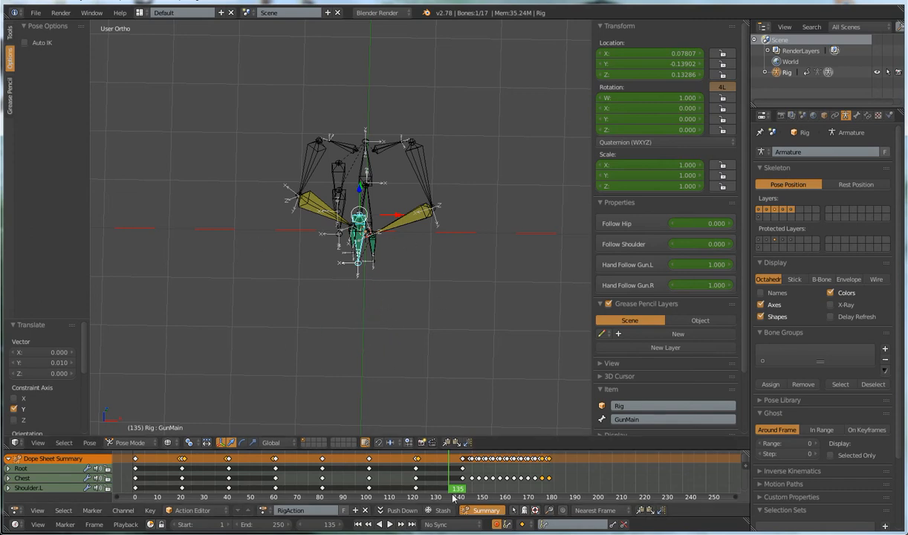
pyautogui.hotkey('alt', 'a')
# At frame 15, move Hand.IK.R toward the holstered gun in front view and rotate it about -19.8°.
pyautogui.click(144, 488)
pyautogui.moveTo(144, 488); pyautogui.dragTo(162, 483)
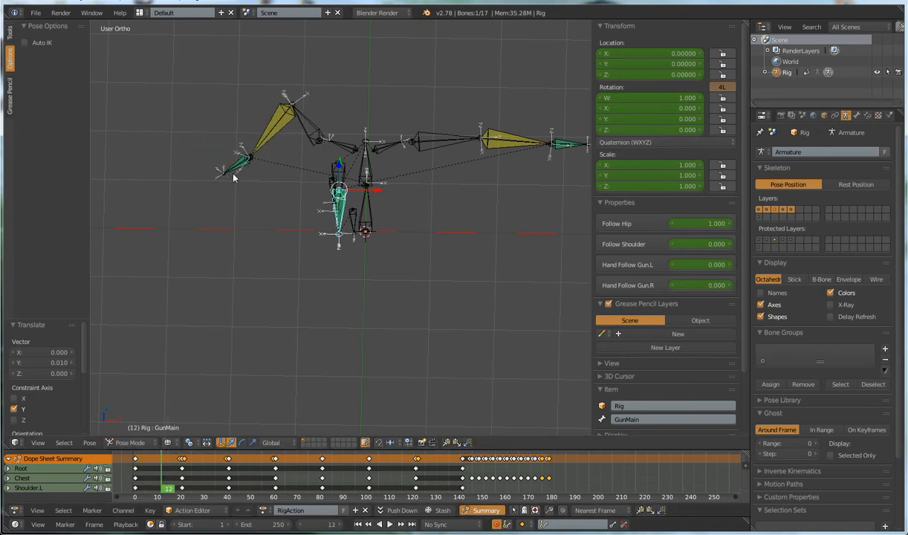
pyautogui.moveTo(165, 480)
pyautogui.mouseDown()
pyautogui.moveTo(176, 484)
pyautogui.moveTo(139, 484)
pyautogui.moveTo(177, 488)
pyautogui.moveTo(145, 488)
pyautogui.moveTo(170, 497)
pyautogui.mouseUp()
pyautogui.moveTo(322, 238); pyautogui.dragTo(336, 283, button='middle')
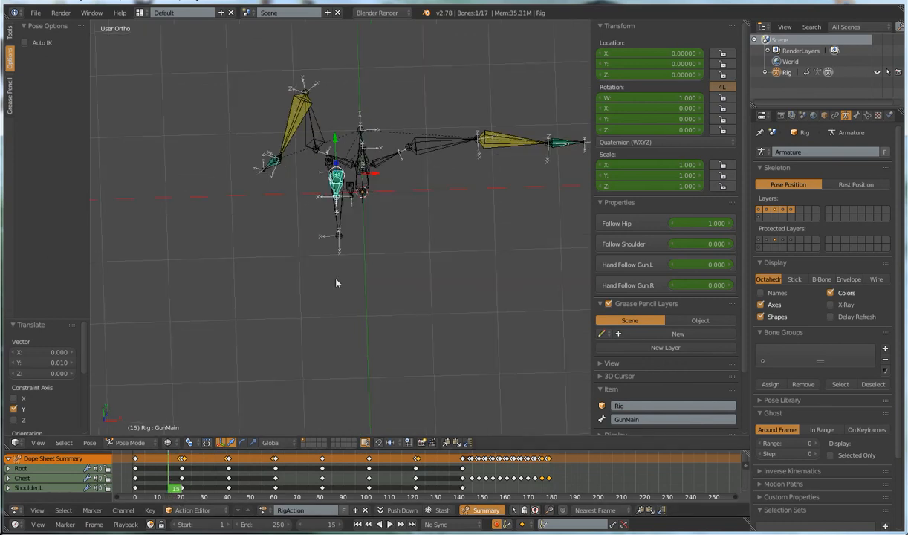
pyautogui.press('KP_7')
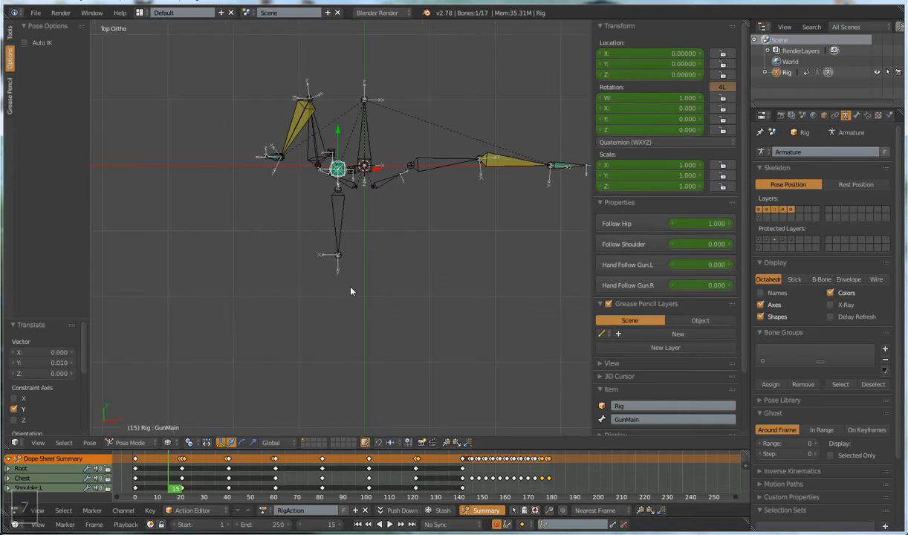
pyautogui.press('KP_1')
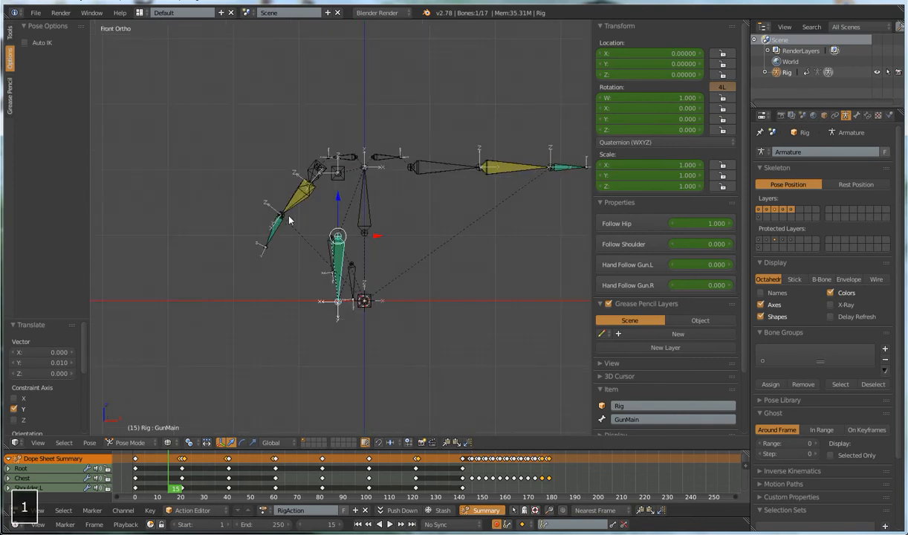
pyautogui.rightClick(273, 236)
pyautogui.press('g')
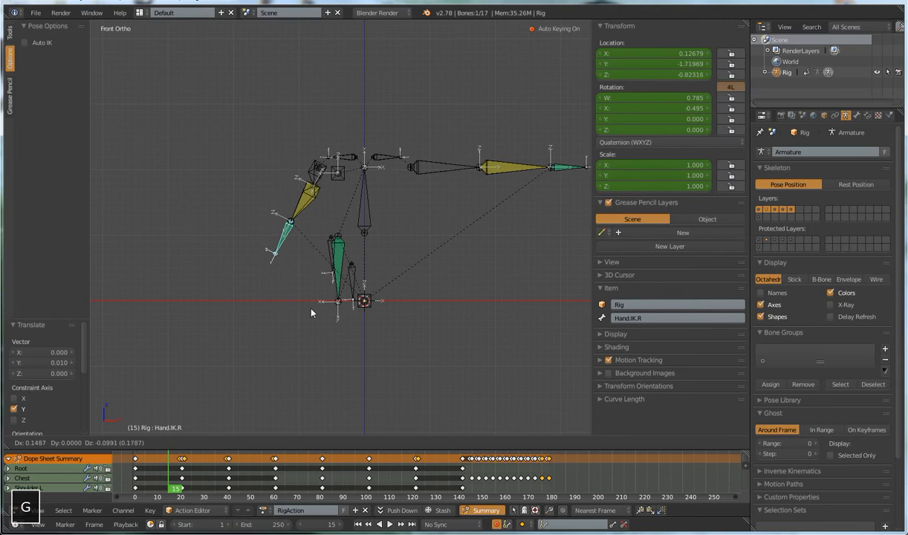
pyautogui.click(324, 313)
pyautogui.press('r')
# Move Hand.IK.R slightly closer to the gun at the hip and rotate it about another -4.9°.
pyautogui.press('g')
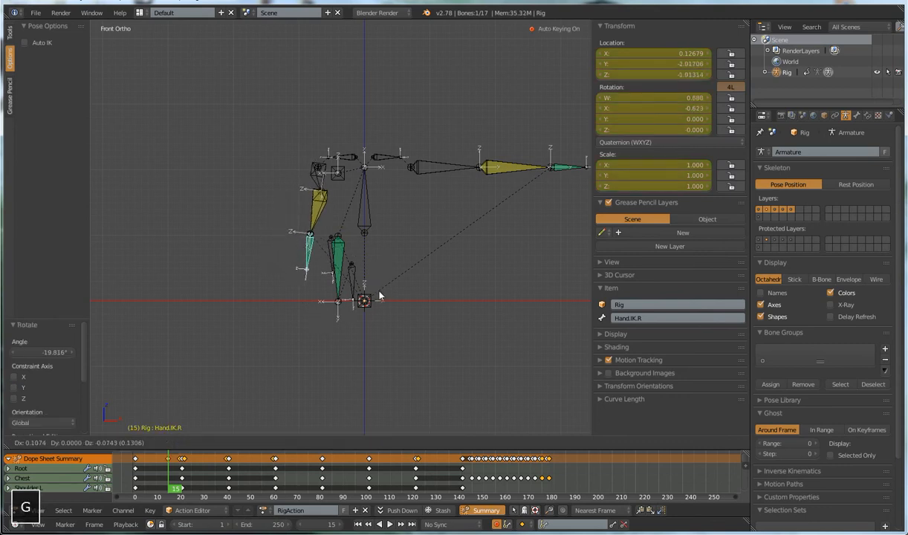
pyautogui.click(372, 286)
pyautogui.press('r')
pyautogui.click(377, 286)
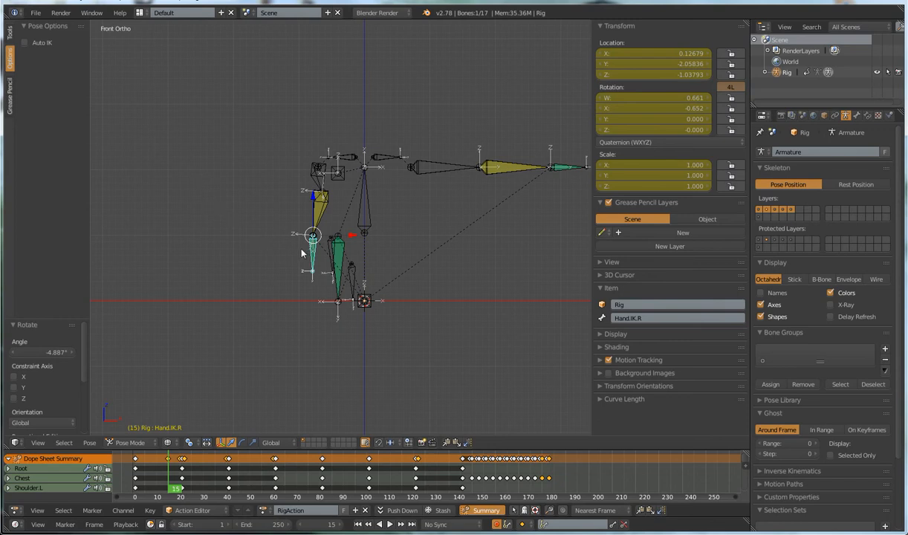
# At frame 36, rotate the GunMain bone about -5.67° around global X.
pyautogui.moveTo(171, 474); pyautogui.dragTo(202, 482)
pyautogui.moveTo(307, 373); pyautogui.dragTo(442, 379, button='middle')
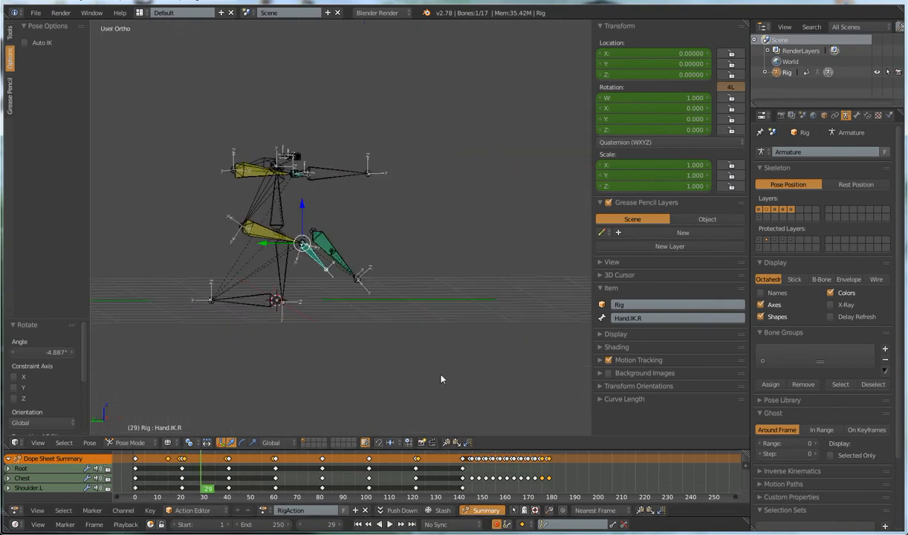
pyautogui.moveTo(194, 482); pyautogui.dragTo(219, 491)
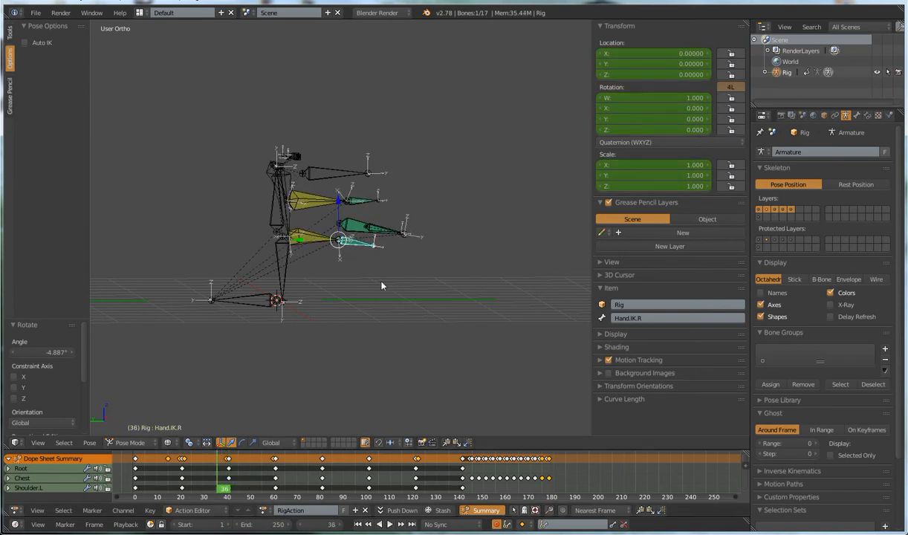
pyautogui.rightClick(351, 225)
pyautogui.press('r')
pyautogui.press('x')
pyautogui.click(446, 374)
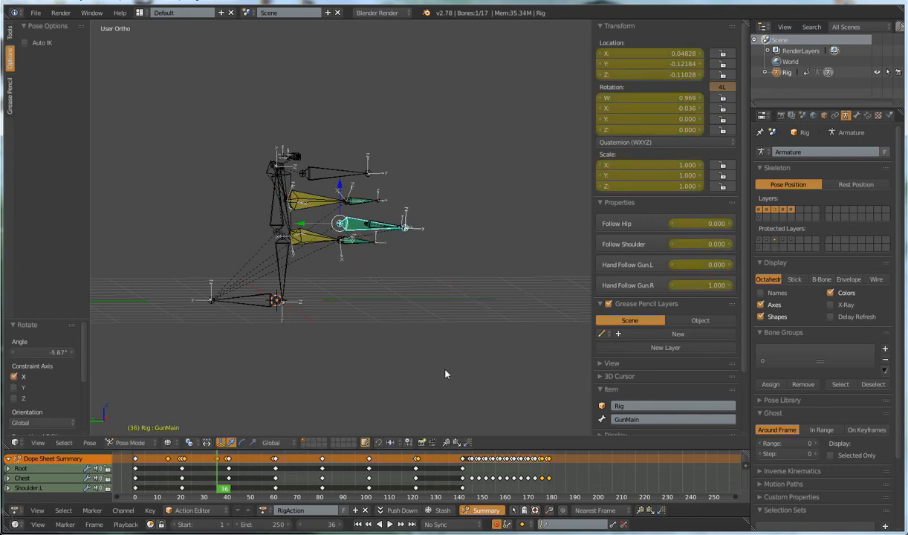
# In left side view at frame 36, move GunMain about -0.092 in Y and 0.124 in Z.
pyautogui.press('ctrl+KP_3')
pyautogui.press('g')
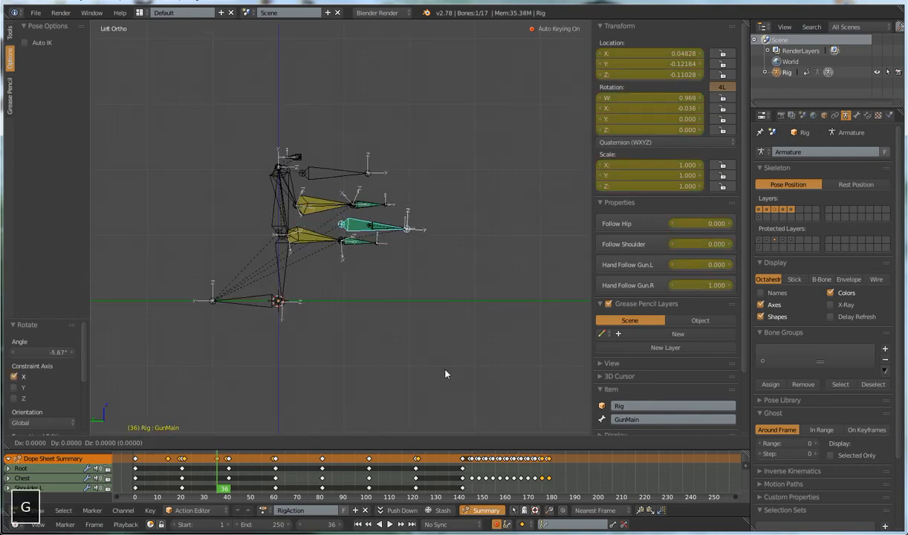
pyautogui.click(505, 289)
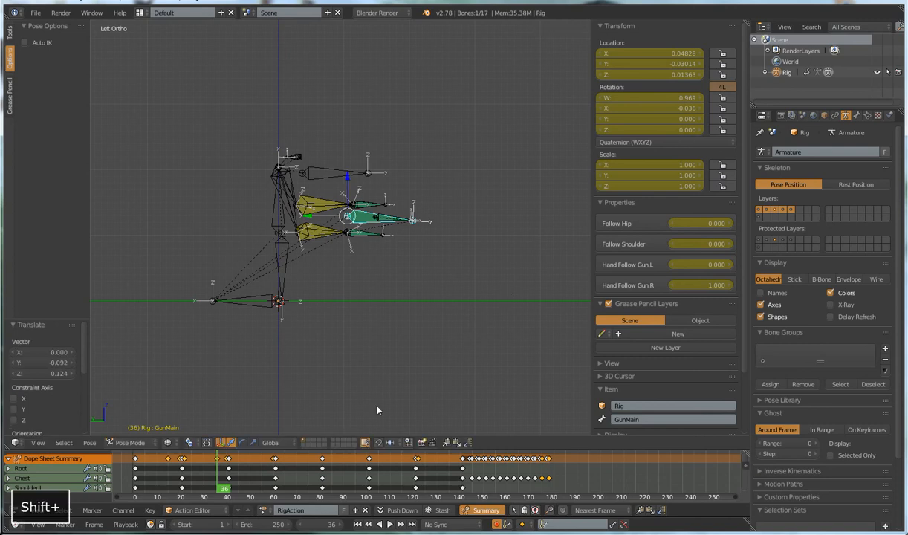
# At frame 56, move GunMain about 0.082 in Y and 0.151 in Z.
pyautogui.moveTo(217, 472); pyautogui.dragTo(265, 497)
pyautogui.press('g')
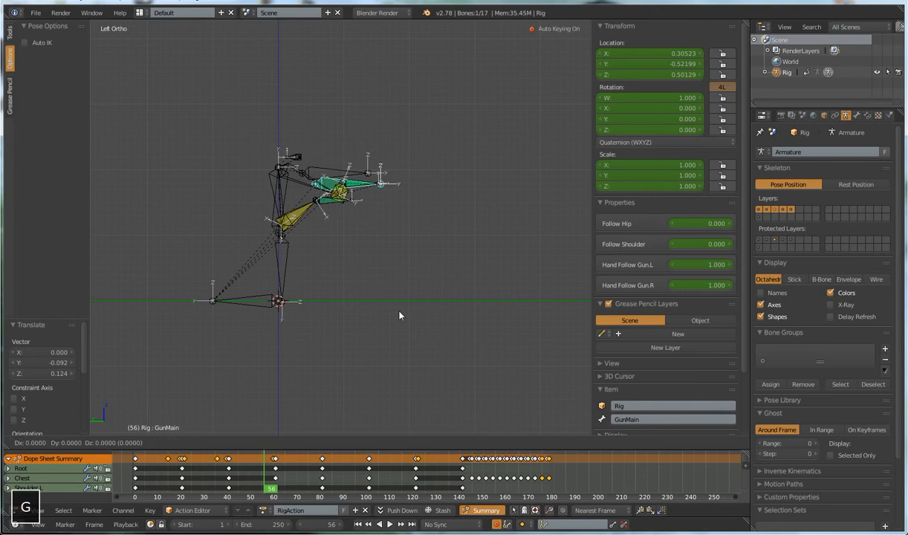
pyautogui.keyDown('shift'); pyautogui.click(347, 217); pyautogui.keyUp('shift')
# At frame 135, rotate GunMain about -4.875° around X and move it about -0.057 in Y and -0.113 in Z.
pyautogui.moveTo(265, 476); pyautogui.dragTo(448, 439)
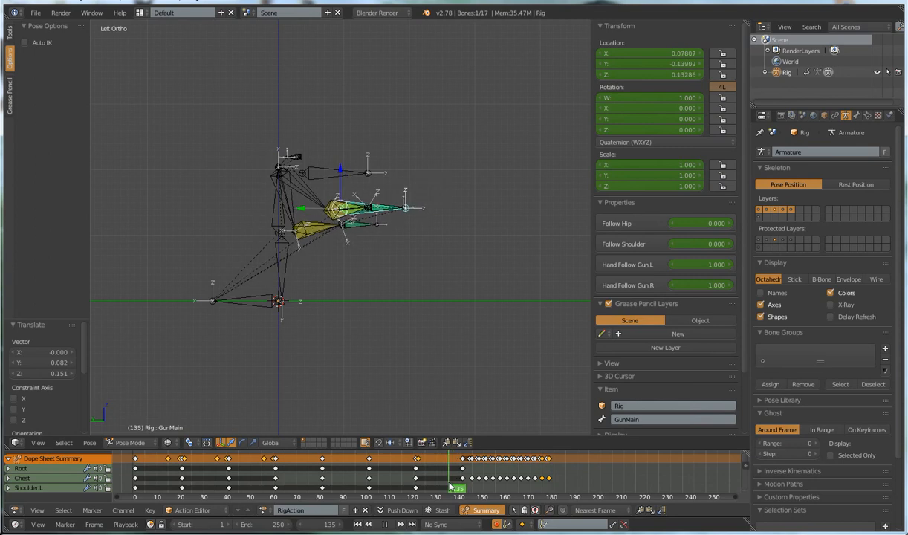
pyautogui.press('r')
pyautogui.press('x')
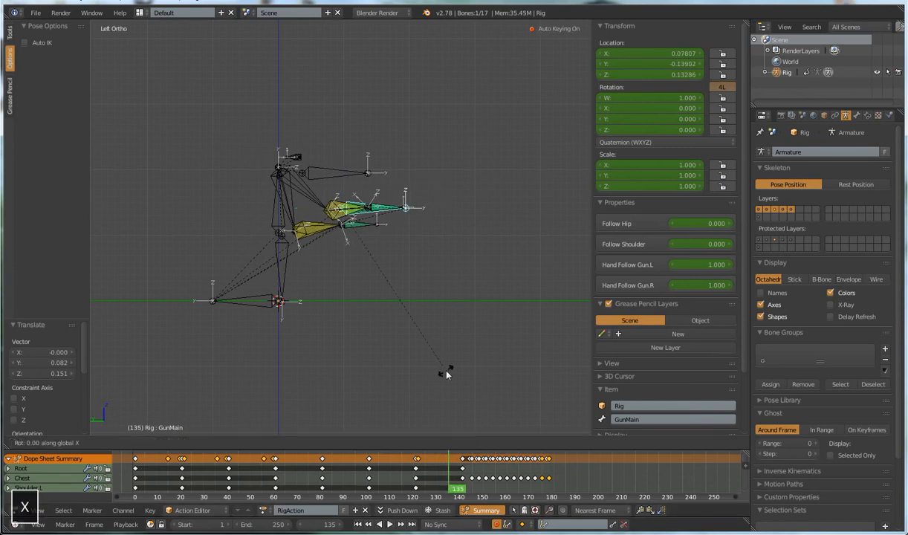
pyautogui.keyDown('shift'); pyautogui.click(371, 289); pyautogui.keyUp('shift')
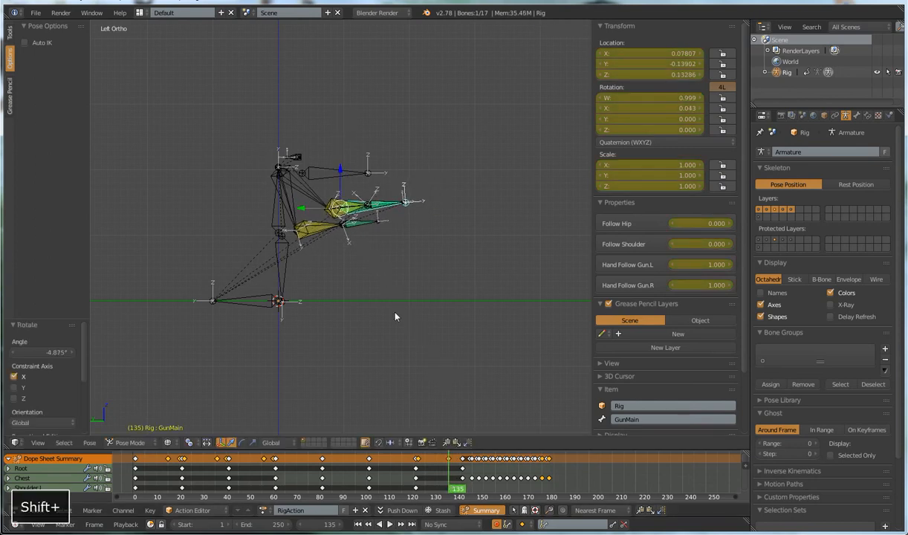
pyautogui.press('g')
pyautogui.keyDown('shift'); pyautogui.click(413, 368); pyautogui.keyUp('shift')
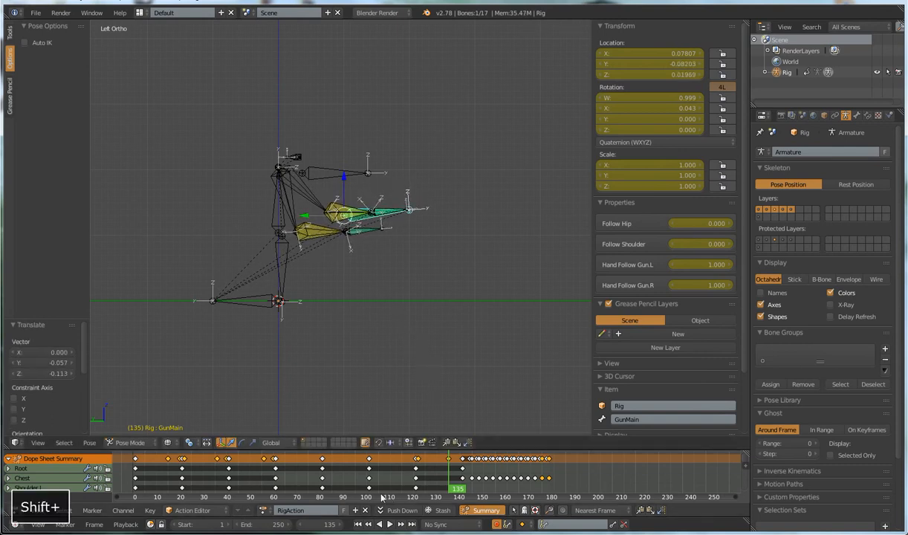
# Play back the animation from the beginning and view the rig from several angles to review the transitions and recoil.
pyautogui.hotkey('alt', 'a')
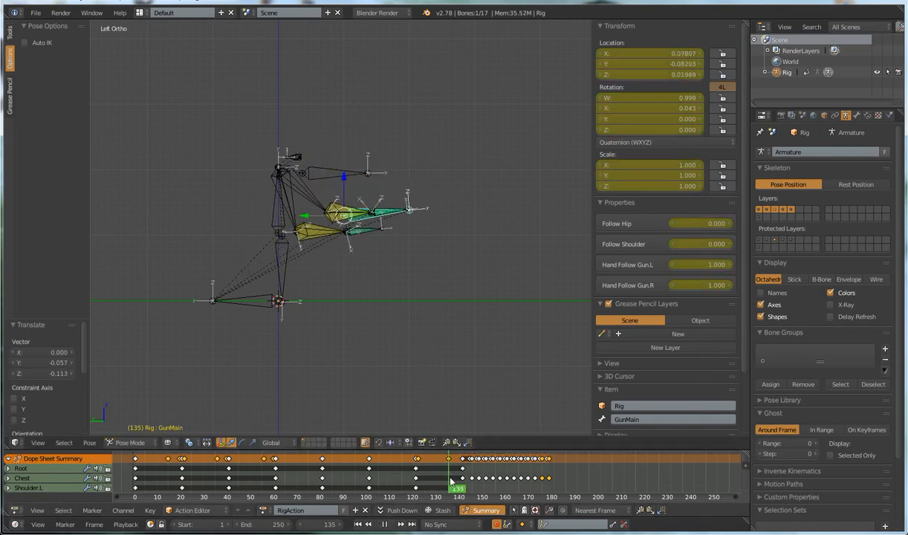
pyautogui.moveTo(470, 478); pyautogui.dragTo(529, 489)
pyautogui.moveTo(461, 304); pyautogui.dragTo(360, 291, button='middle')
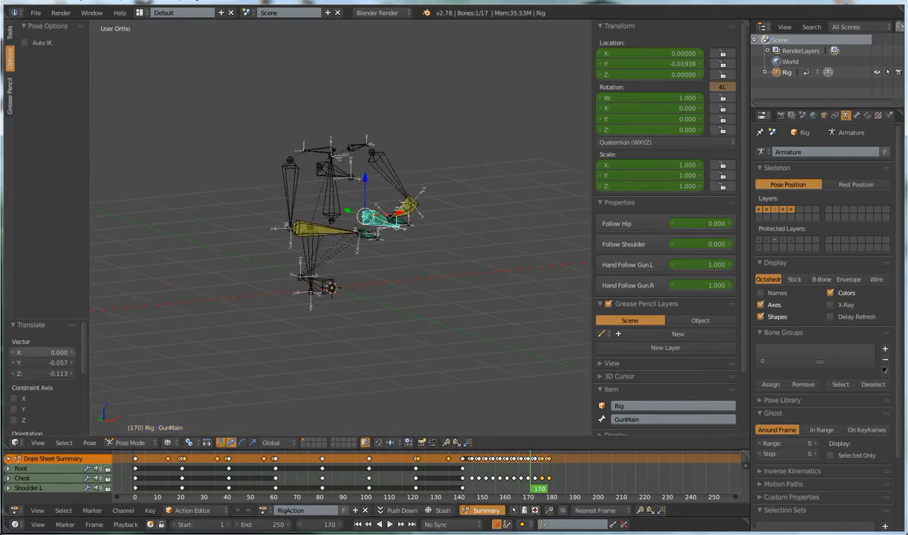
pyautogui.moveTo(298, 335); pyautogui.dragTo(343, 319, button='middle')
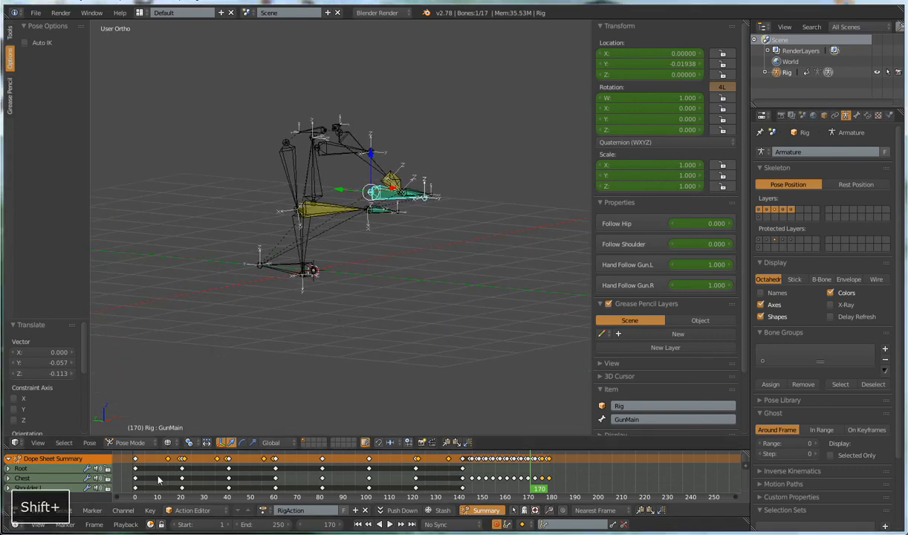
pyautogui.hotkey('shift', 'Left')
pyautogui.hotkey('alt', 'a')
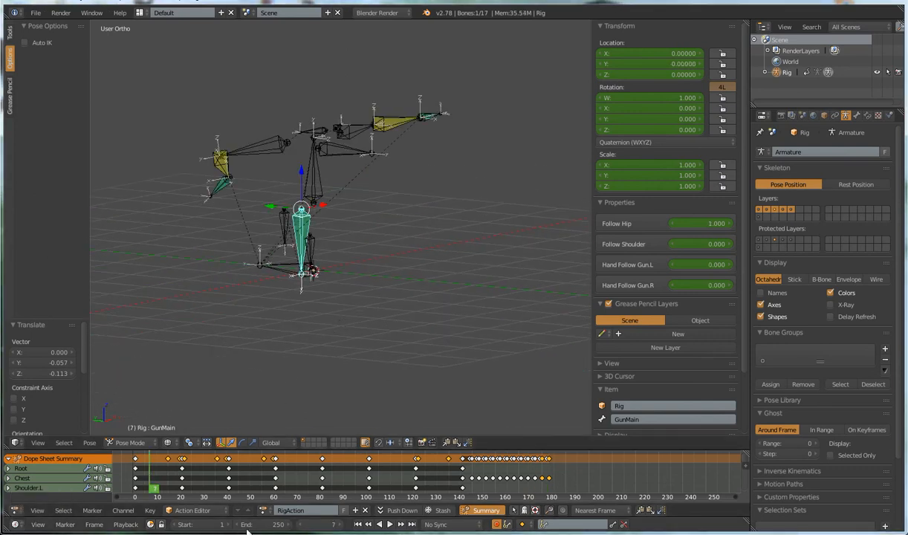
pyautogui.hotkey('alt', 'a')
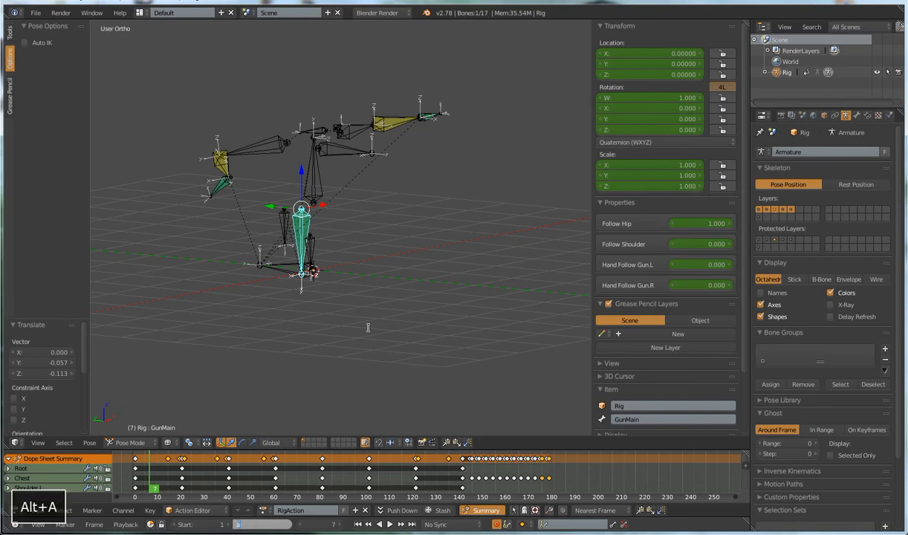
pyautogui.hotkey('alt', 'a')
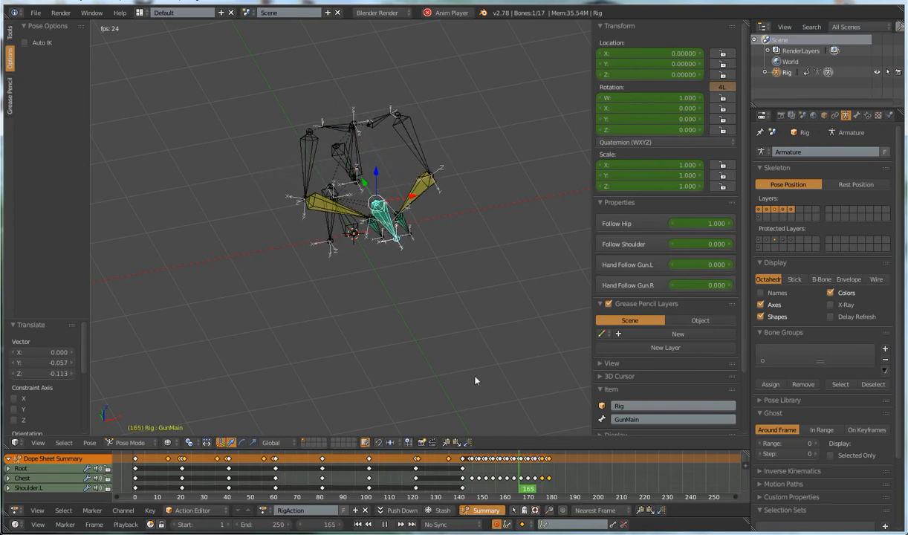
pyautogui.hotkey('alt', 'a')
# Scale all keyframes from frame 141 onward to about 0.716 around that frame and play back the recoil.
pyautogui.click(463, 462)
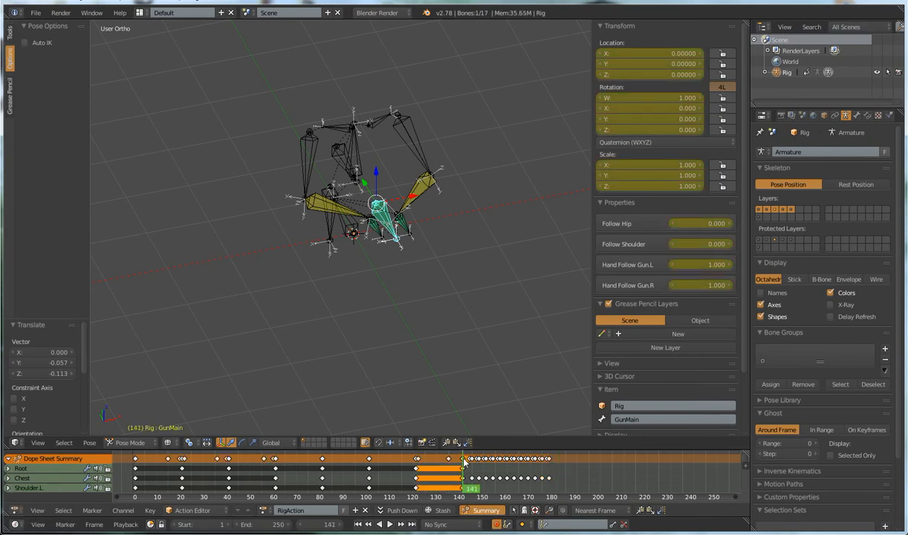
pyautogui.press(']')
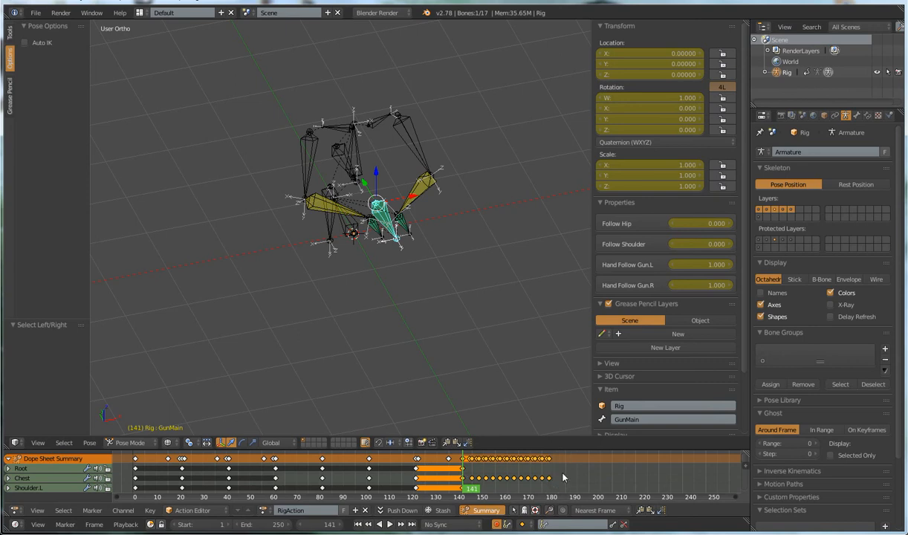
pyautogui.press('s')
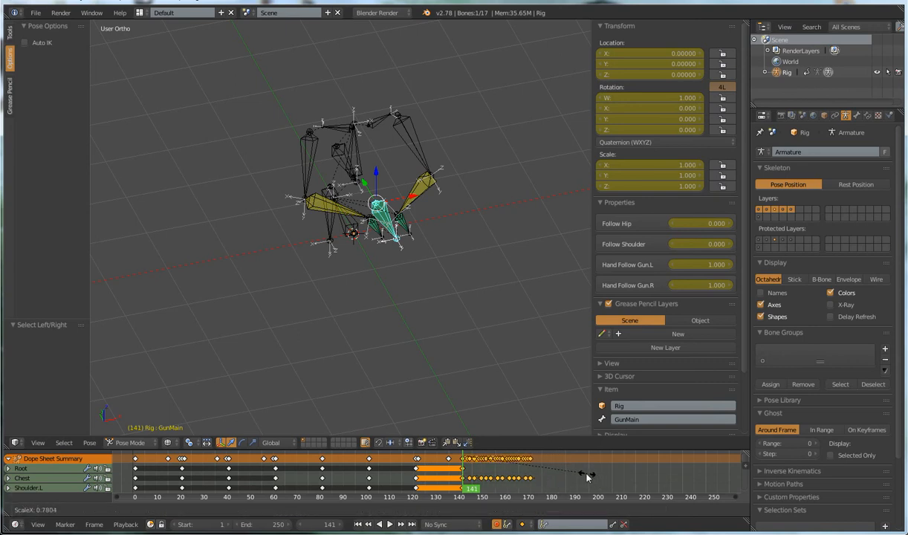
pyautogui.click(579, 476)
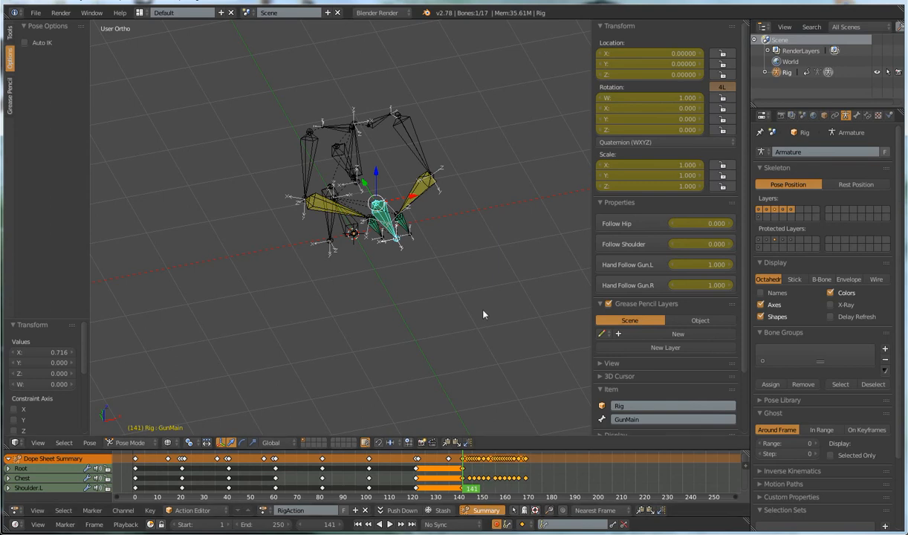
pyautogui.hotkey('alt', 'a')
pyautogui.hotkey('alt', 'a')
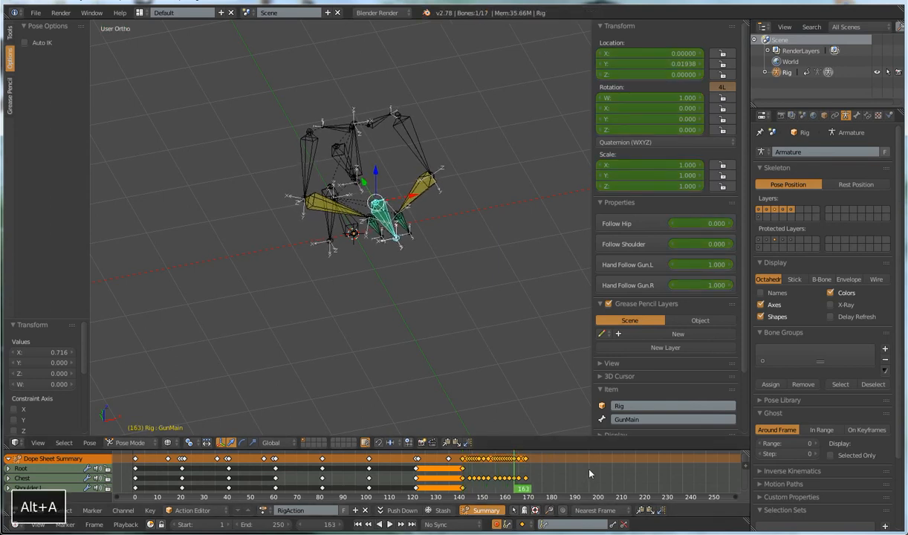
# Scale the selected recoil keyframes by a further 0.825 or so around frame 141 and play back the faster recoil.
pyautogui.click(461, 455)
pyautogui.press('s')
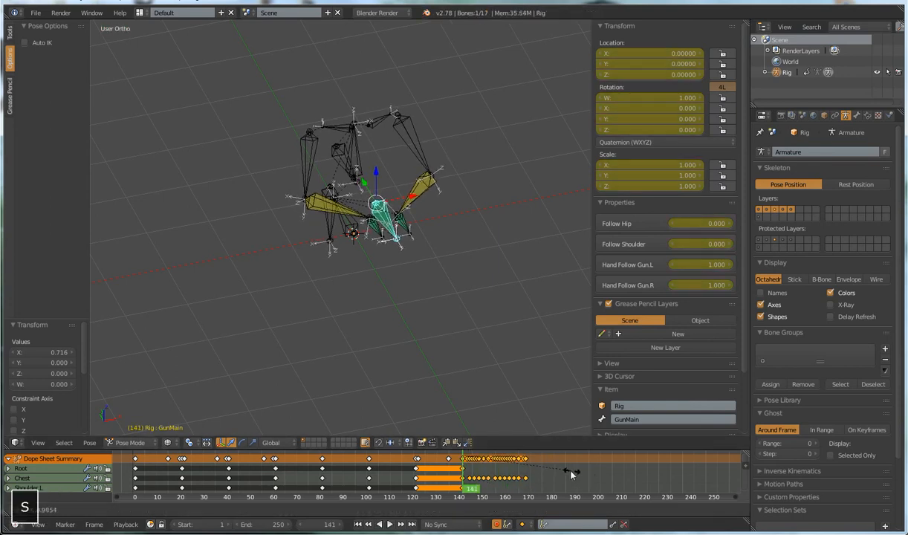
pyautogui.click(556, 473)
pyautogui.hotkey('alt', 'a')
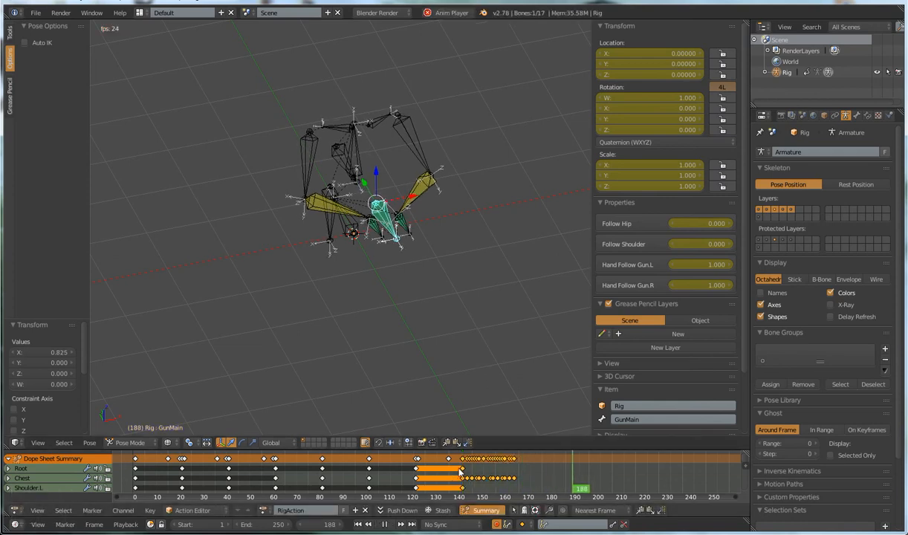
pyautogui.hotkey('alt', 'a')
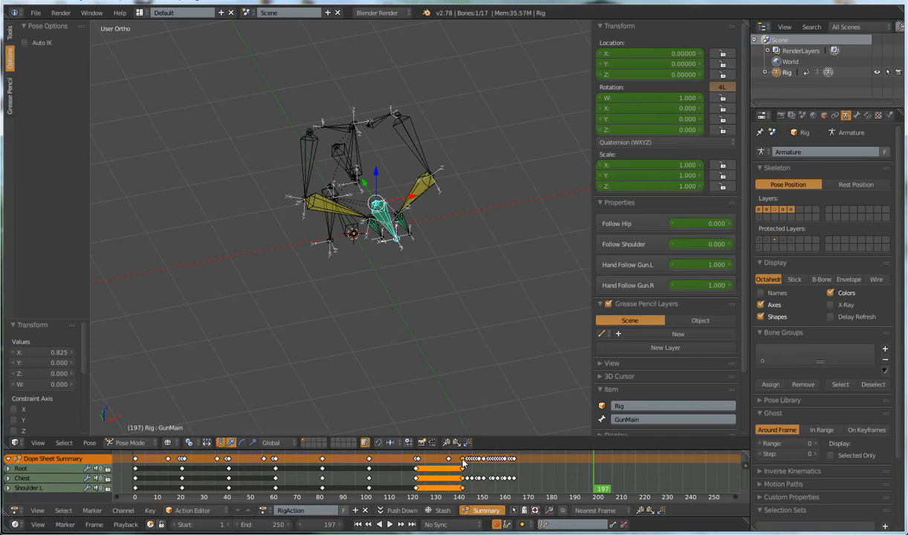
# Duplicate the keyframes from frame 141 onward twice, starting the copies at about frames 170 and 196, and play back the repeated recoil.
pyautogui.click(462, 462)
pyautogui.press(']')
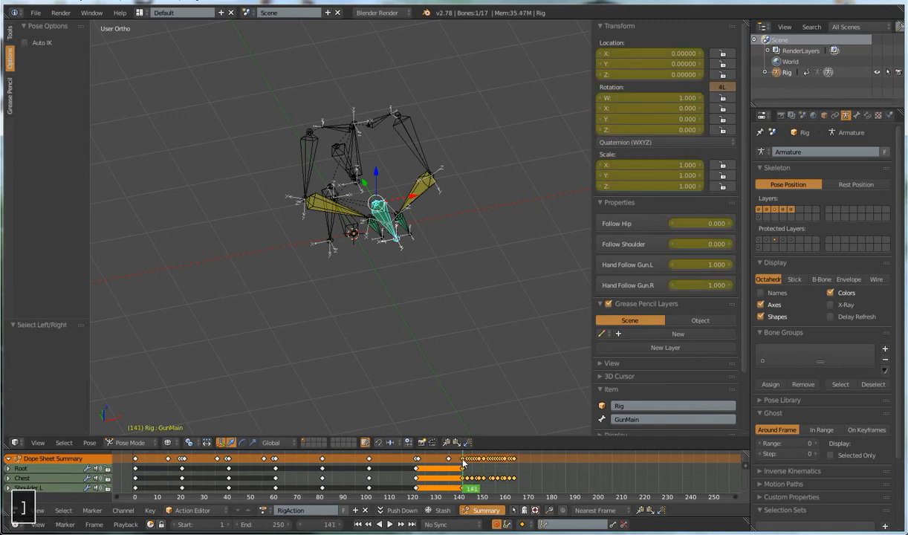
pyautogui.hotkey('shift', 'd')
pyautogui.click(548, 492)
pyautogui.hotkey('shift', 'd')
pyautogui.click(585, 465)
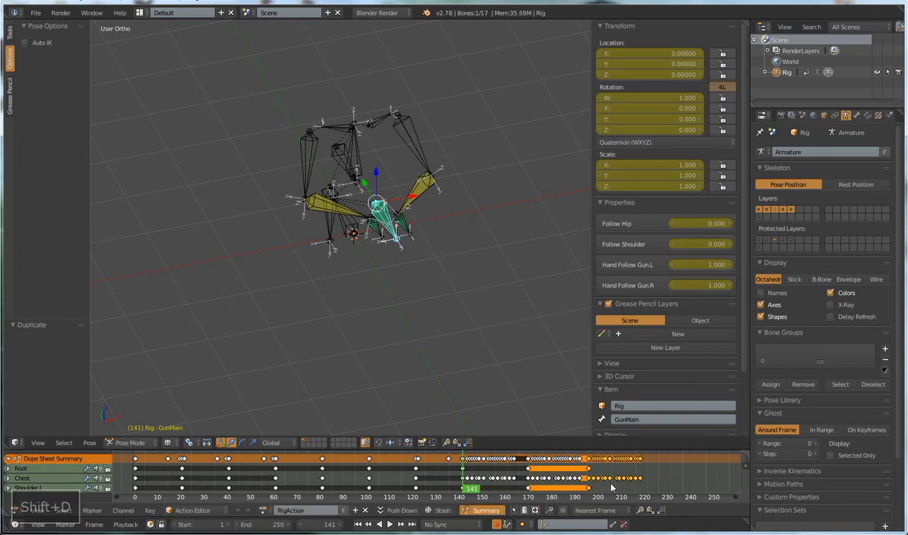
pyautogui.hotkey('alt', 'a')
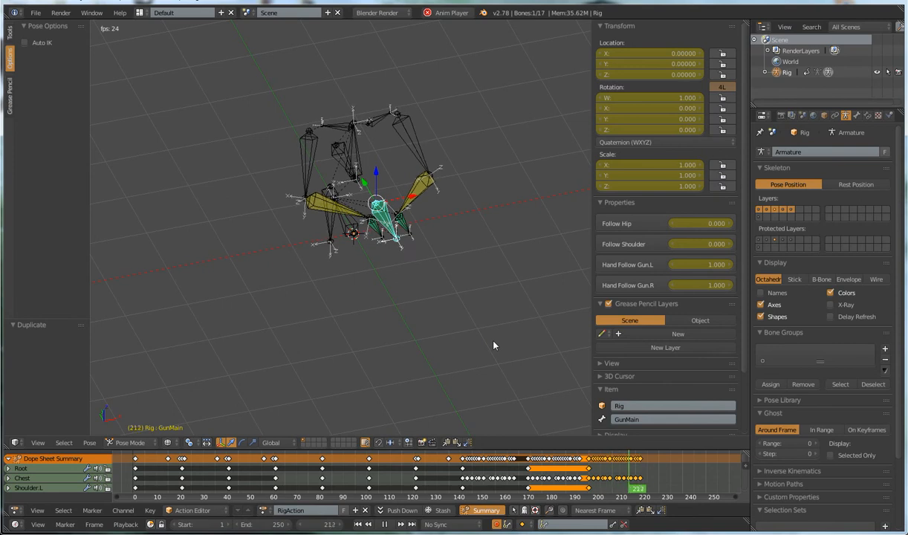
pyautogui.hotkey('alt', 'a')
# Move every keyframe after the frame 0 pose, including the in-between near frame 15, about 4 frames earlier.
pyautogui.click(137, 462)
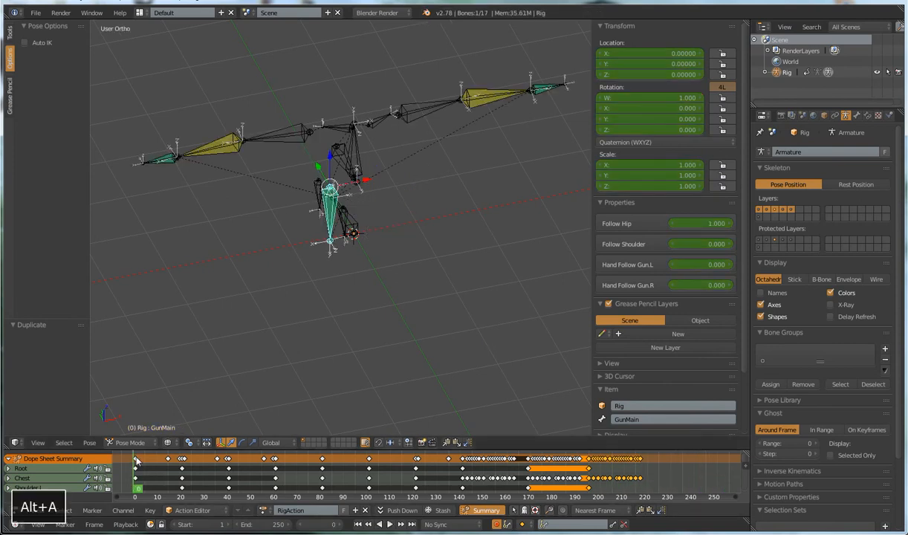
pyautogui.keyDown('shift'); pyautogui.click(182, 460); pyautogui.keyUp('shift')
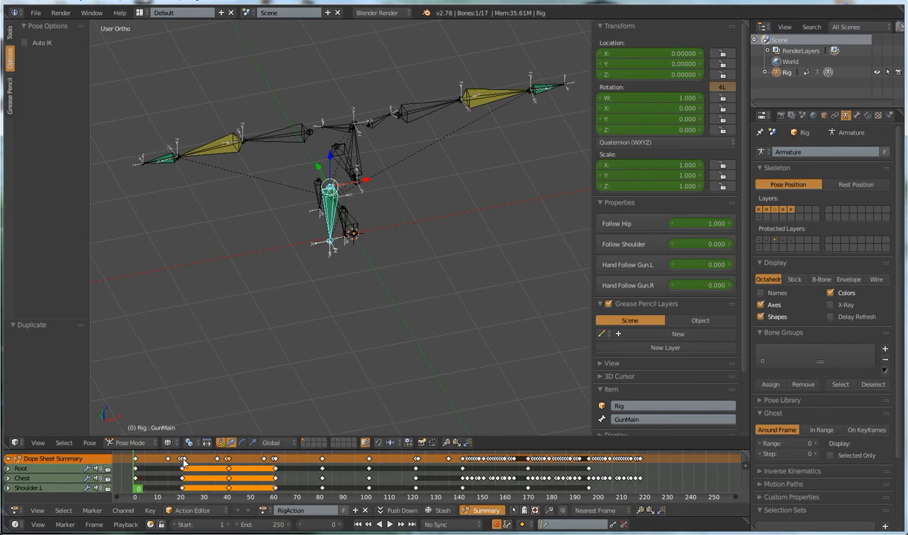
pyautogui.click(183, 459)
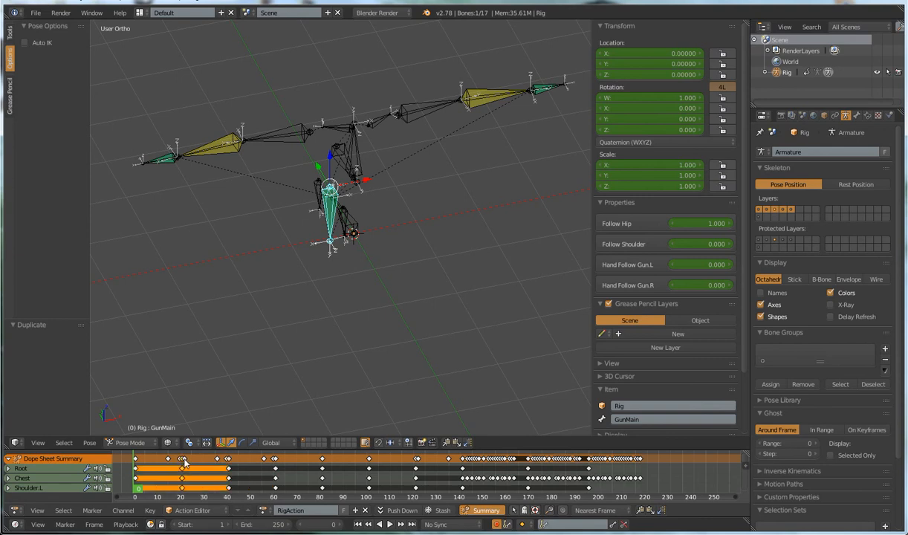
pyautogui.hotkey('alt', 'a')
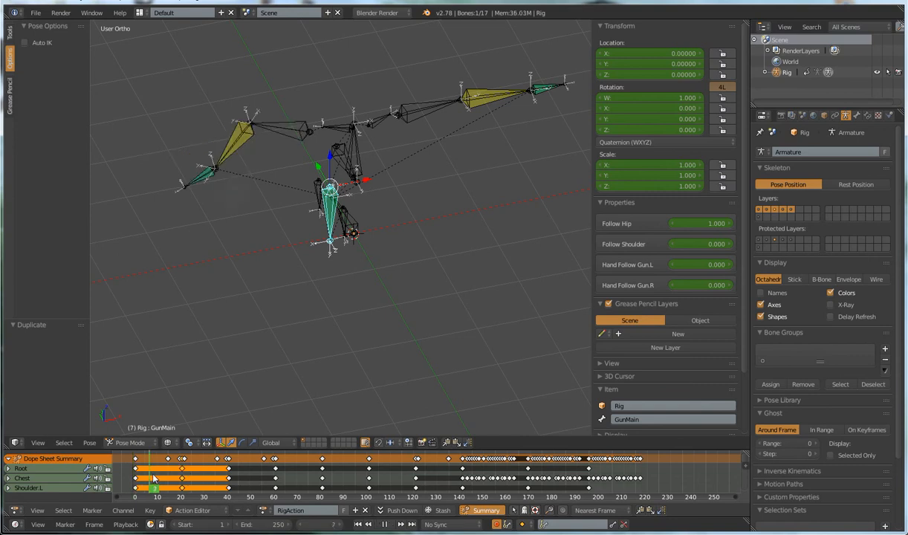
pyautogui.hotkey('alt', 'a')
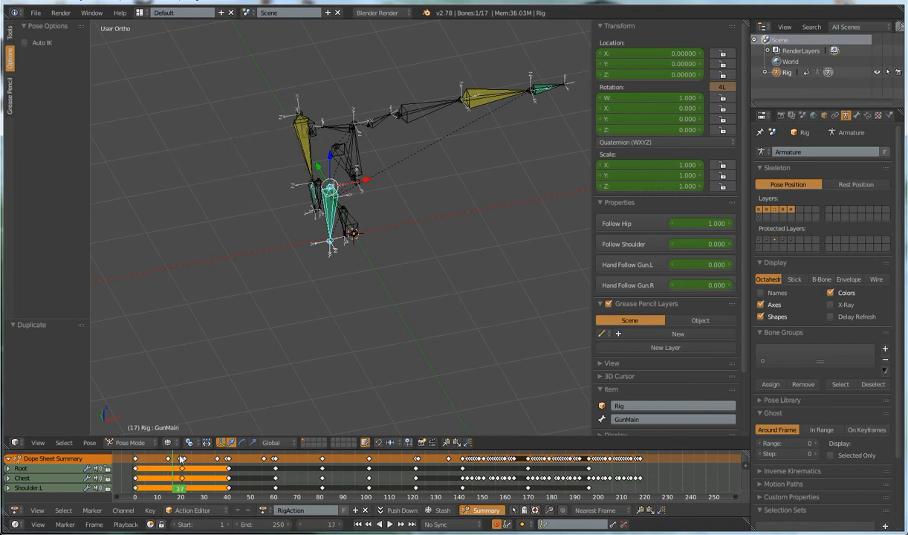
pyautogui.click(178, 459)
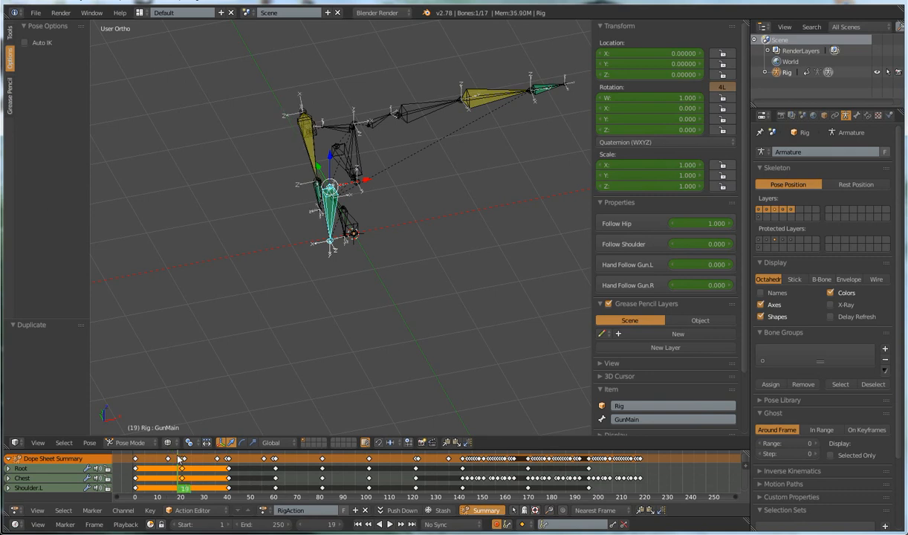
pyautogui.press(']')
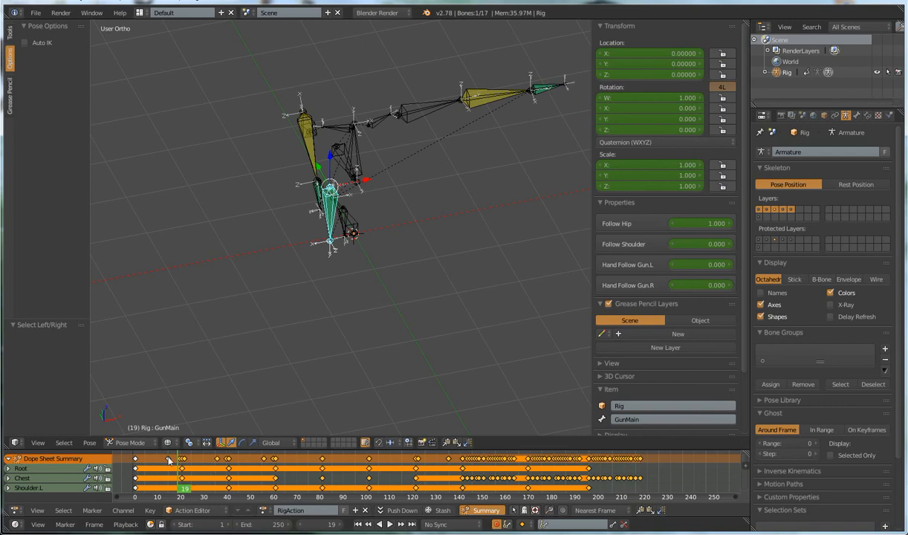
pyautogui.keyDown('shift'); pyautogui.rightClick(169, 459); pyautogui.keyUp('shift')
pyautogui.press('g')
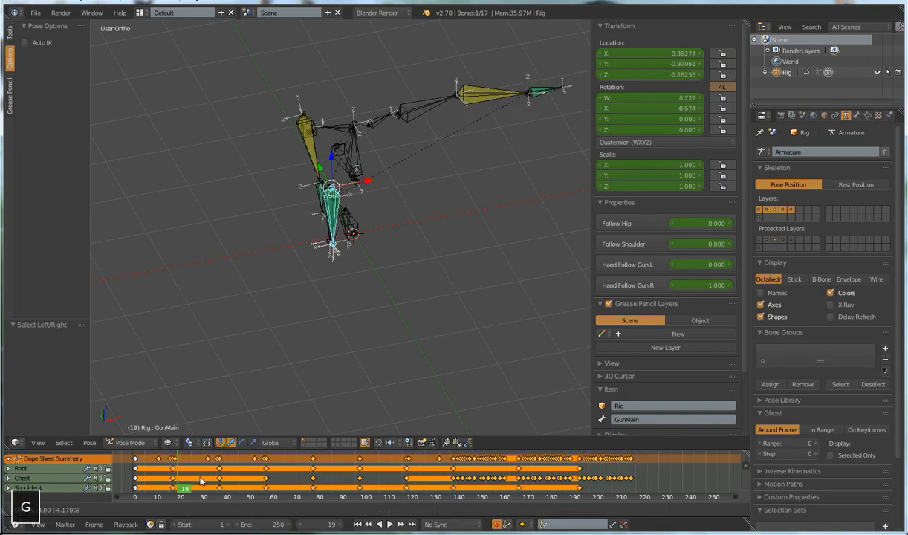
pyautogui.click(197, 479)
pyautogui.hotkey('alt', 'a')
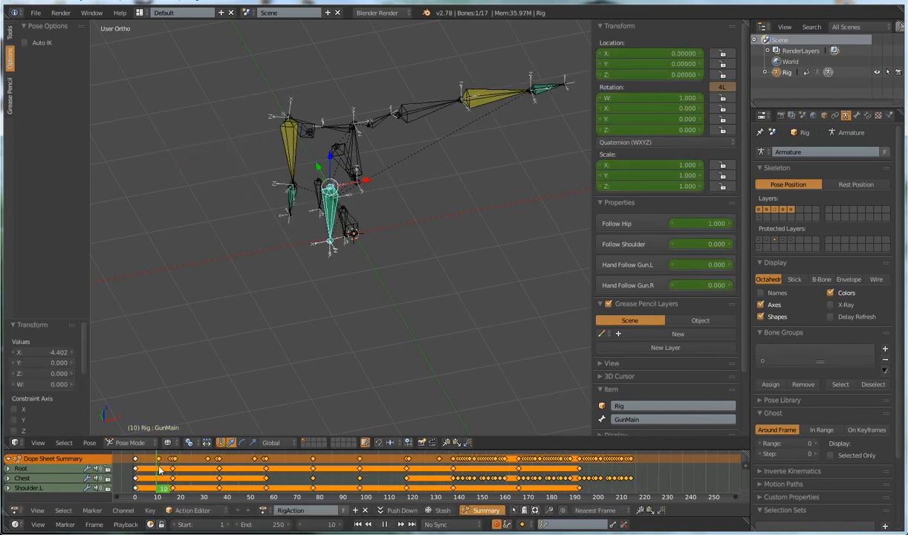
# Scrub through the hip-to-shoulder transitions and move all keyframes after frame 68 about 4 frames later.
pyautogui.moveTo(184, 485); pyautogui.dragTo(295, 497)
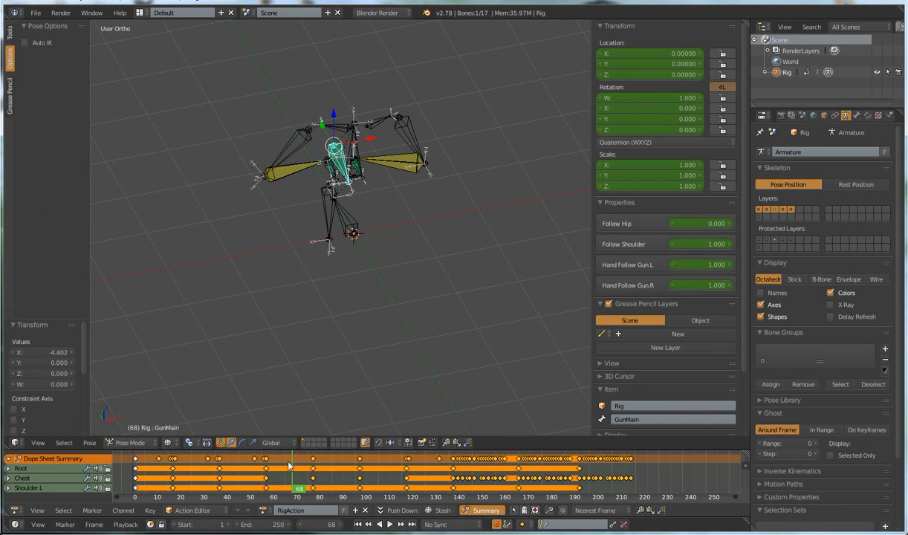
pyautogui.click(291, 465)
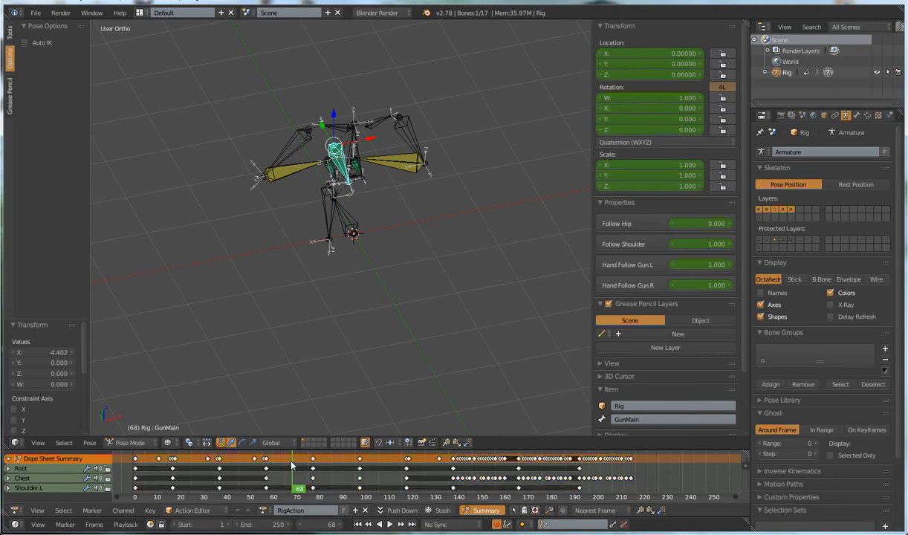
pyautogui.press(']')
pyautogui.press('g')
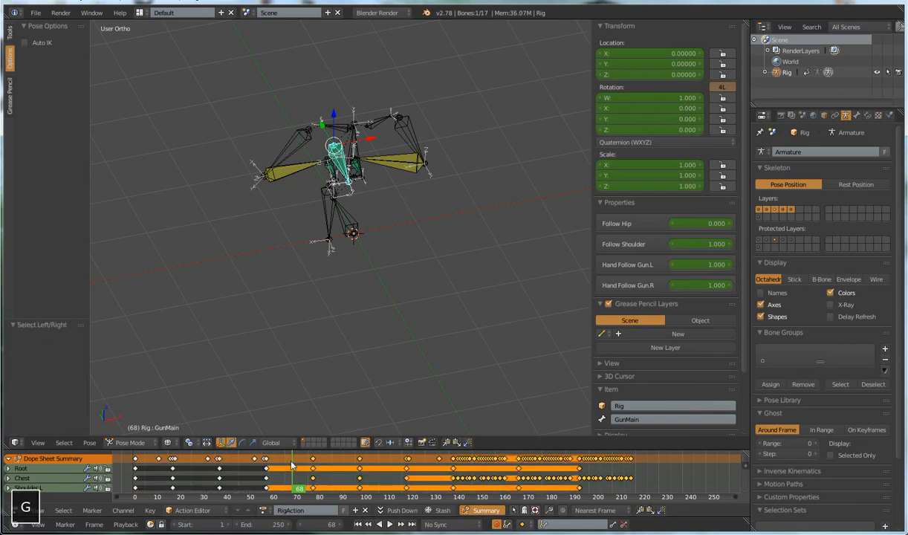
pyautogui.click(301, 468)
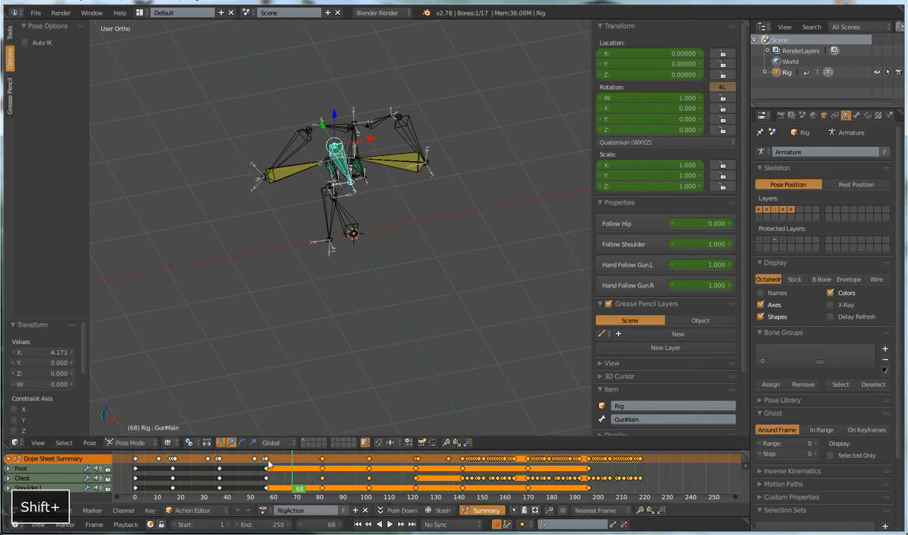
# Move all keyframes after frame 93 about 5 frames later.
pyautogui.click(353, 467)
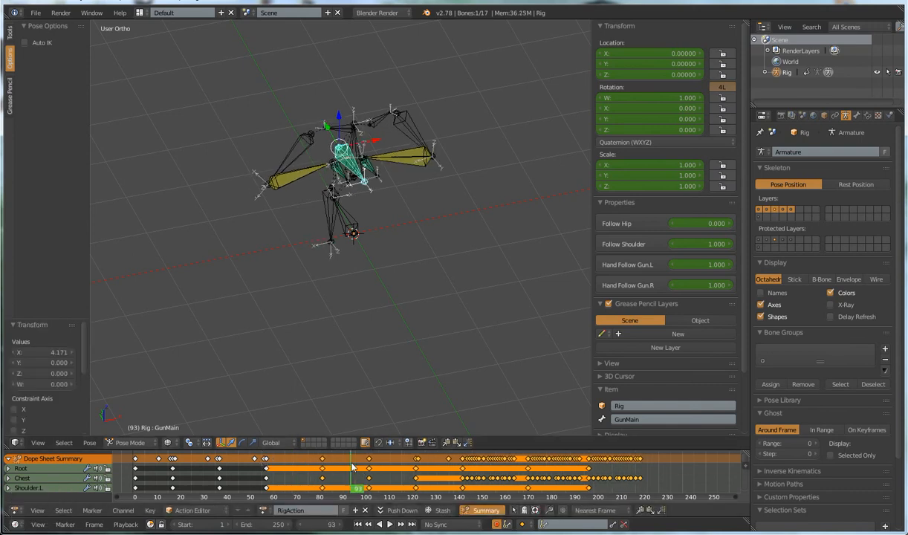
pyautogui.press(']')
pyautogui.press('g')
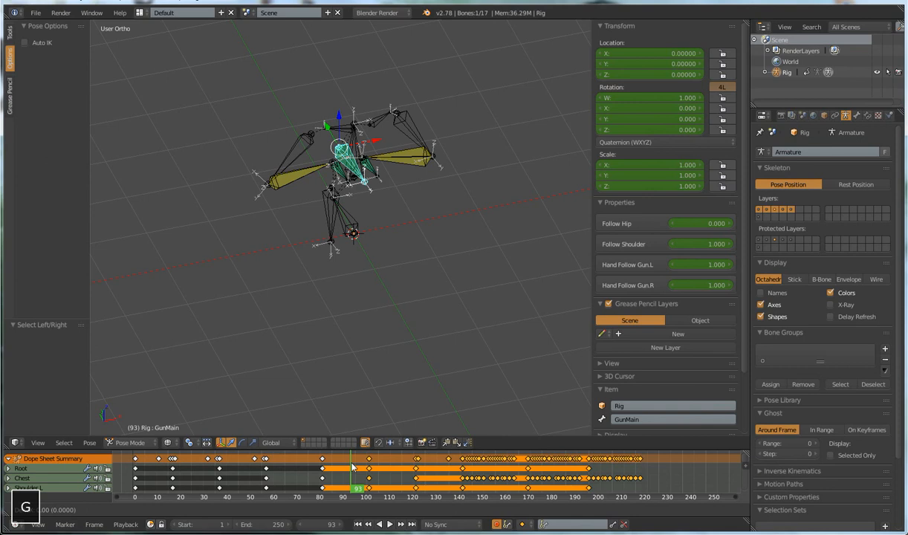
pyautogui.click(364, 468)
# Move all keyframes after frame 115 about 6 frames later.
pyautogui.click(402, 463)
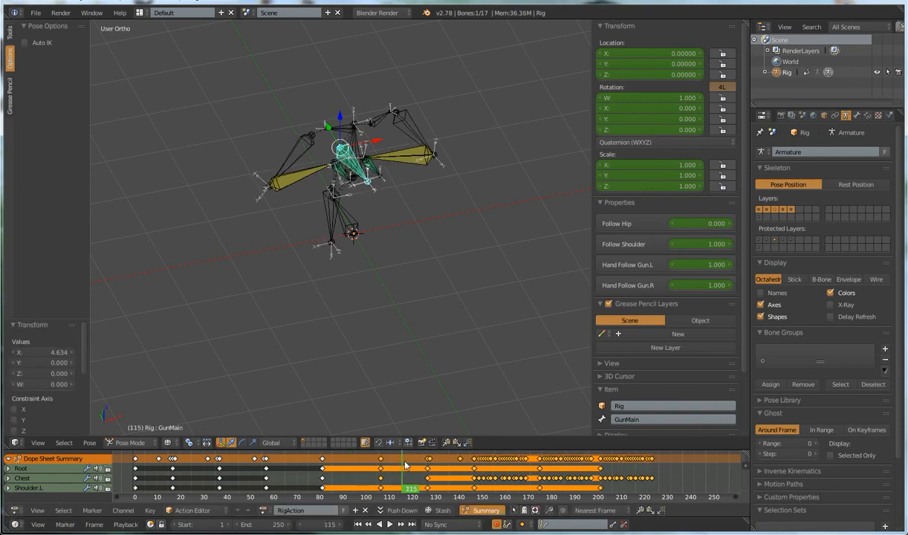
pyautogui.press(']')
pyautogui.press('g')
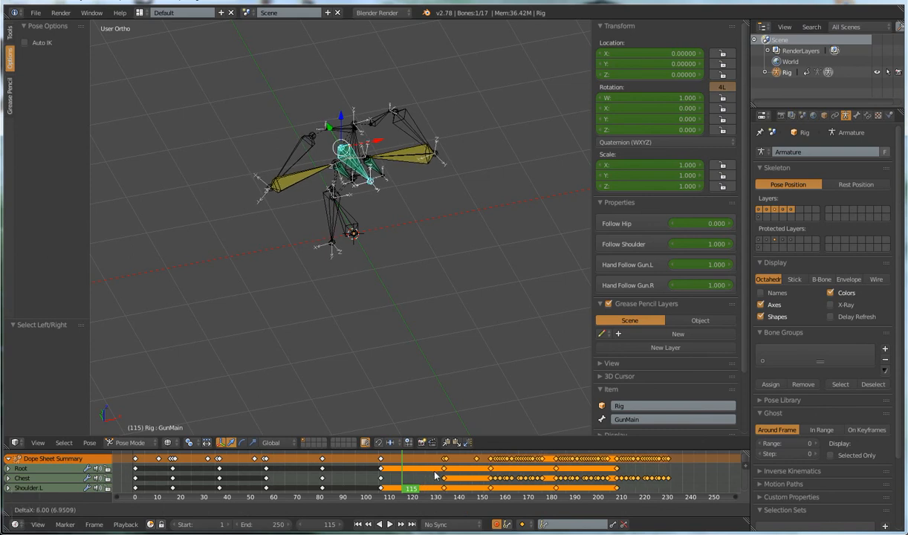
pyautogui.click(430, 475)
# Scrub and play through the retimed animation from a lower viewing angle to review the gun and hand transitions.
pyautogui.moveTo(140, 472); pyautogui.dragTo(367, 481)
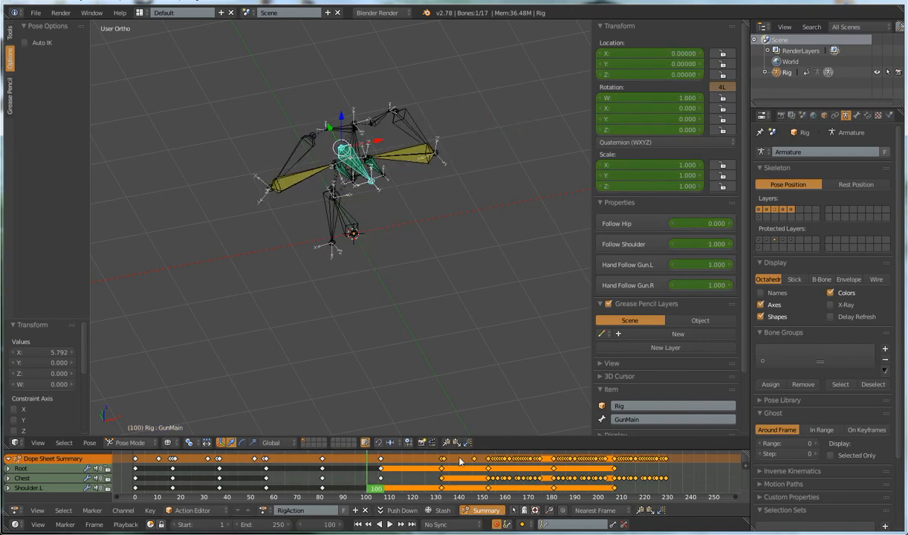
pyautogui.click(441, 460)
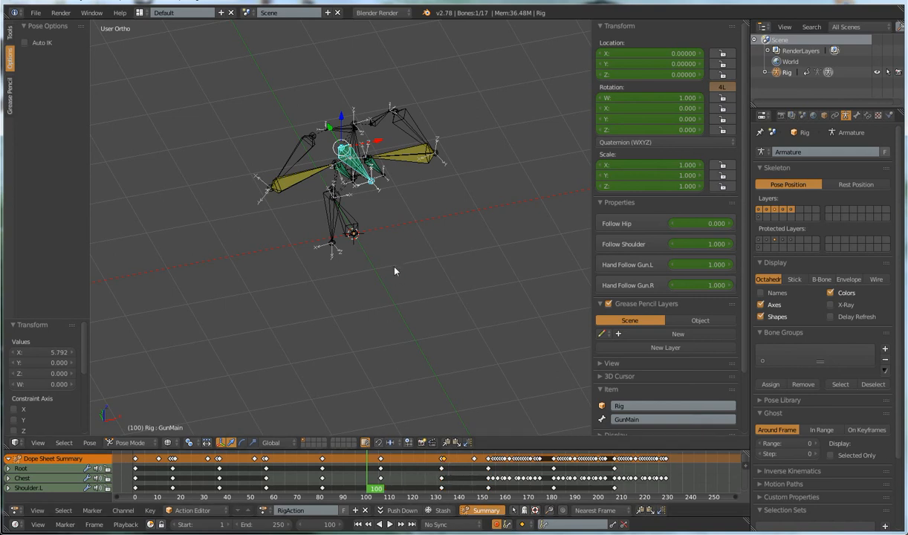
pyautogui.scroll(-2, 376, 254)
pyautogui.moveTo(153, 485); pyautogui.dragTo(310, 470)
pyautogui.moveTo(373, 330); pyautogui.dragTo(361, 297, button='middle')
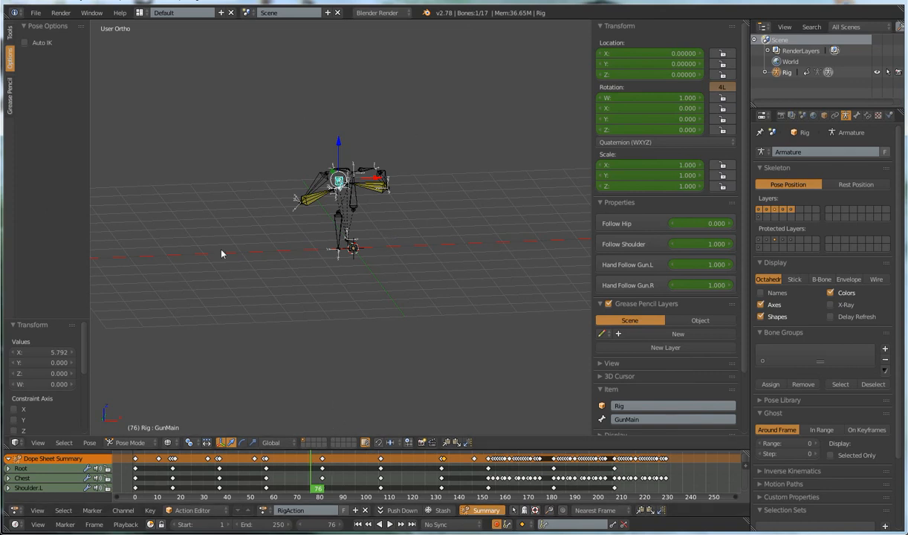
pyautogui.click(266, 467)
pyautogui.hotkey('alt', 'a')
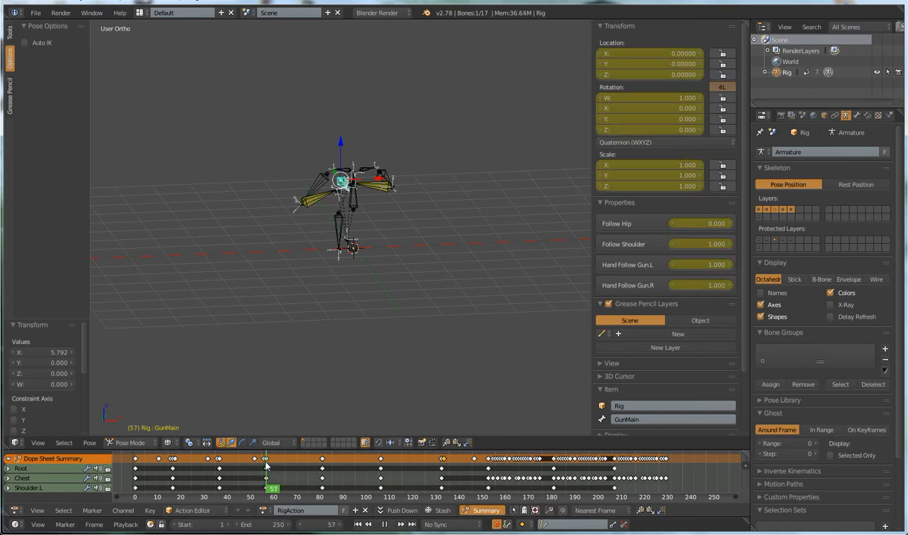
pyautogui.hotkey('alt', 'a')
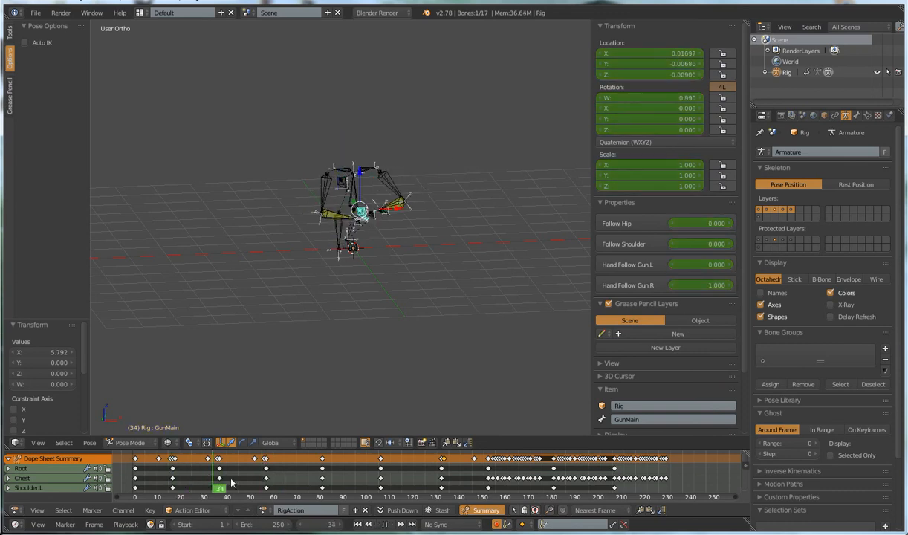
pyautogui.press('Escape')
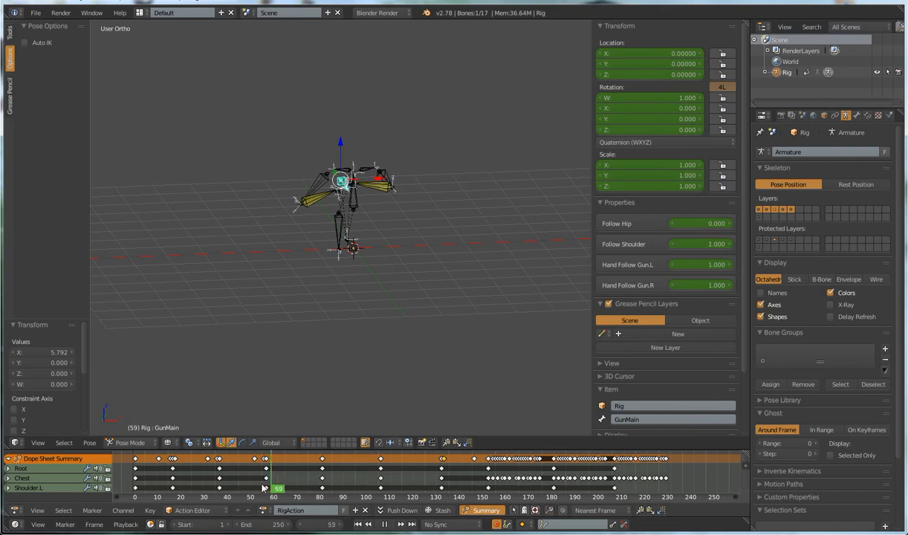
pyautogui.hotkey('alt', 'a')
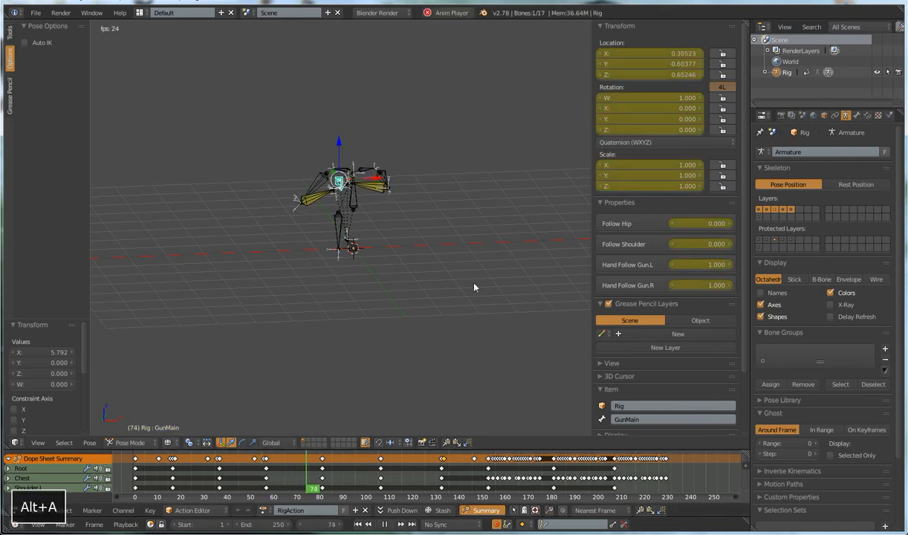